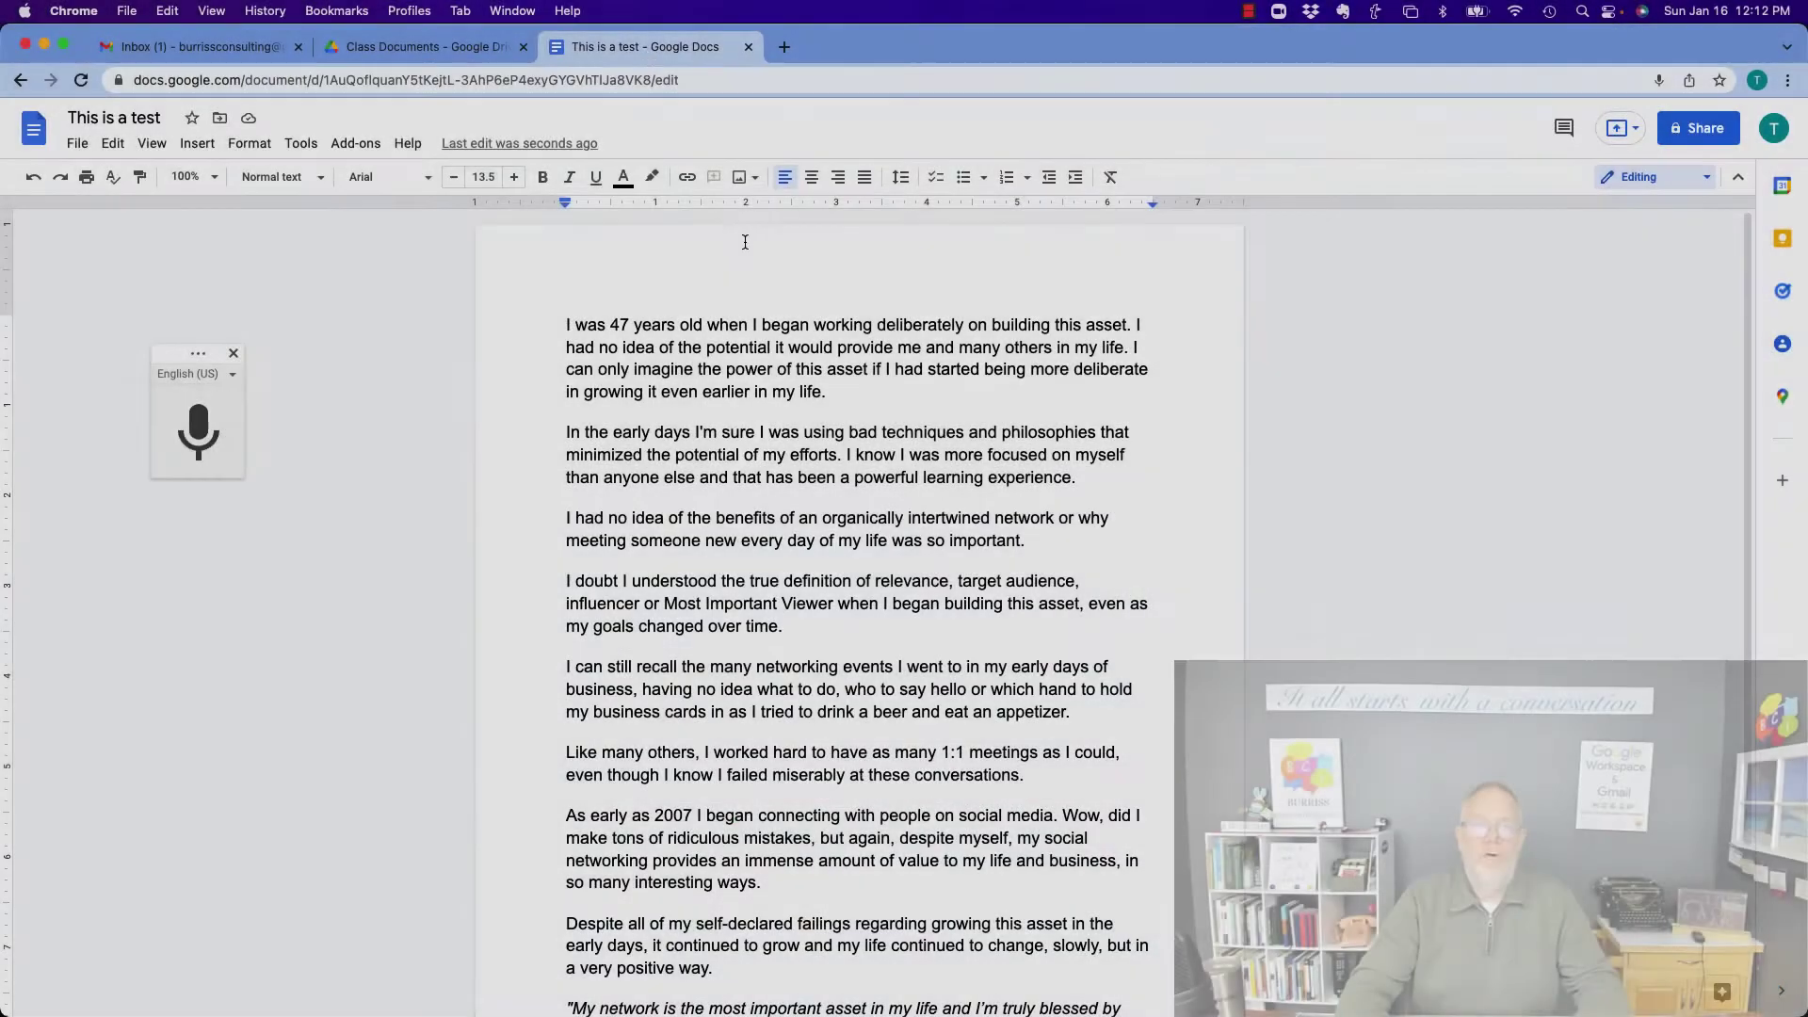
Close the Voice typing panel and return to the top of the document
{"action": "scroll", "coordinate": [659, 471], "scroll_direction": "down", "scroll_amount": 3}
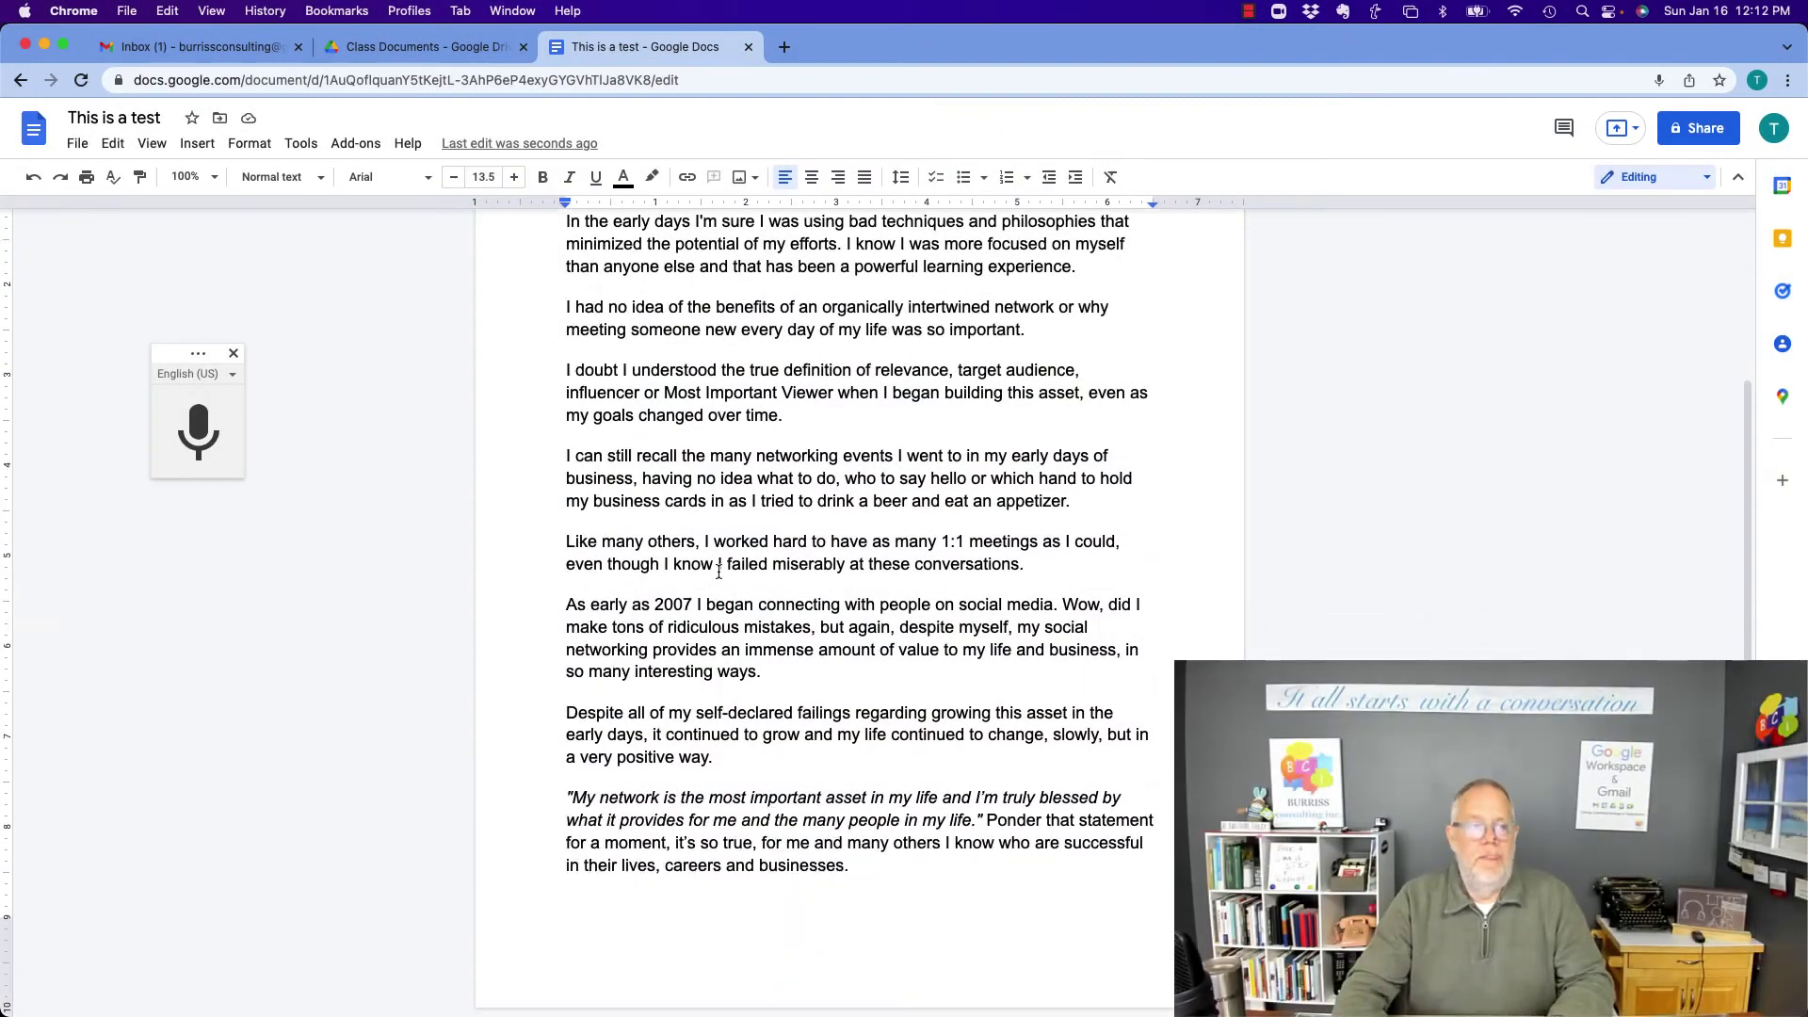
{"action": "left_click", "coordinate": [232, 354]}
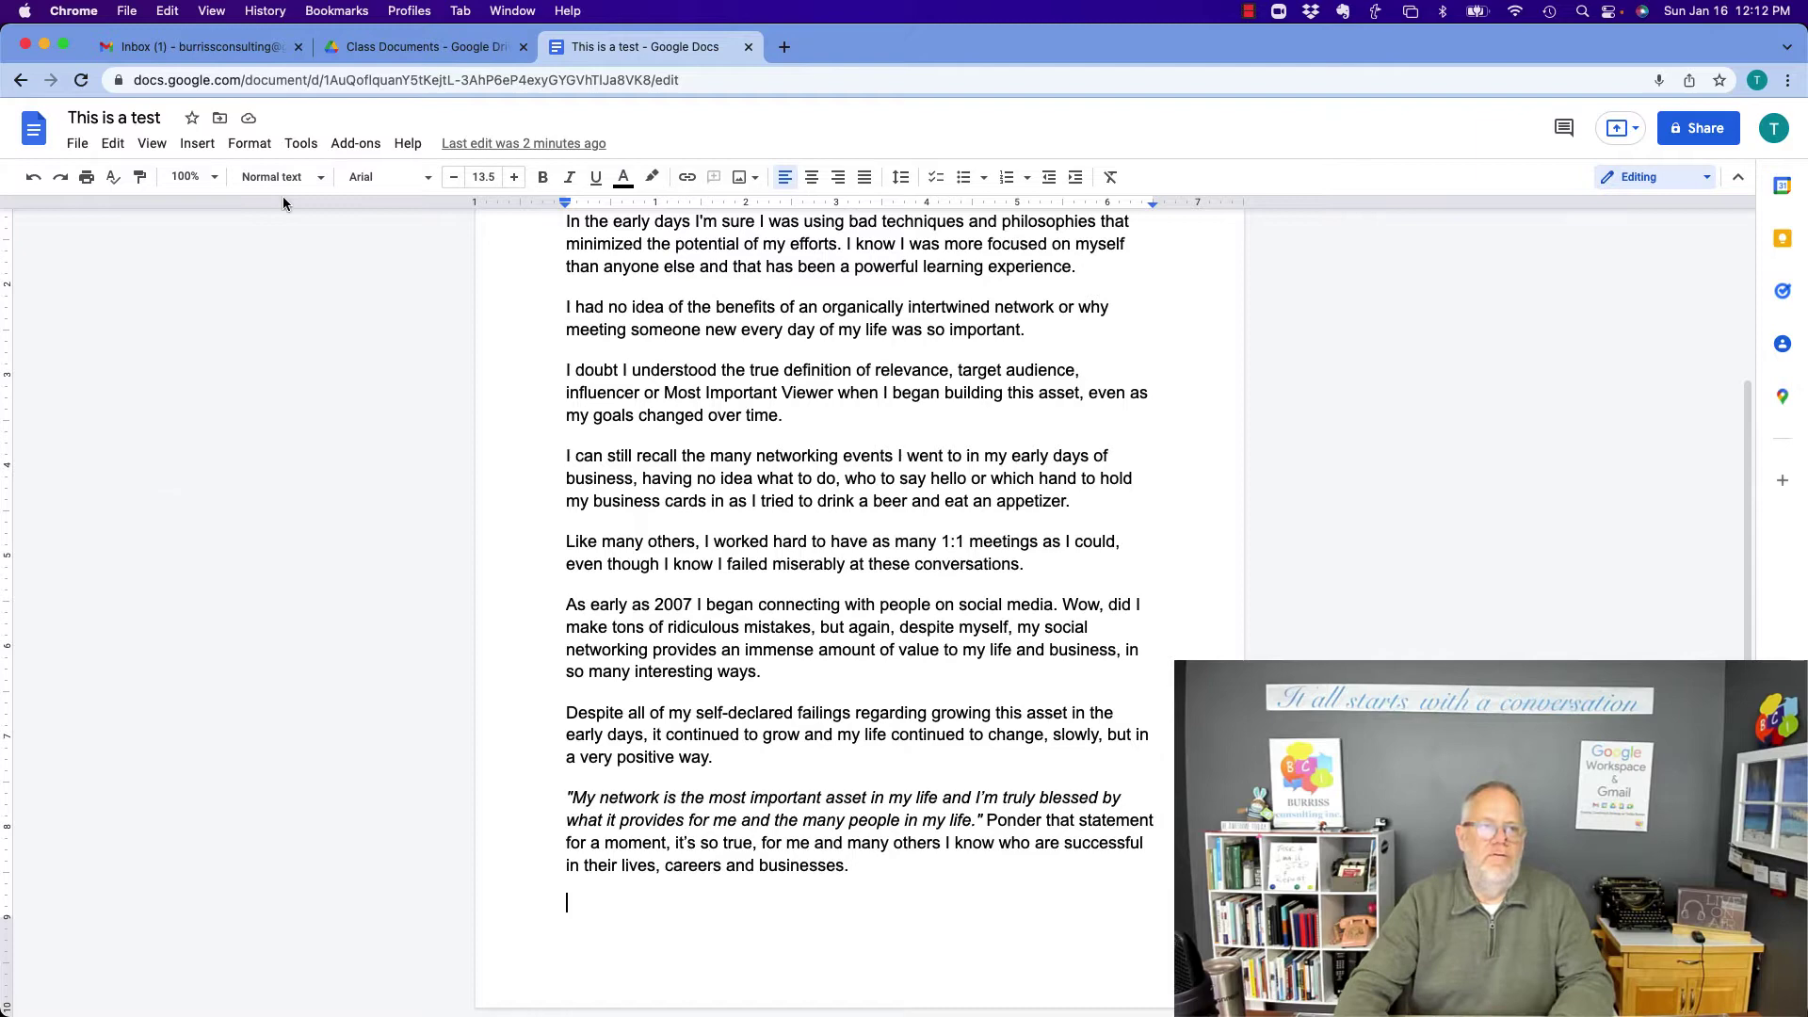
{"action": "left_click", "coordinate": [301, 143]}
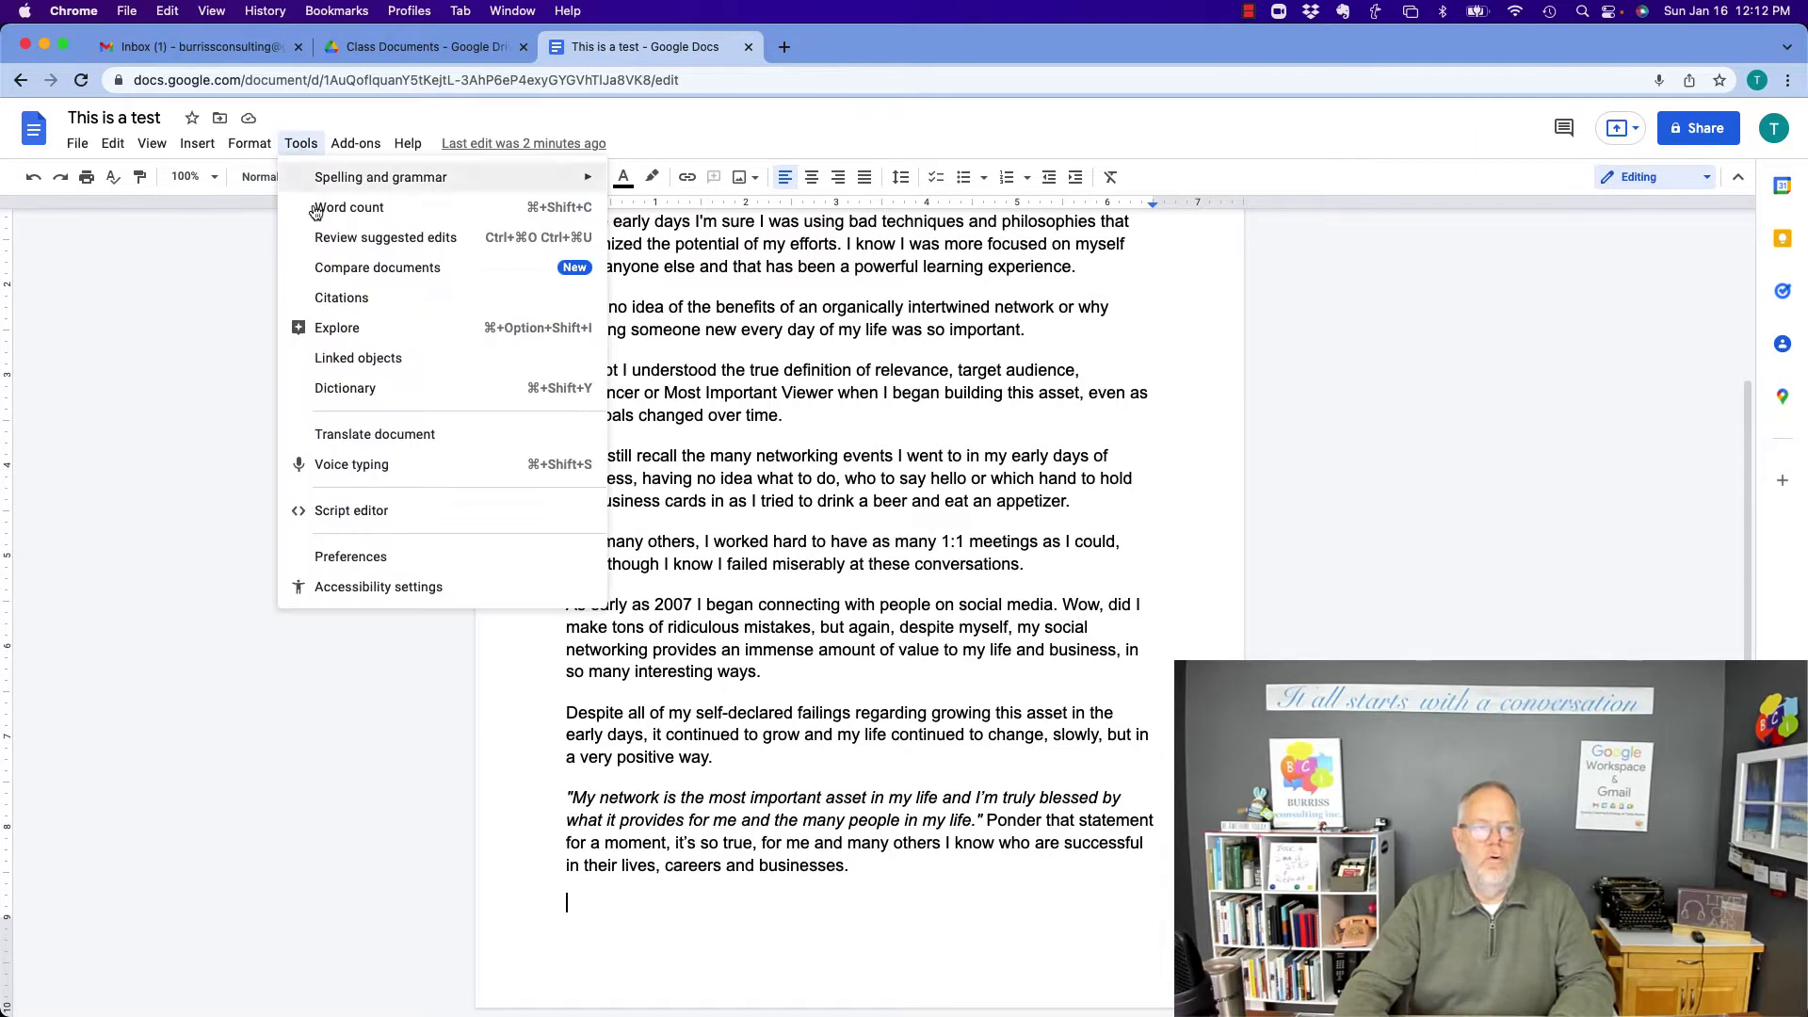
{"action": "left_click", "coordinate": [775, 510]}
{"action": "scroll", "coordinate": [775, 509], "scroll_direction": "up", "scroll_amount": 3}
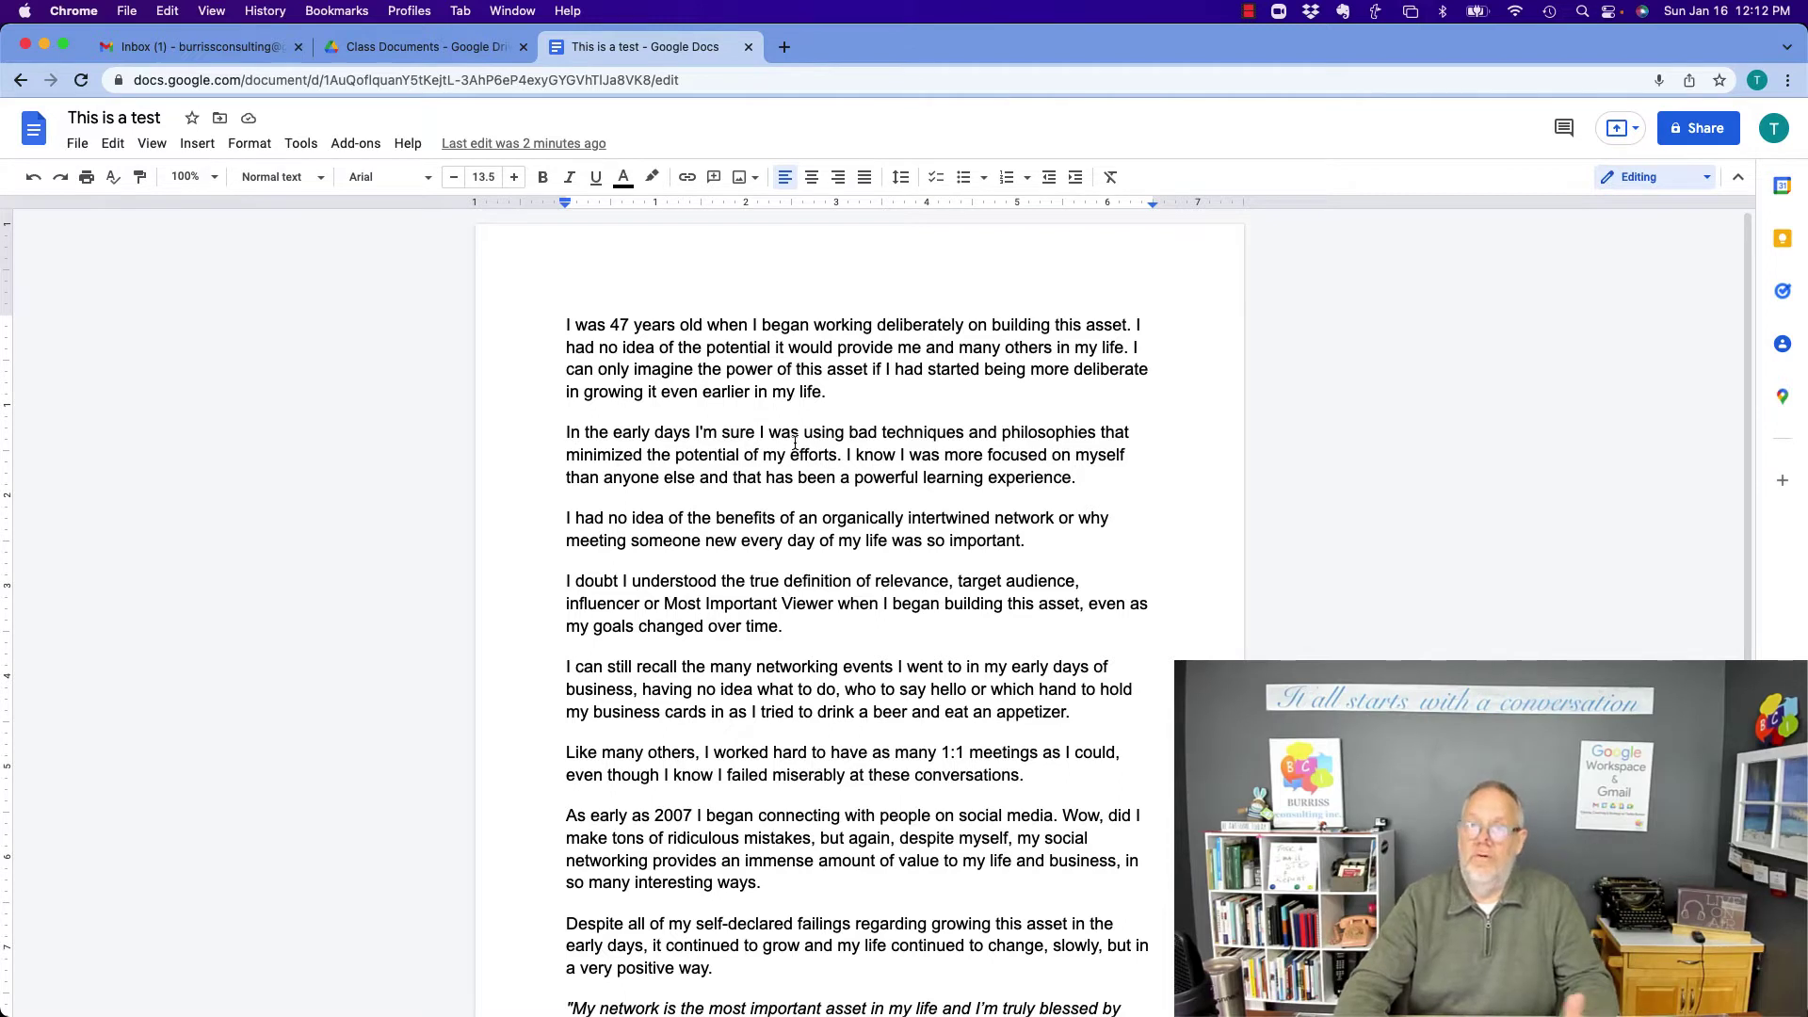
Try selecting passages, including the words 'important' and 'Despite', then clear each selection
{"action": "left_click_drag", "start_coordinate": [613, 326], "coordinate": [570, 565]}
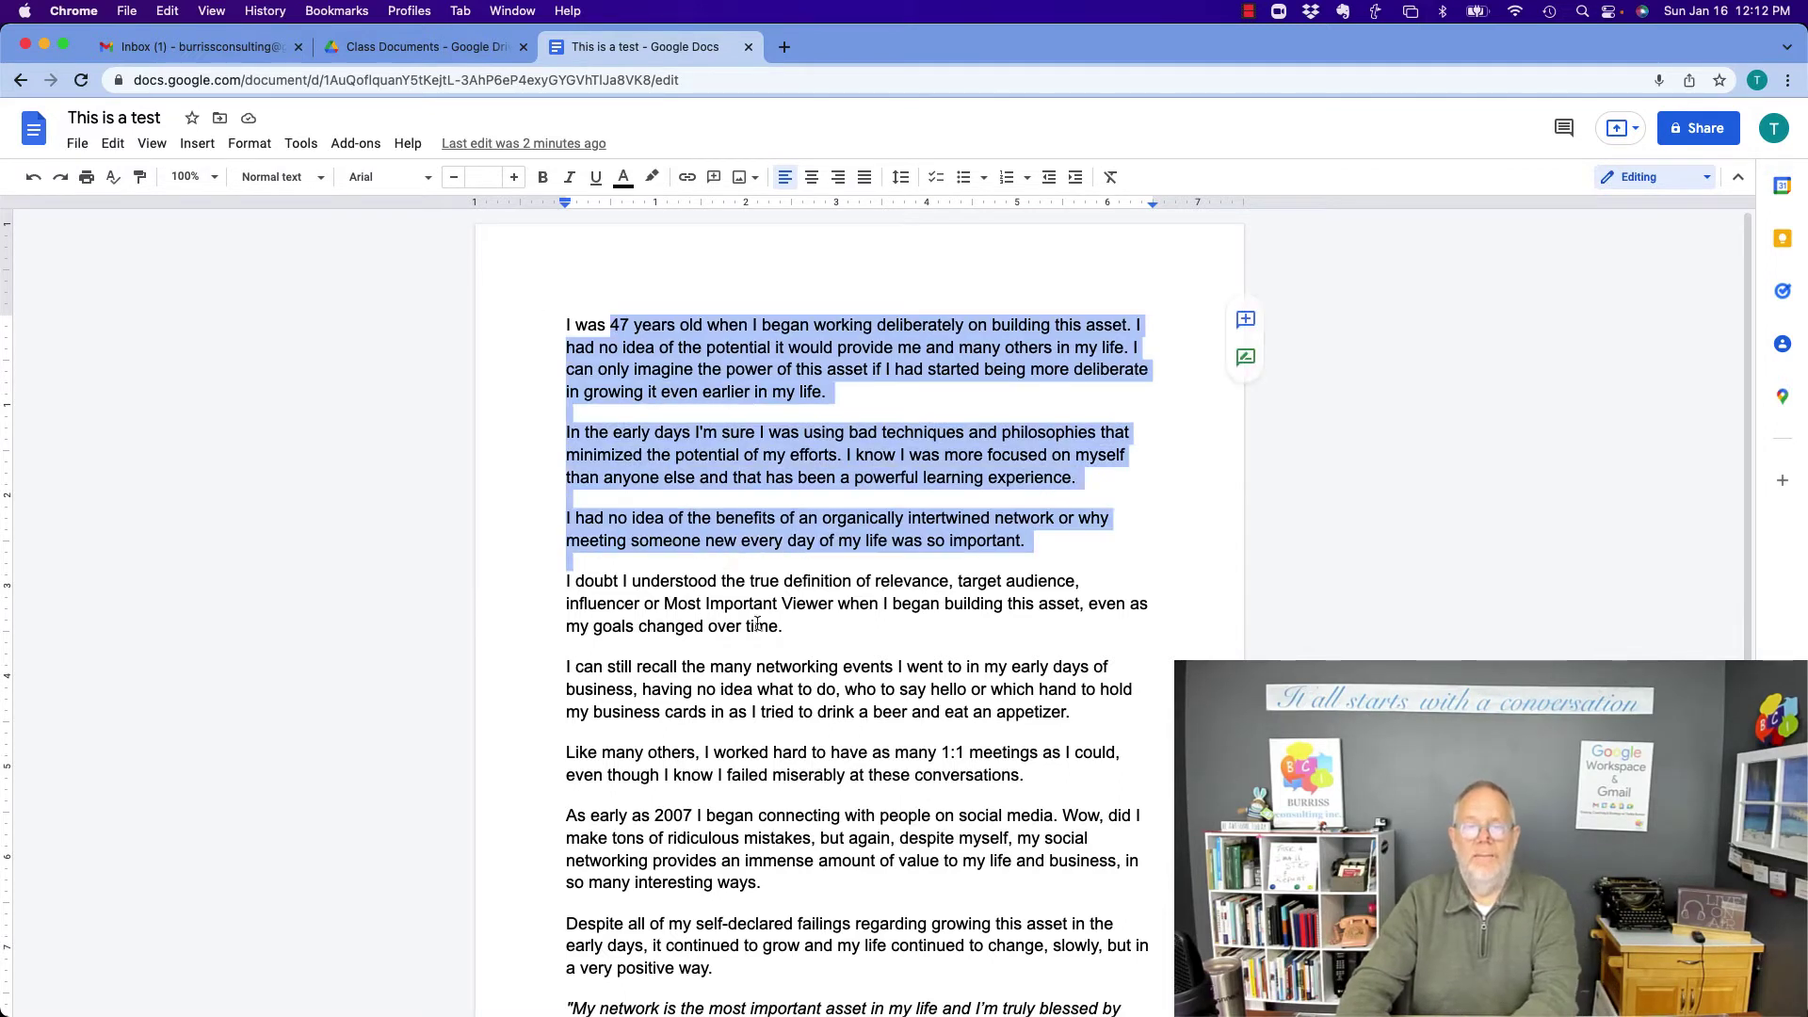
{"action": "scroll", "coordinate": [777, 663], "scroll_direction": "down", "scroll_amount": 3}
{"action": "left_click", "coordinate": [792, 582]}
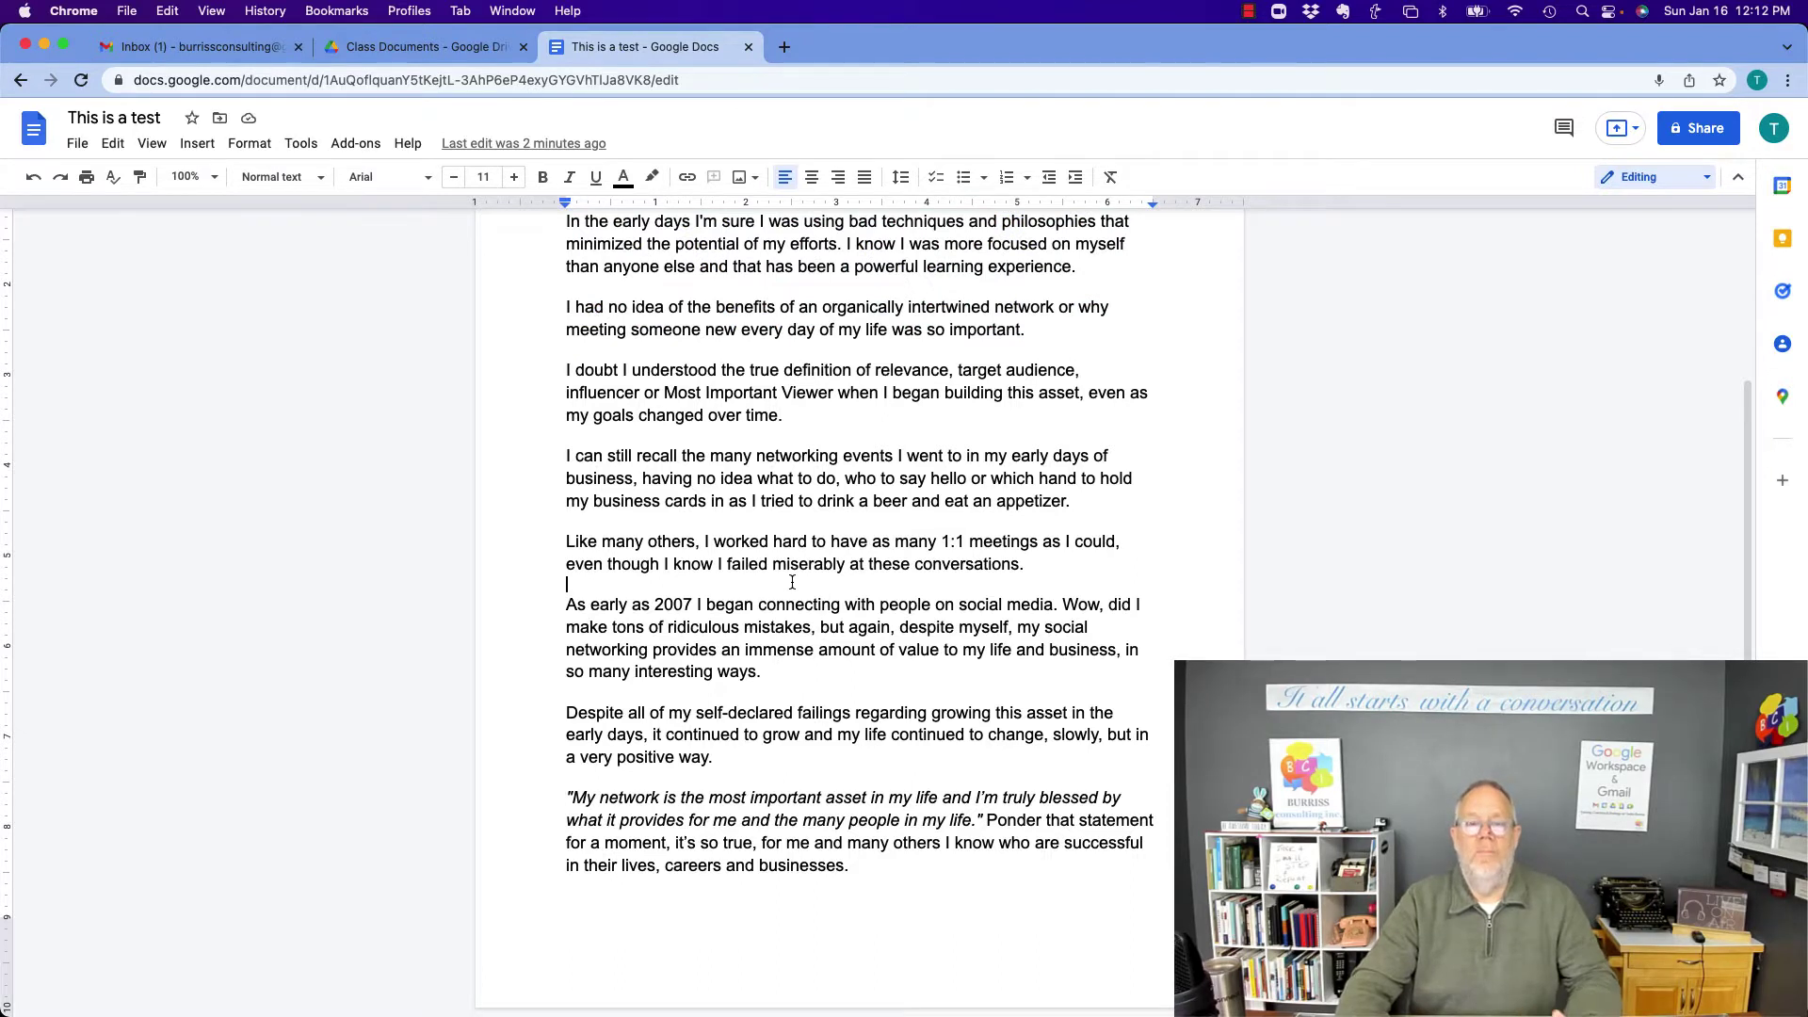
{"action": "double_click", "coordinate": [780, 797]}
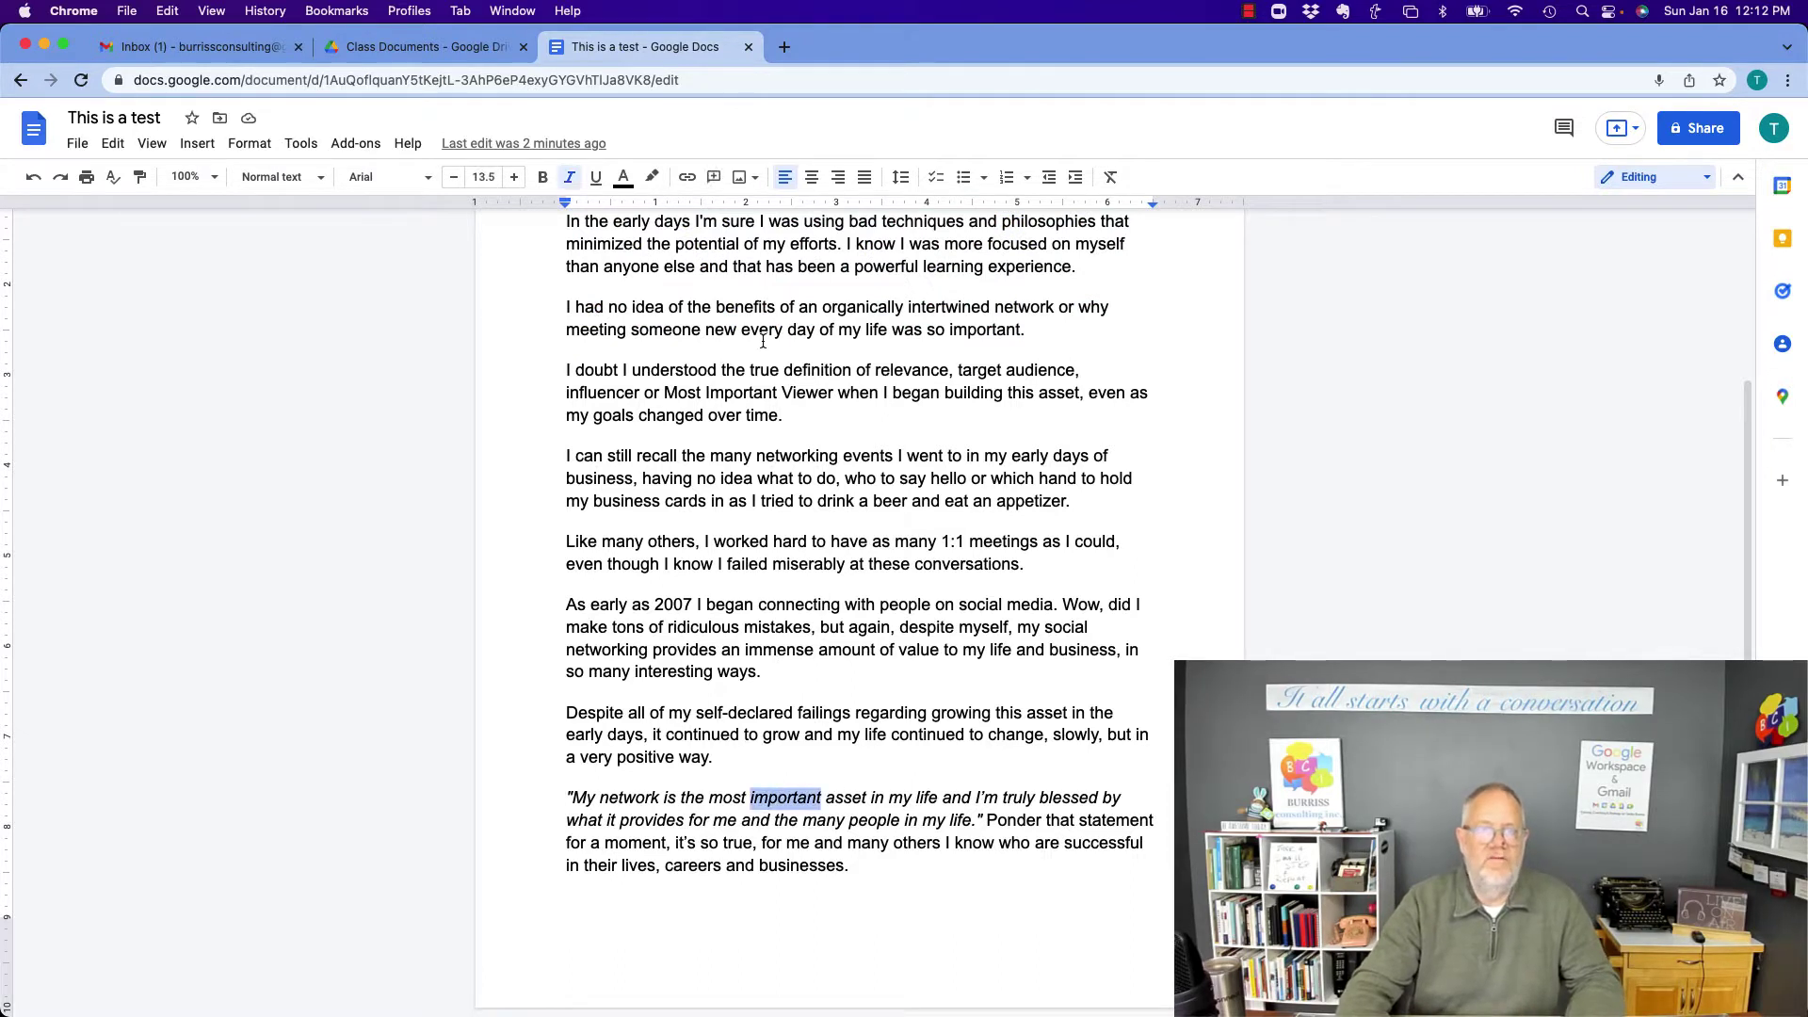
{"action": "left_click", "coordinate": [596, 712]}
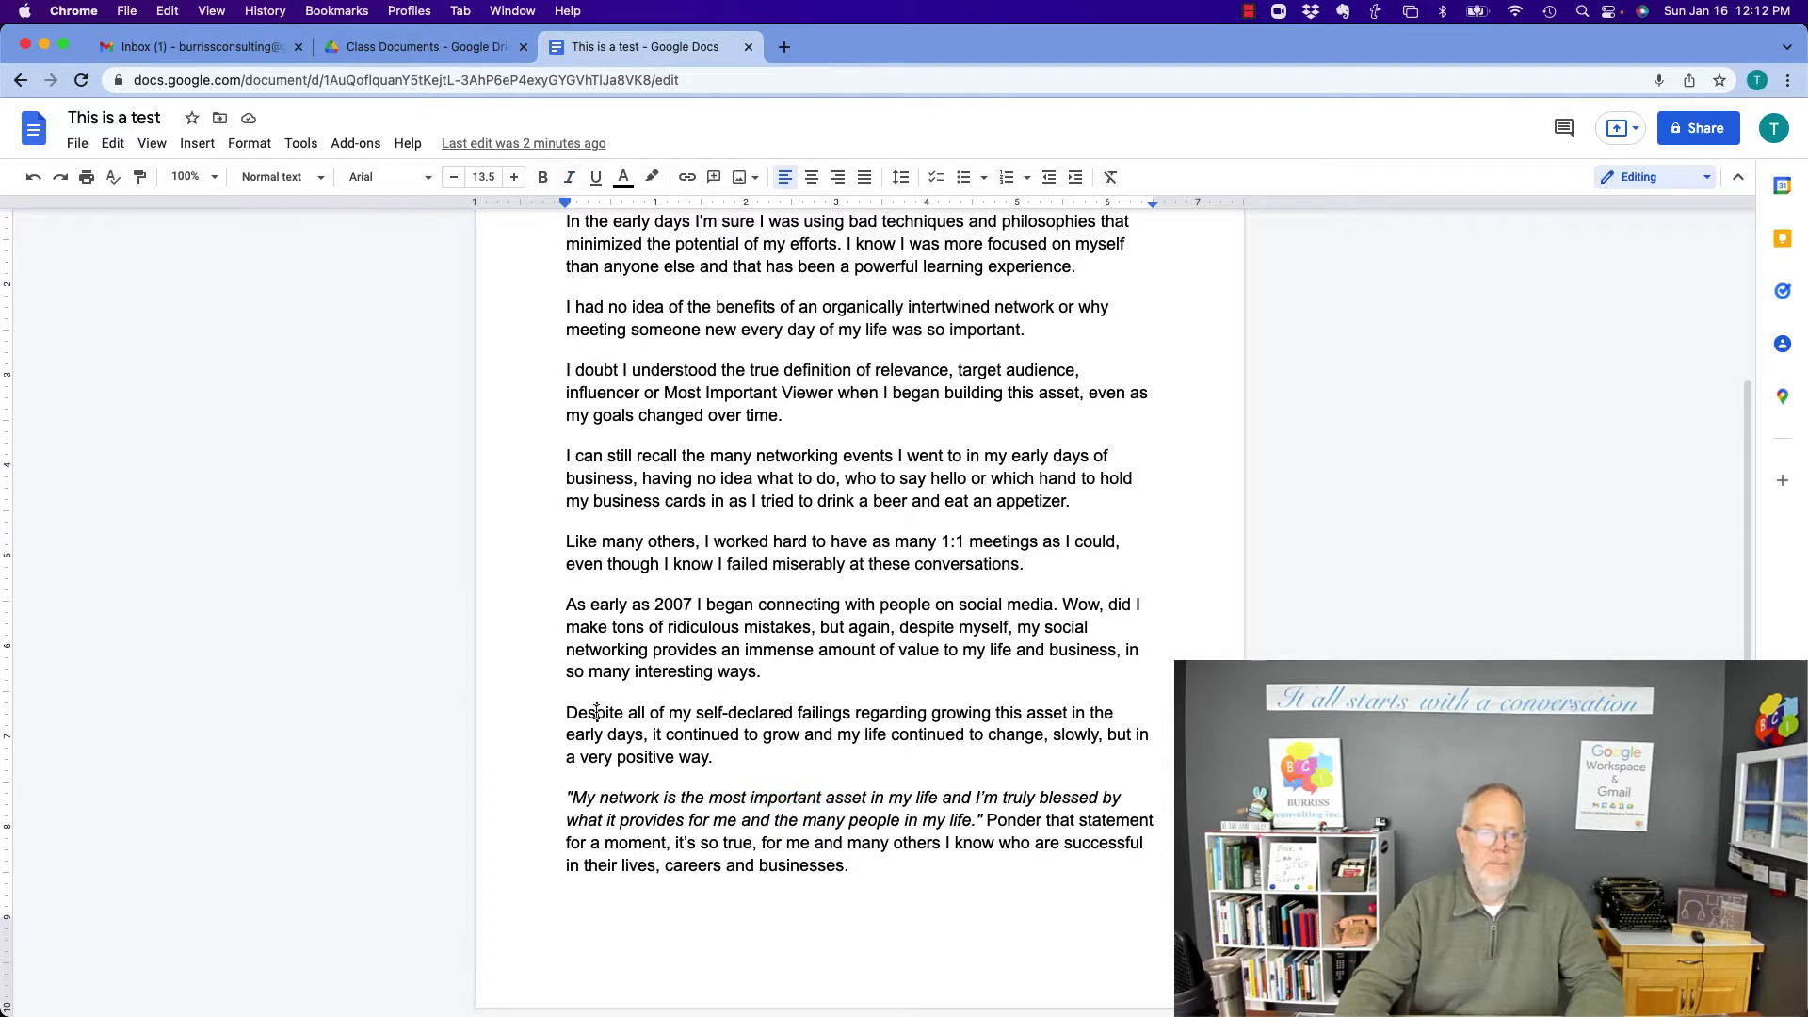
{"action": "double_click", "coordinate": [596, 712]}
{"action": "scroll", "coordinate": [910, 448], "scroll_direction": "up", "scroll_amount": 3}
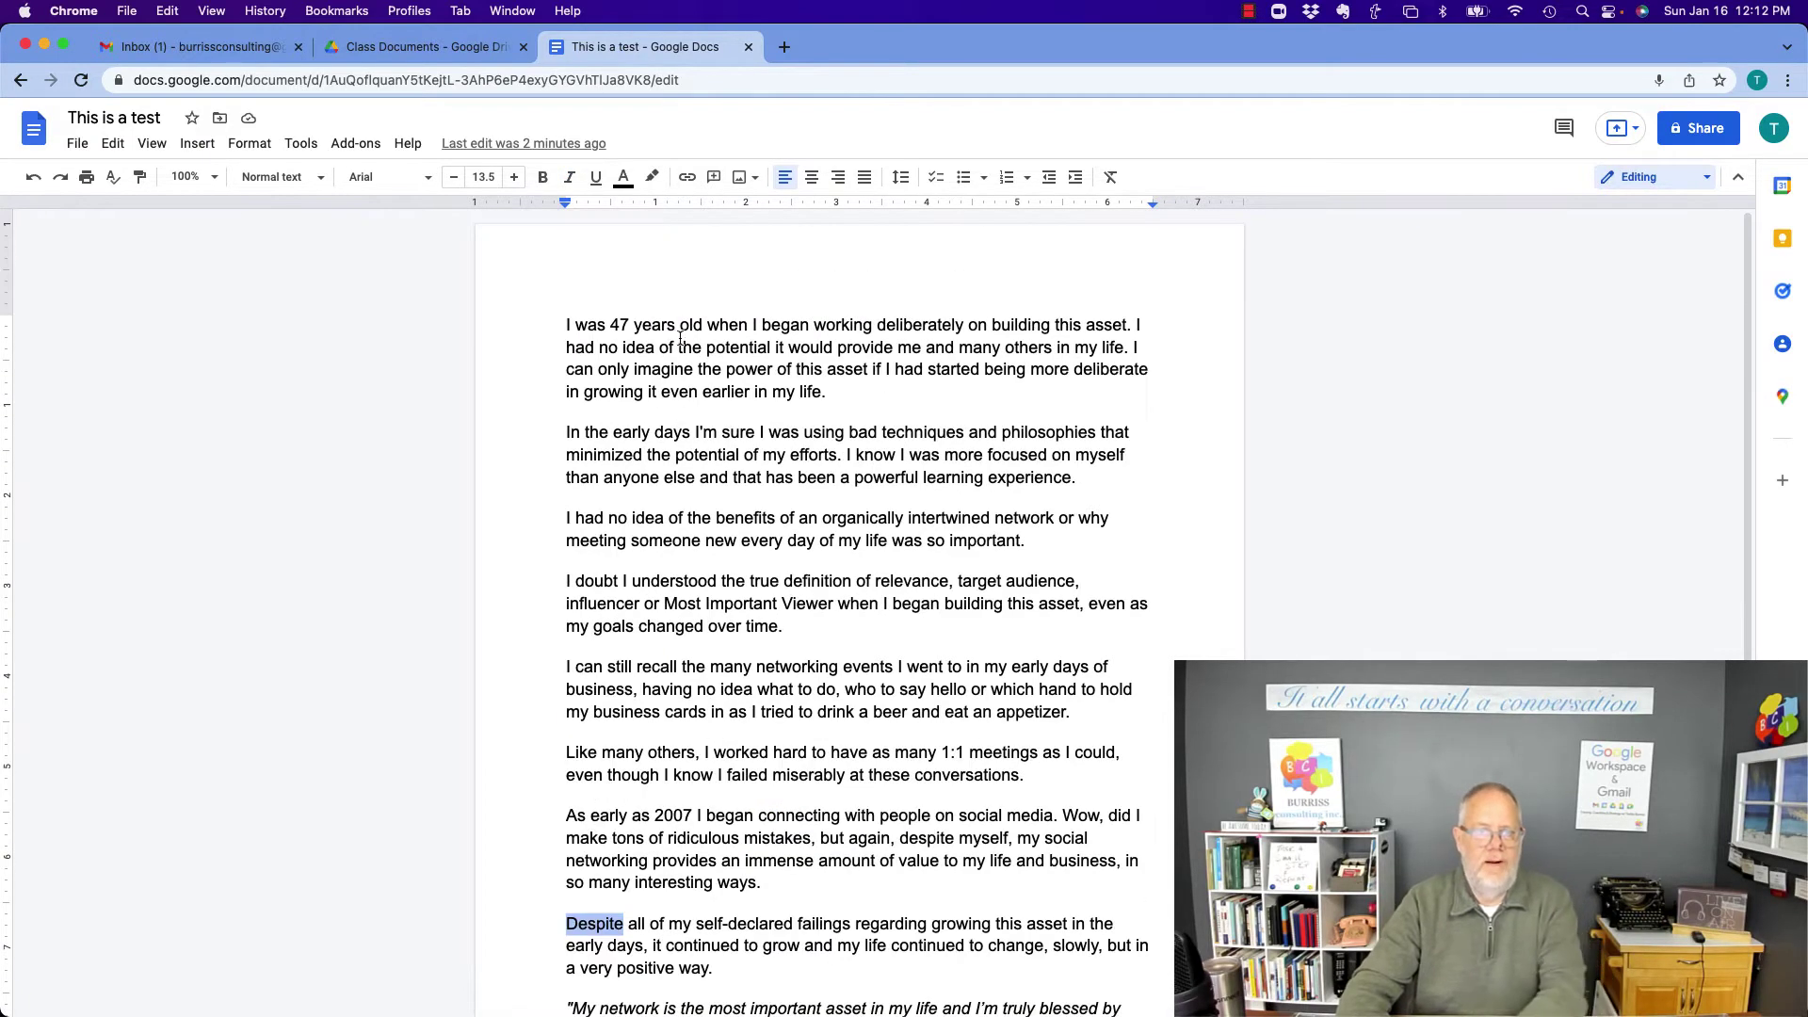
Bold '47 years old', underline 'organically intertwined network', and add a blank line at the top
{"action": "left_click_drag", "start_coordinate": [710, 325], "coordinate": [613, 325]}
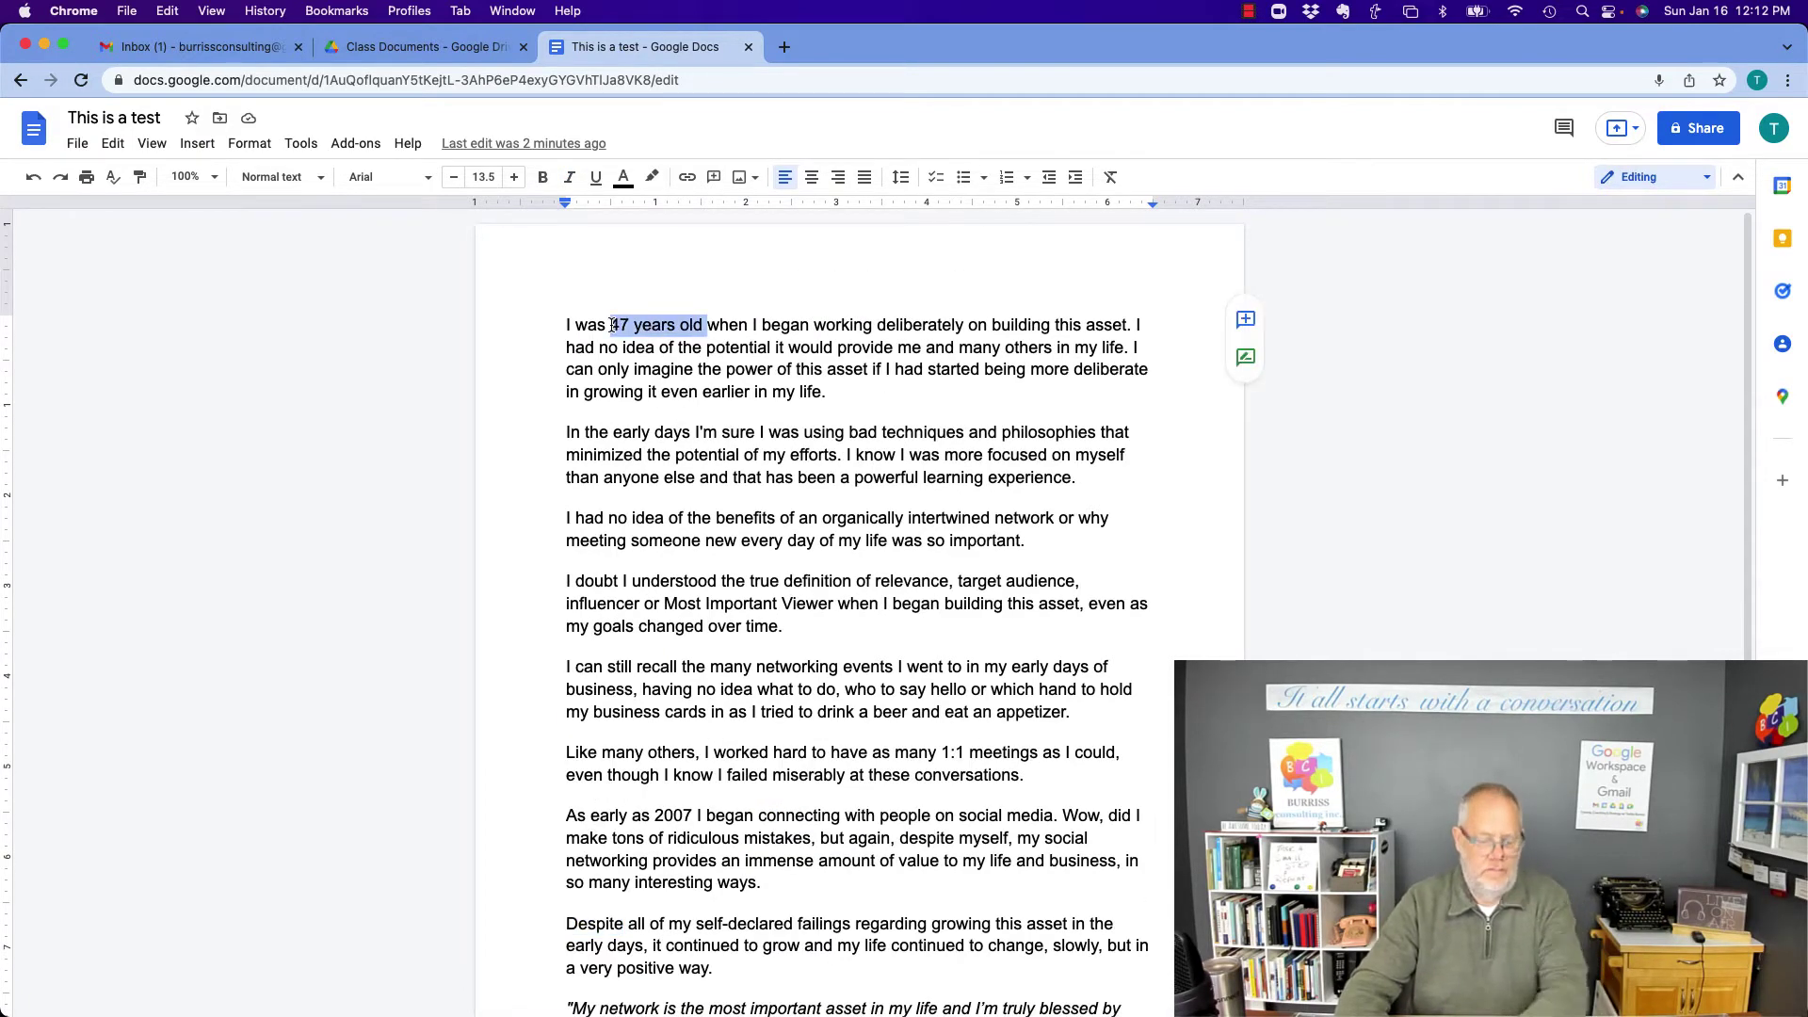
{"action": "key", "text": "super+b"}
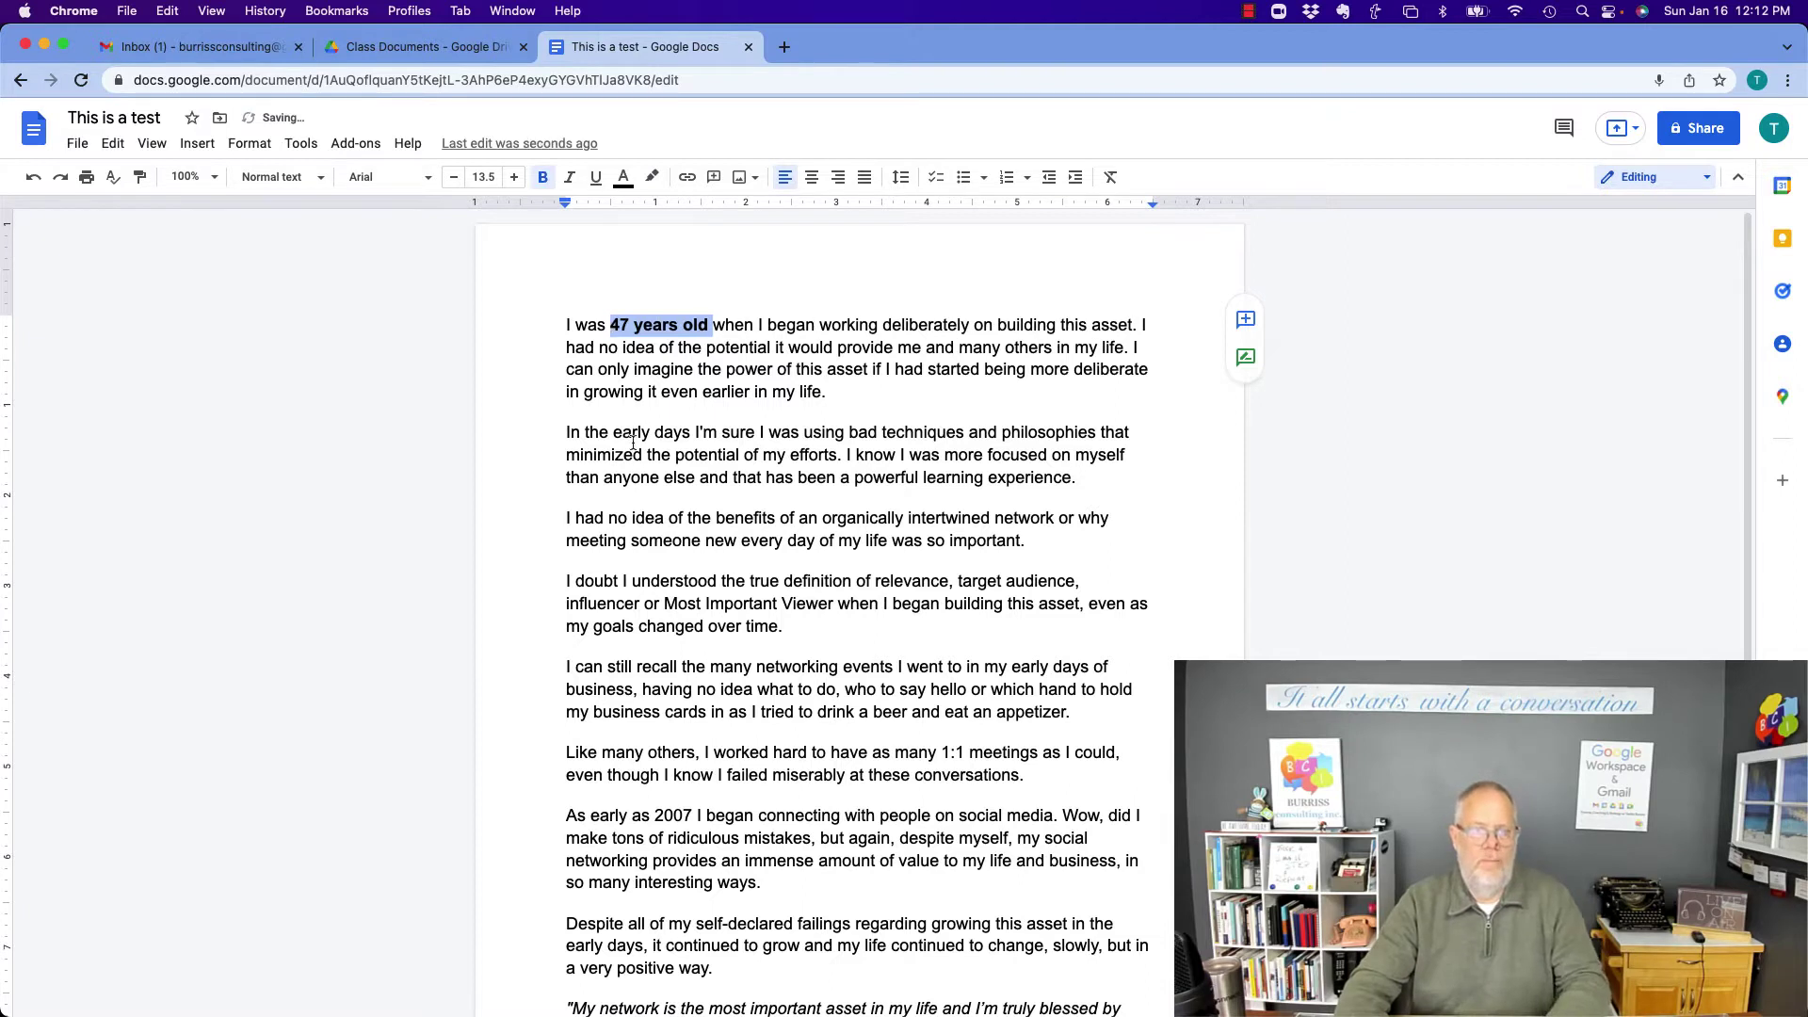
{"action": "left_click_drag", "start_coordinate": [823, 519], "coordinate": [1051, 523]}
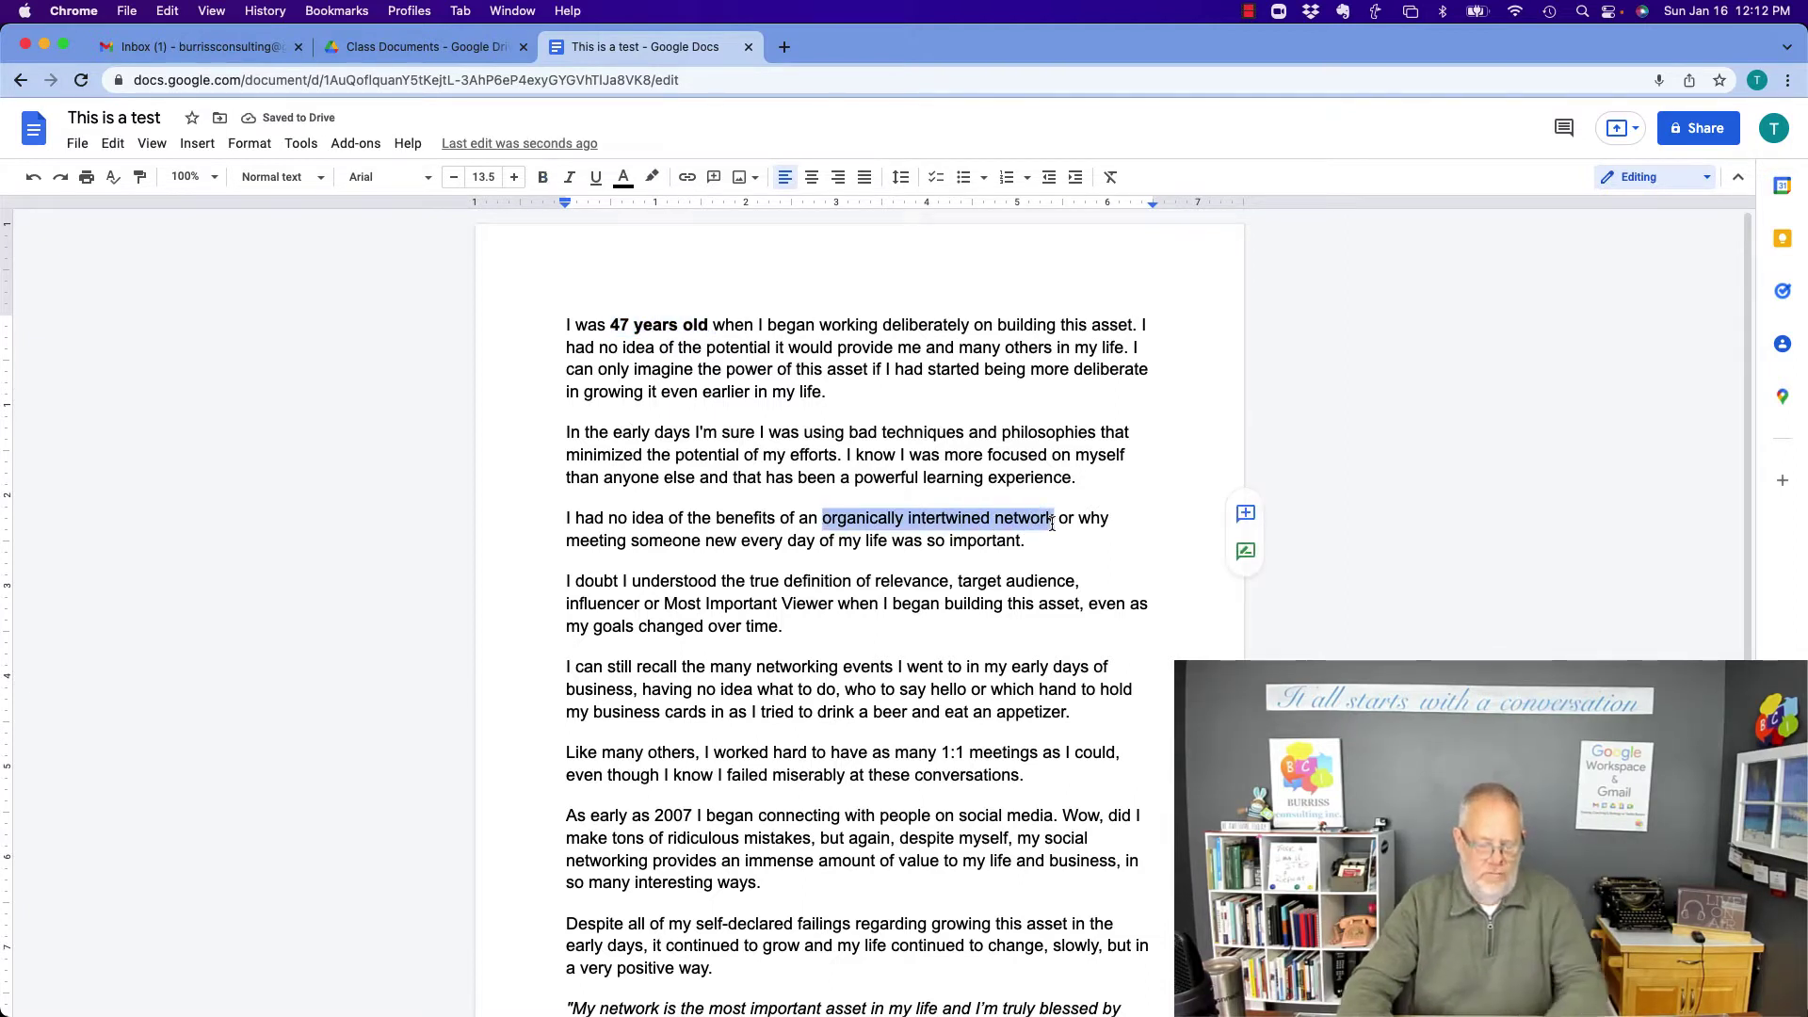
{"action": "key", "text": "super+u"}
{"action": "left_click", "coordinate": [849, 626]}
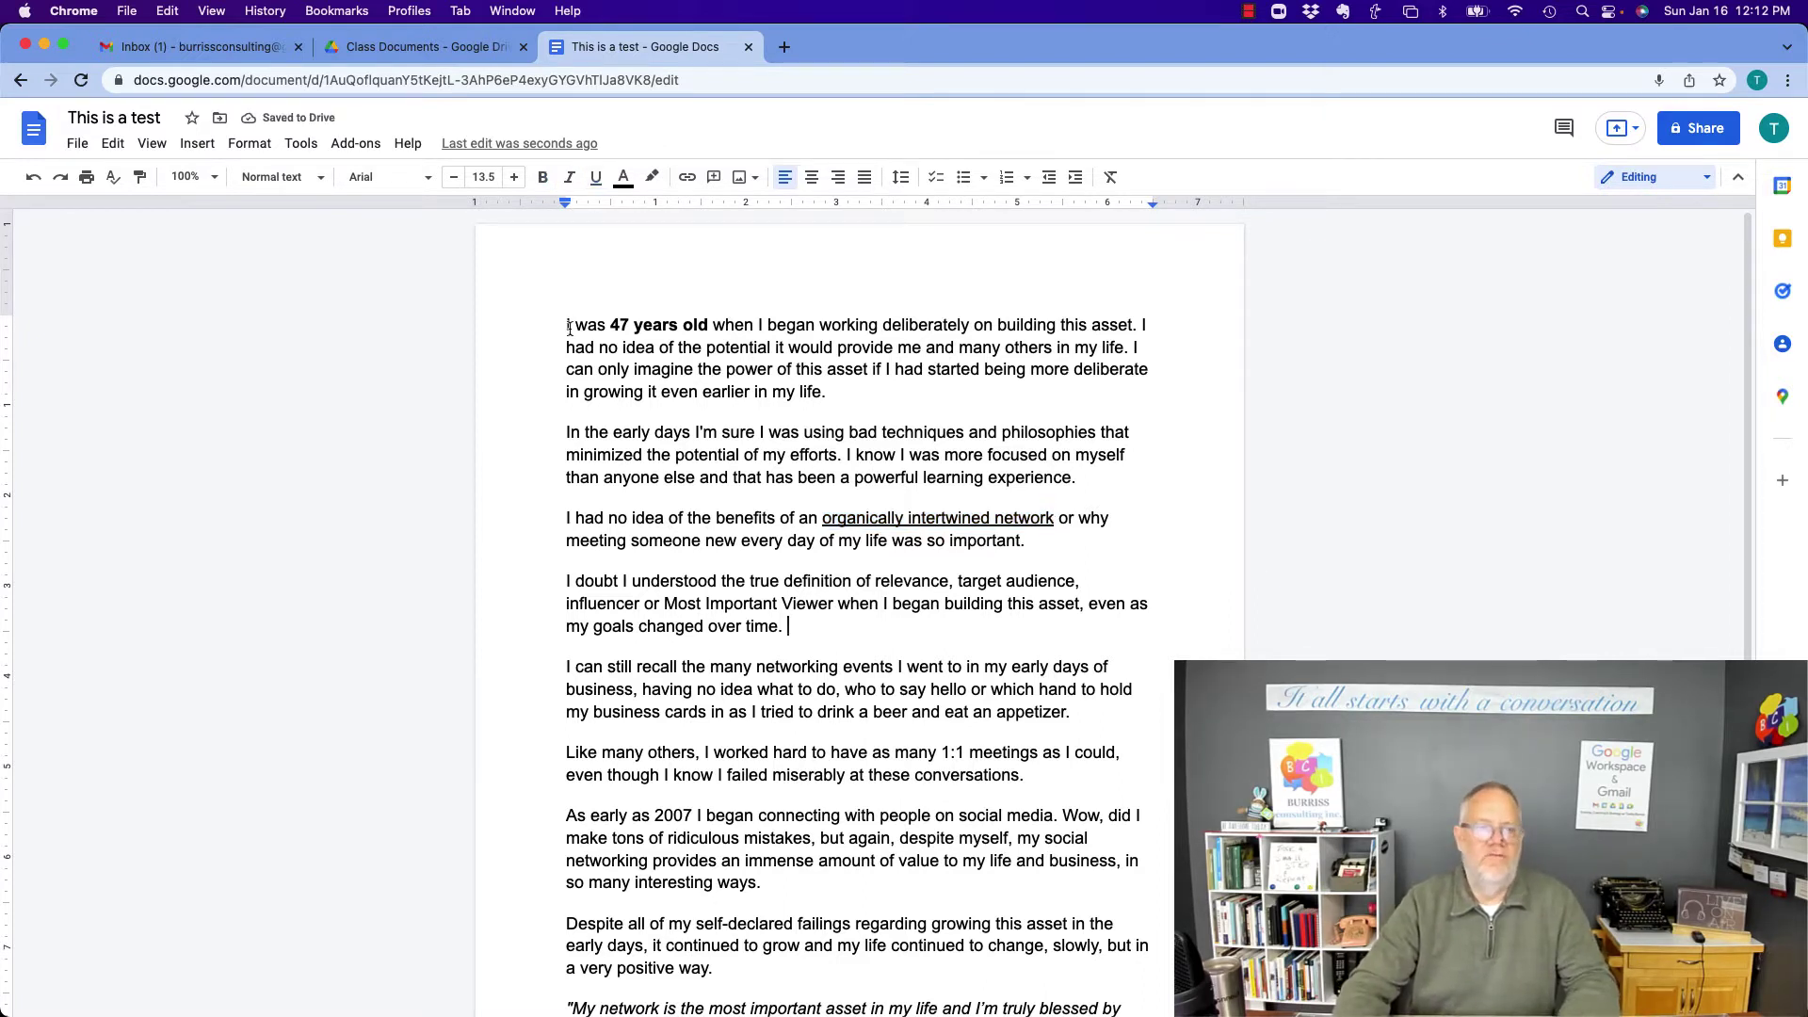
{"action": "key", "text": "Return"}
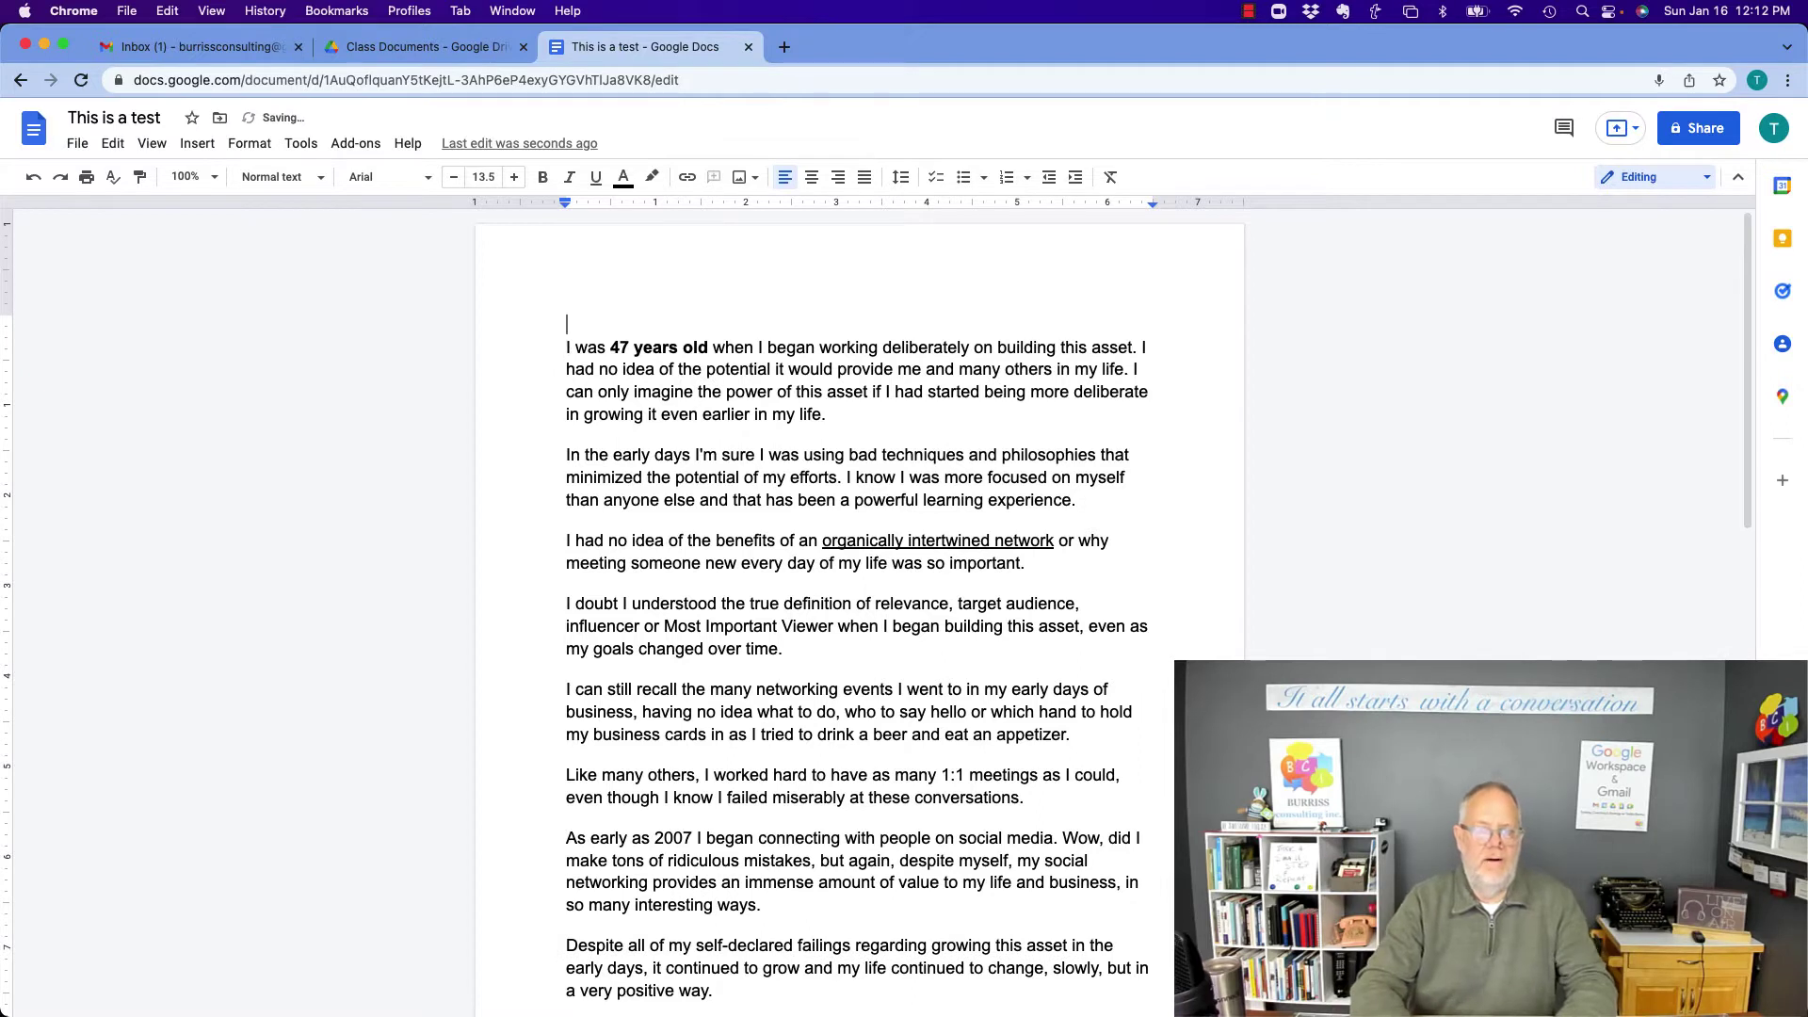
Add the title 'This is the test' at the top as Heading 1
{"action": "type", "text": "This is the"}
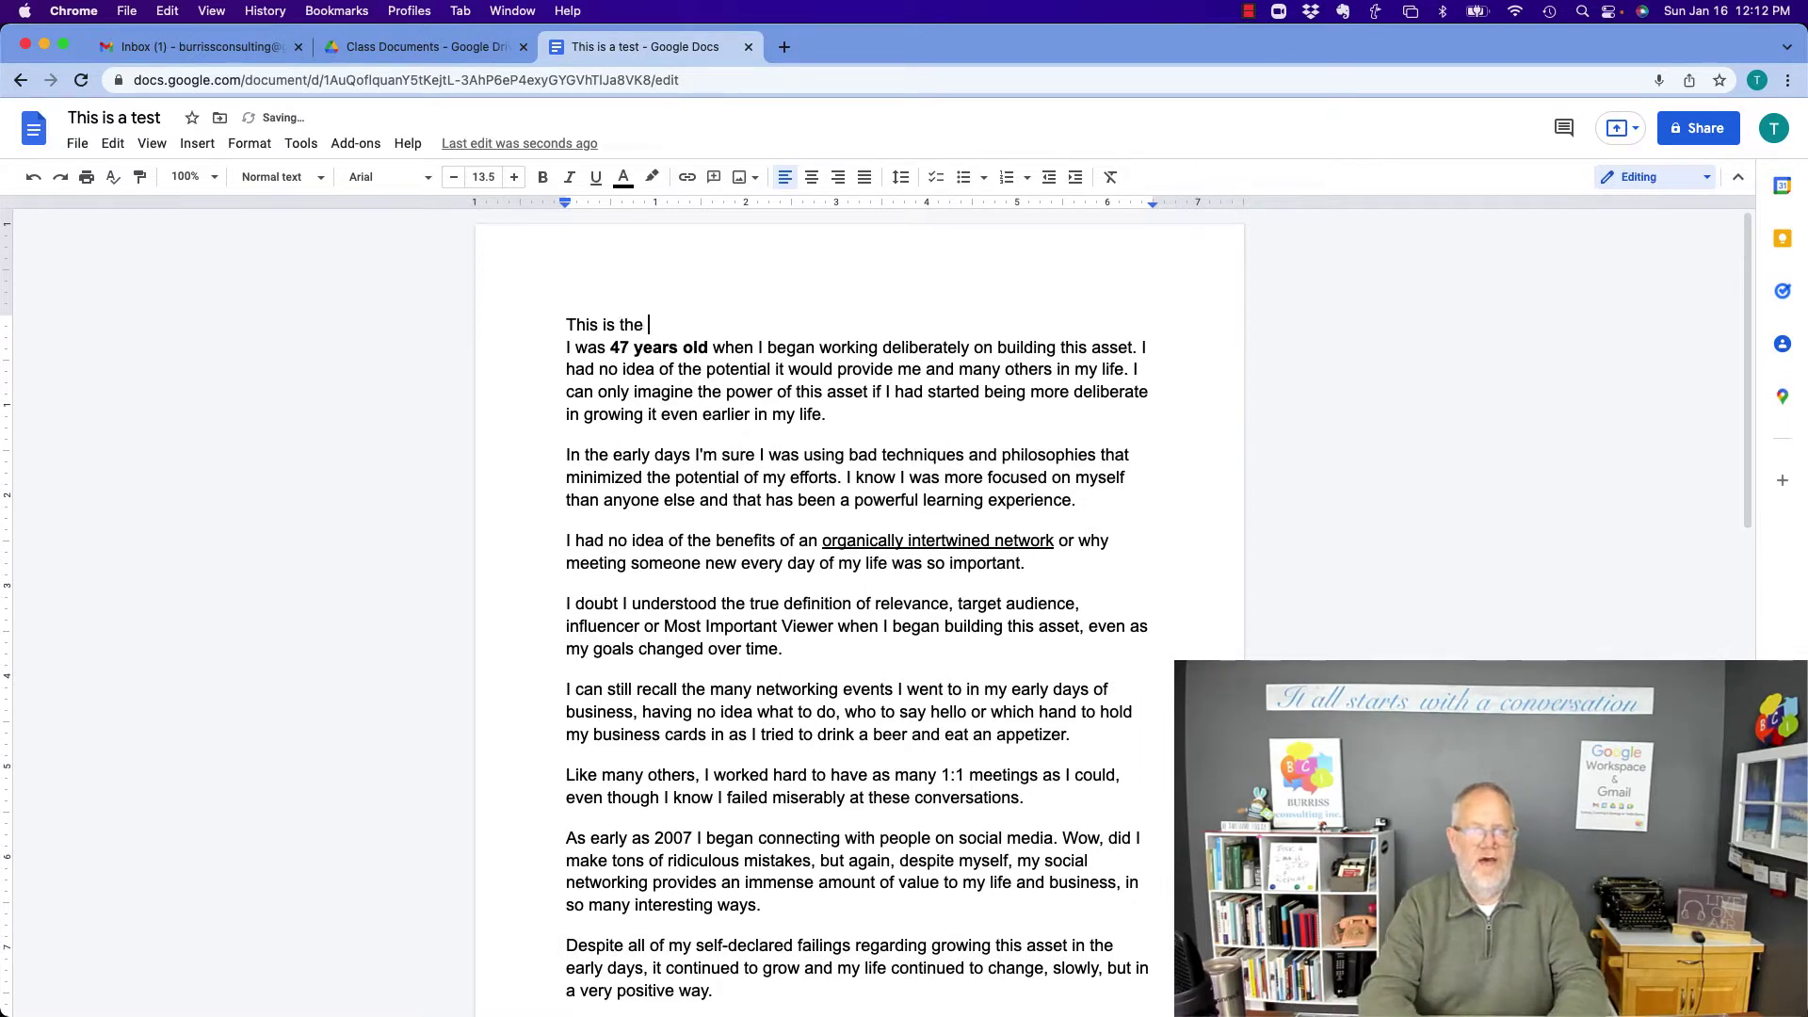
{"action": "type", "text": " test"}
{"action": "key", "text": "Return"}
{"action": "key", "text": "shift+Up"}
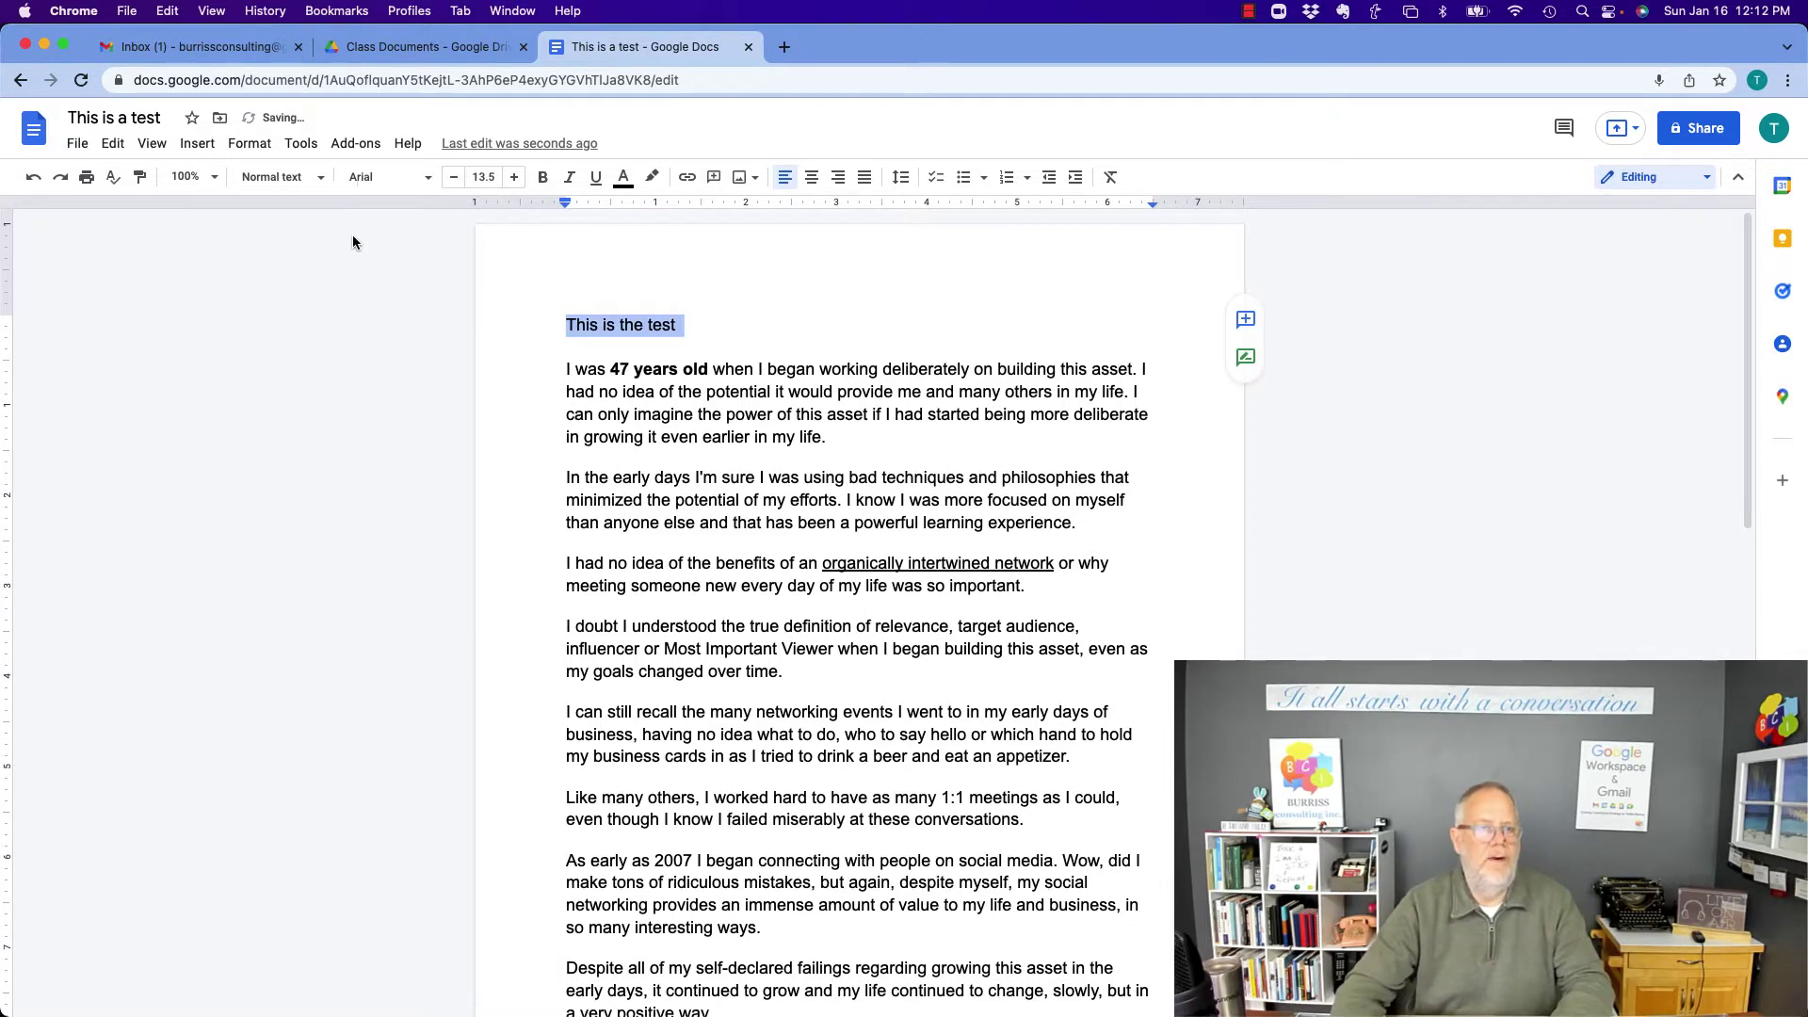
{"action": "left_click", "coordinate": [311, 178]}
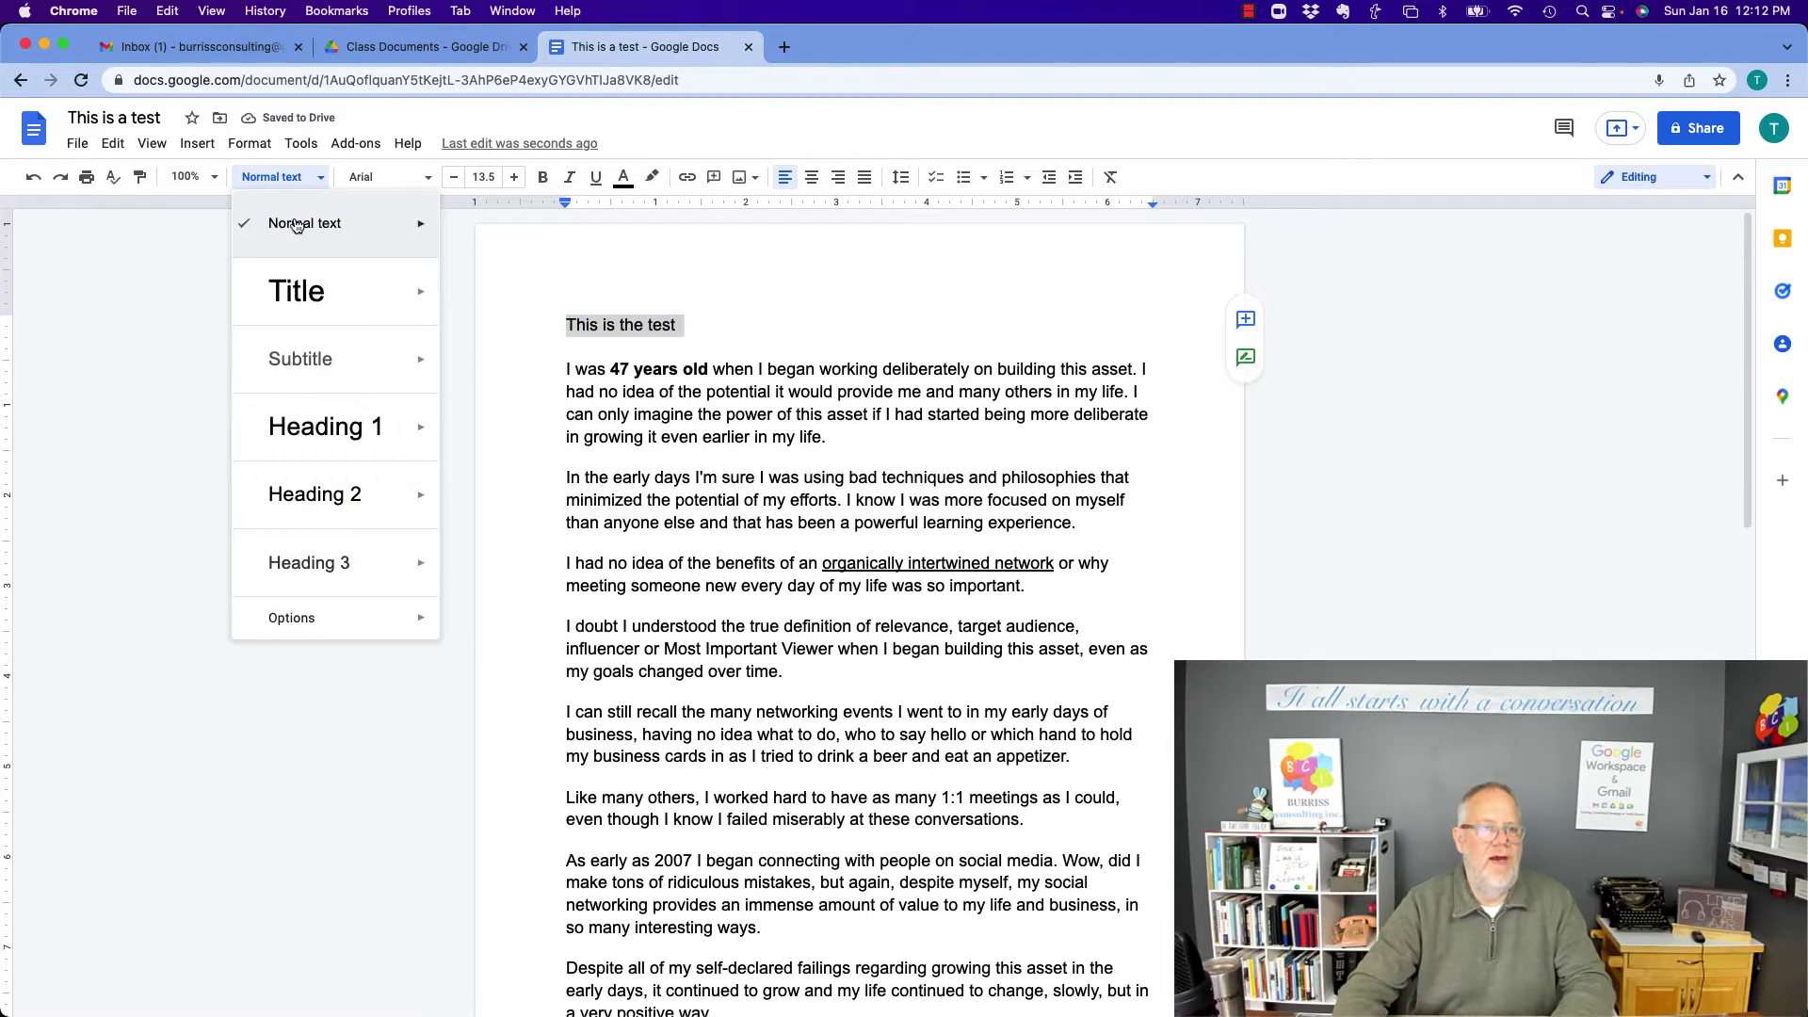
{"action": "left_click", "coordinate": [341, 431]}
{"action": "left_click", "coordinate": [772, 362]}
Add 'Continue with headings' below the title as Heading 2
{"action": "key", "text": "Down"}
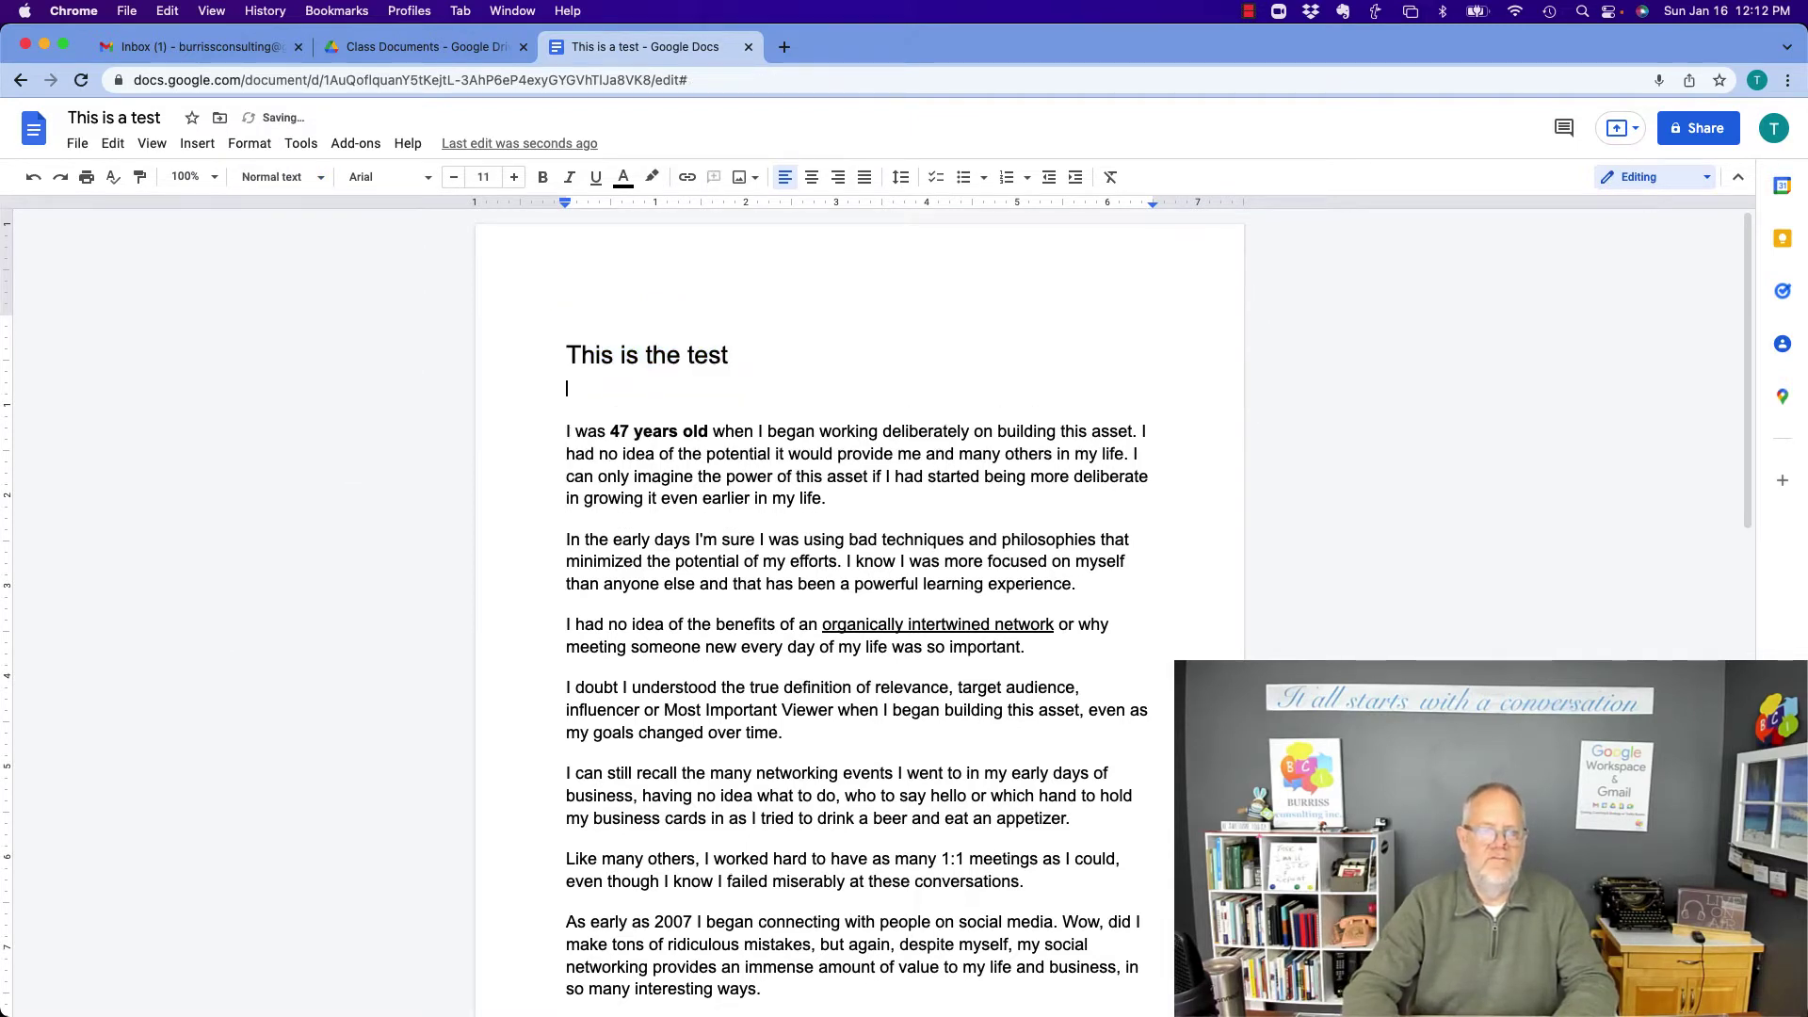
{"action": "key", "text": "Return"}
{"action": "type", "text": "Continu"}
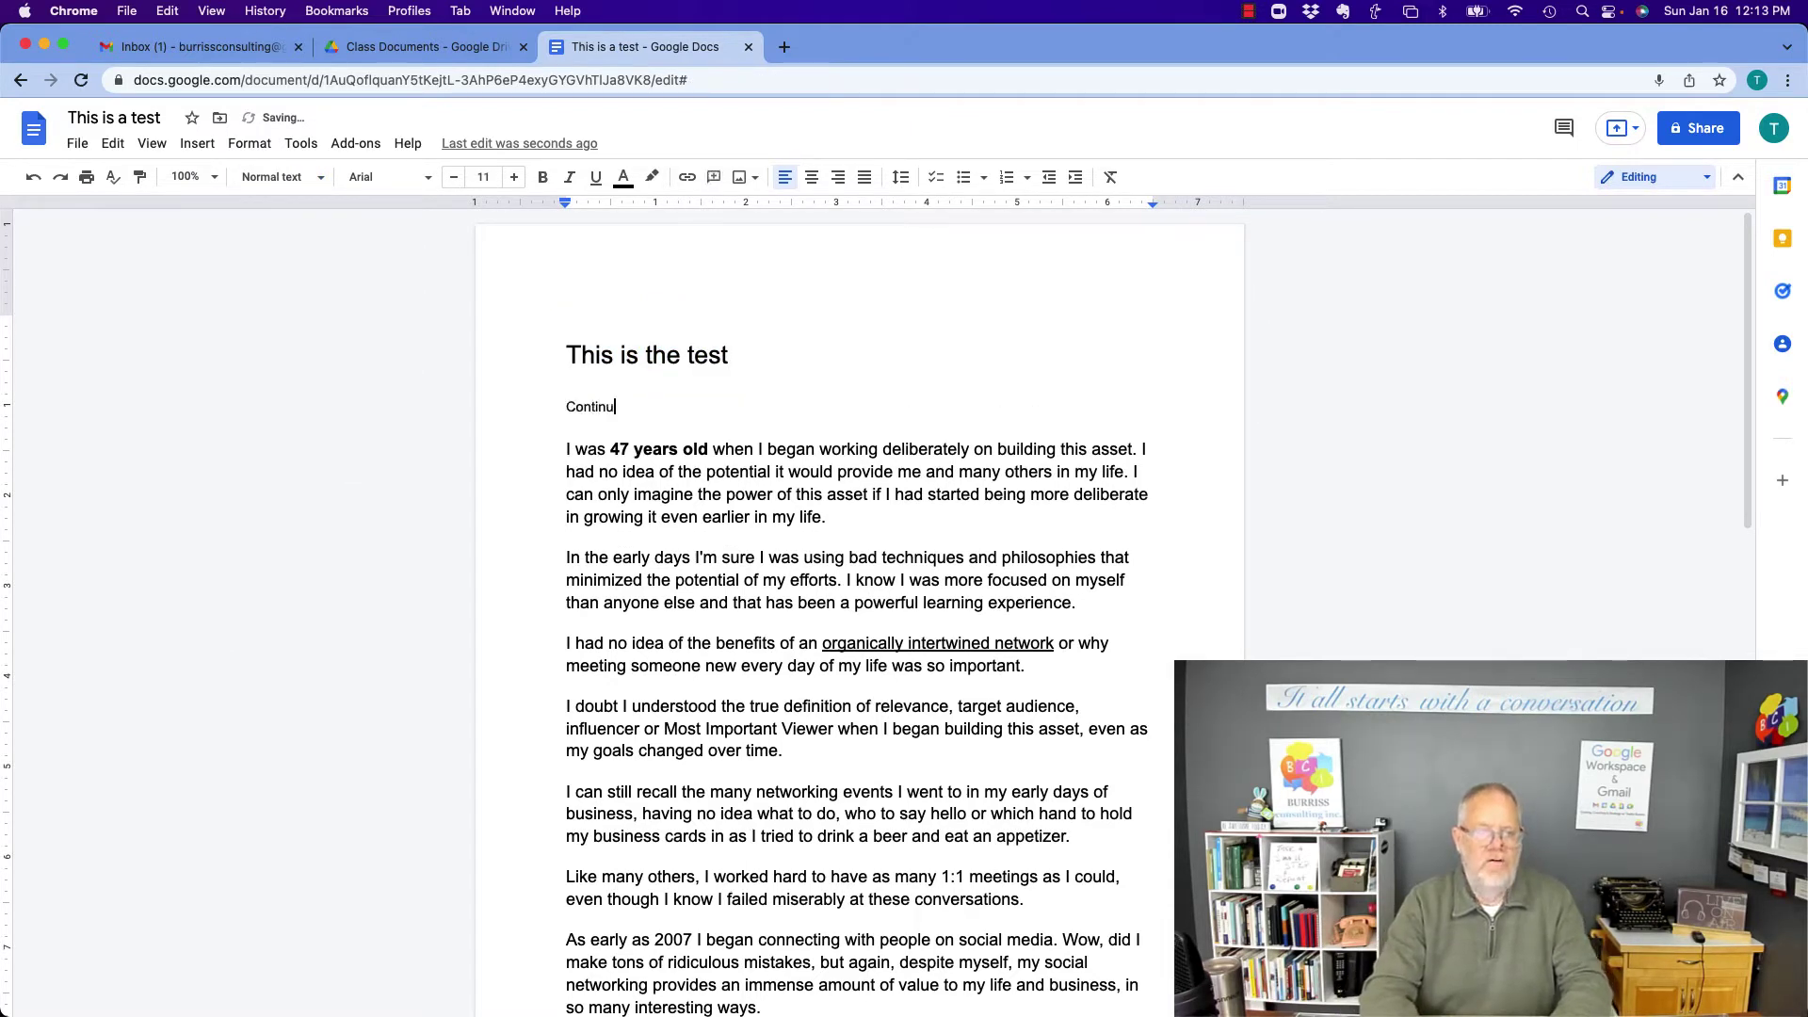
{"action": "type", "text": "e with headings"}
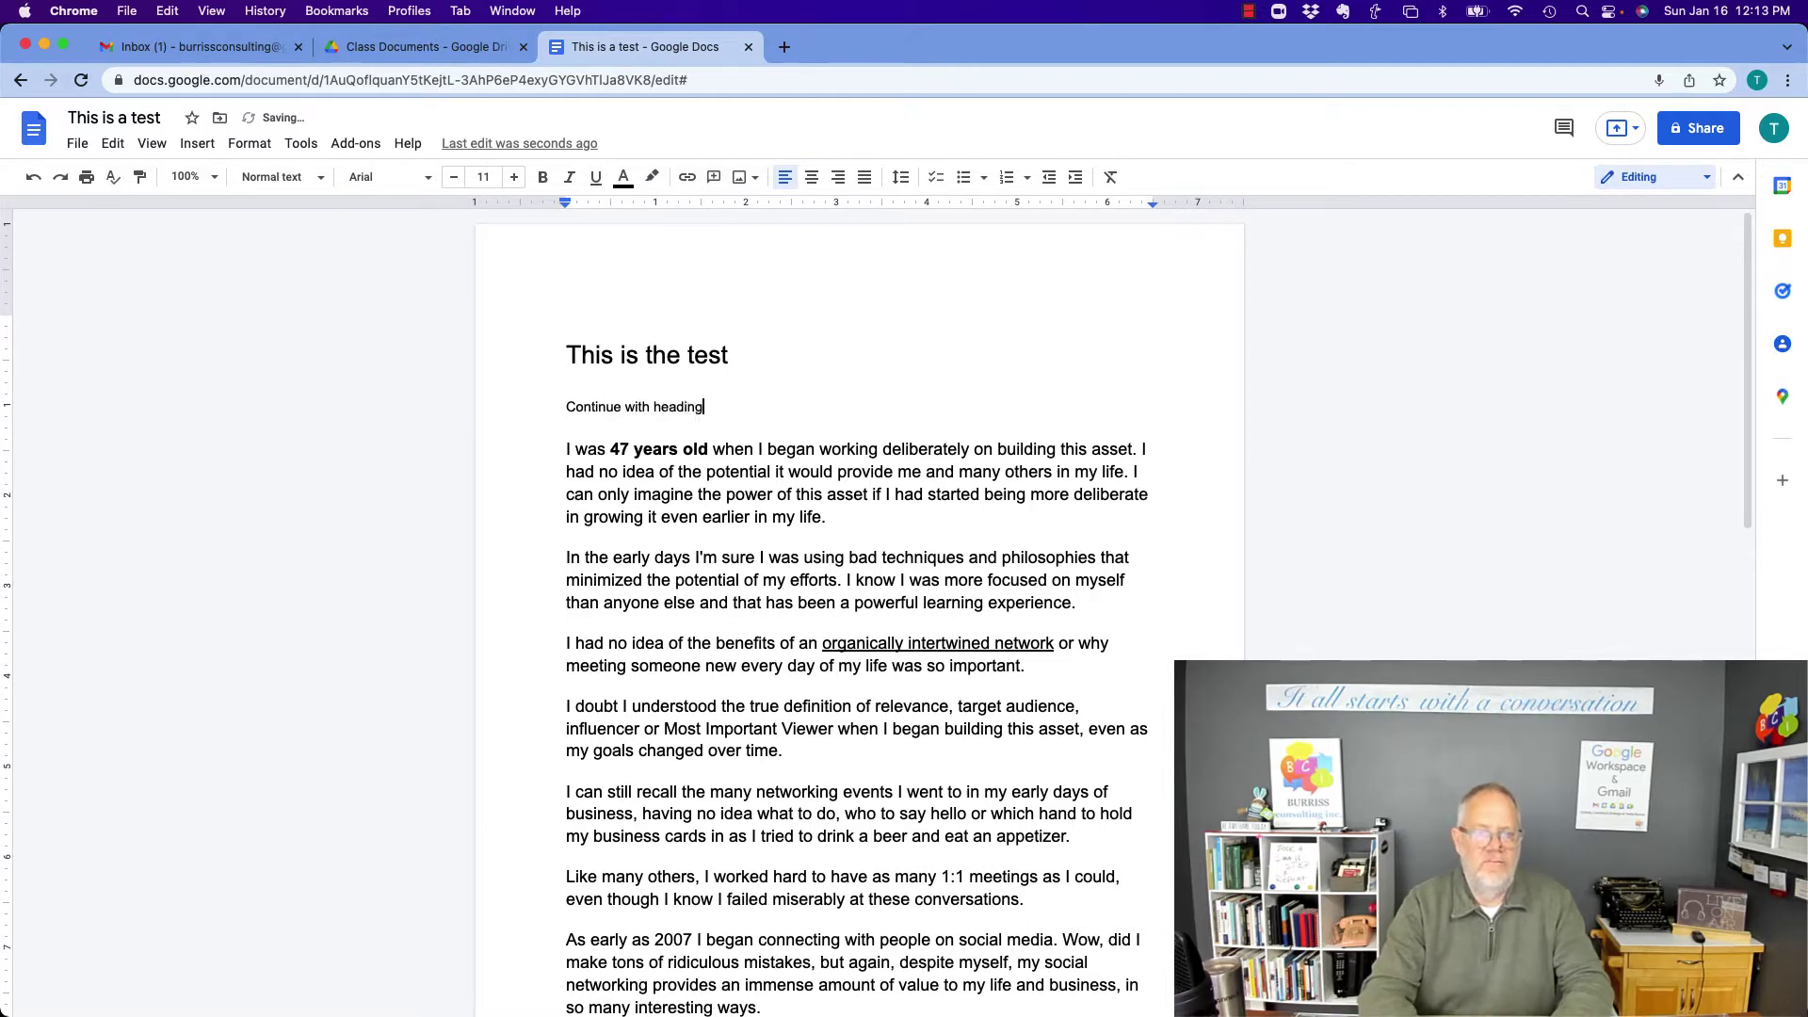
{"action": "key", "text": "Return"}
{"action": "key", "text": "shift+Up"}
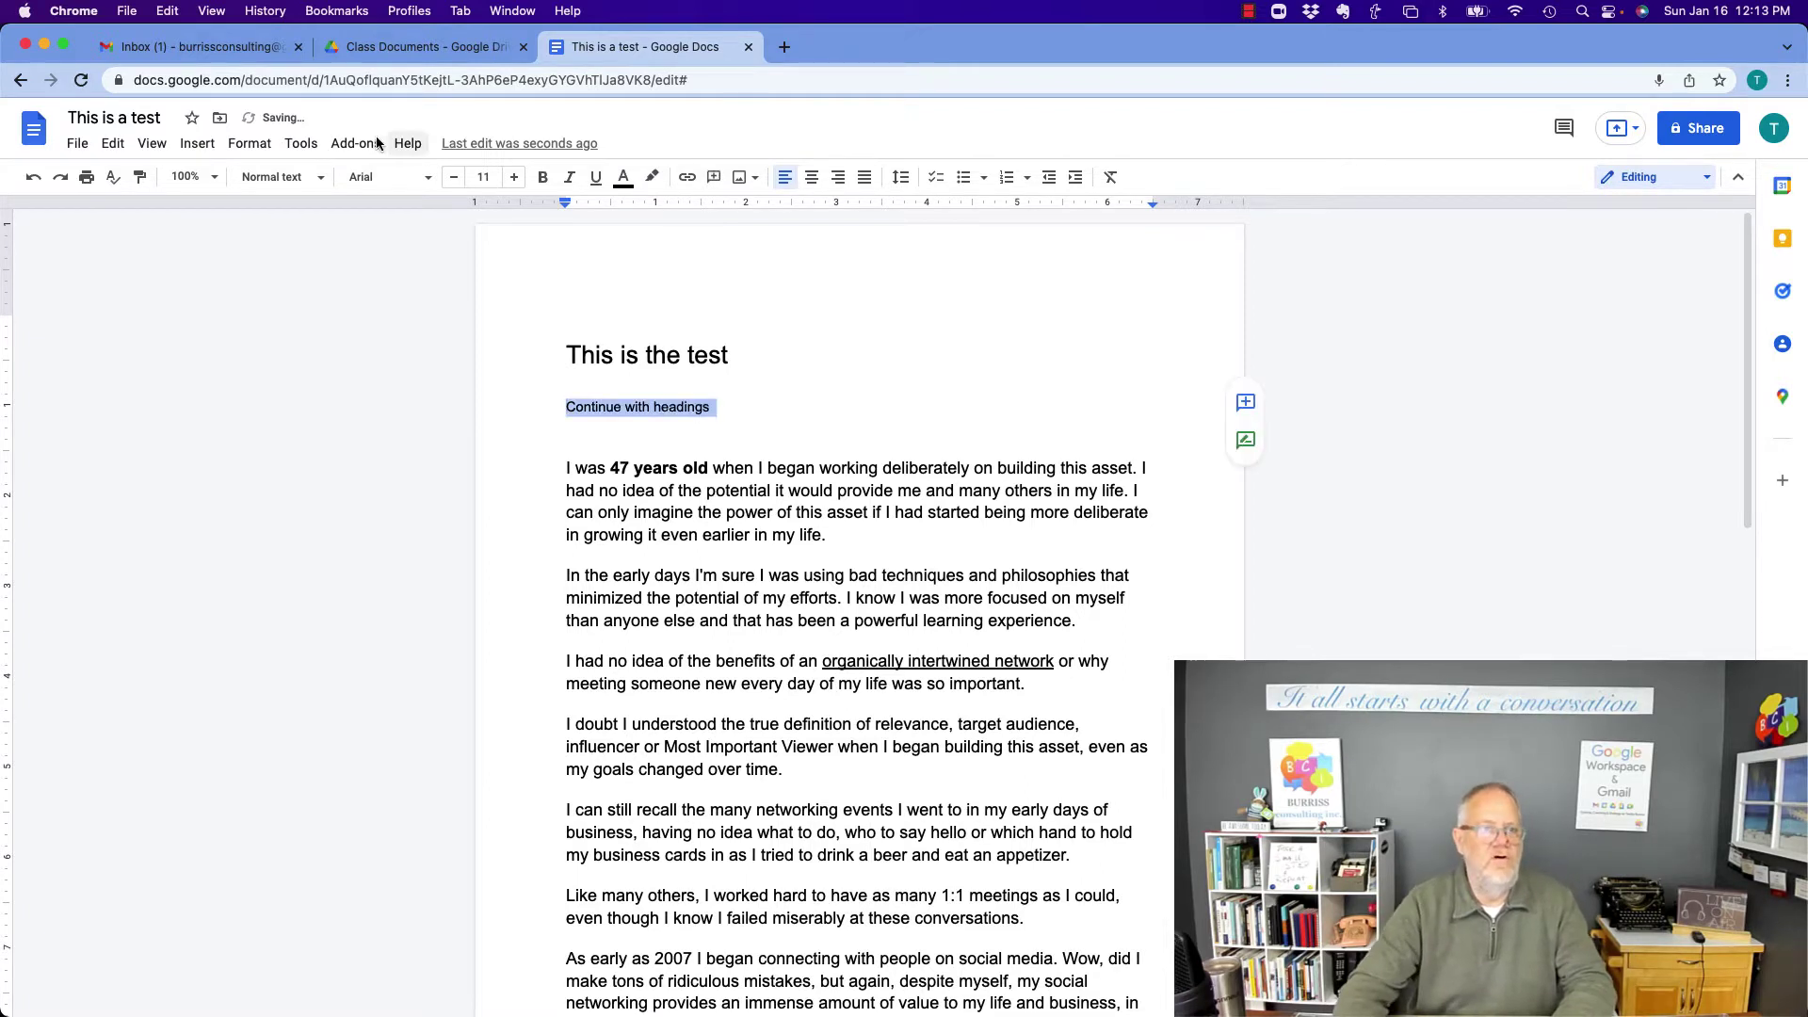
{"action": "left_click", "coordinate": [321, 177]}
{"action": "left_click", "coordinate": [353, 494]}
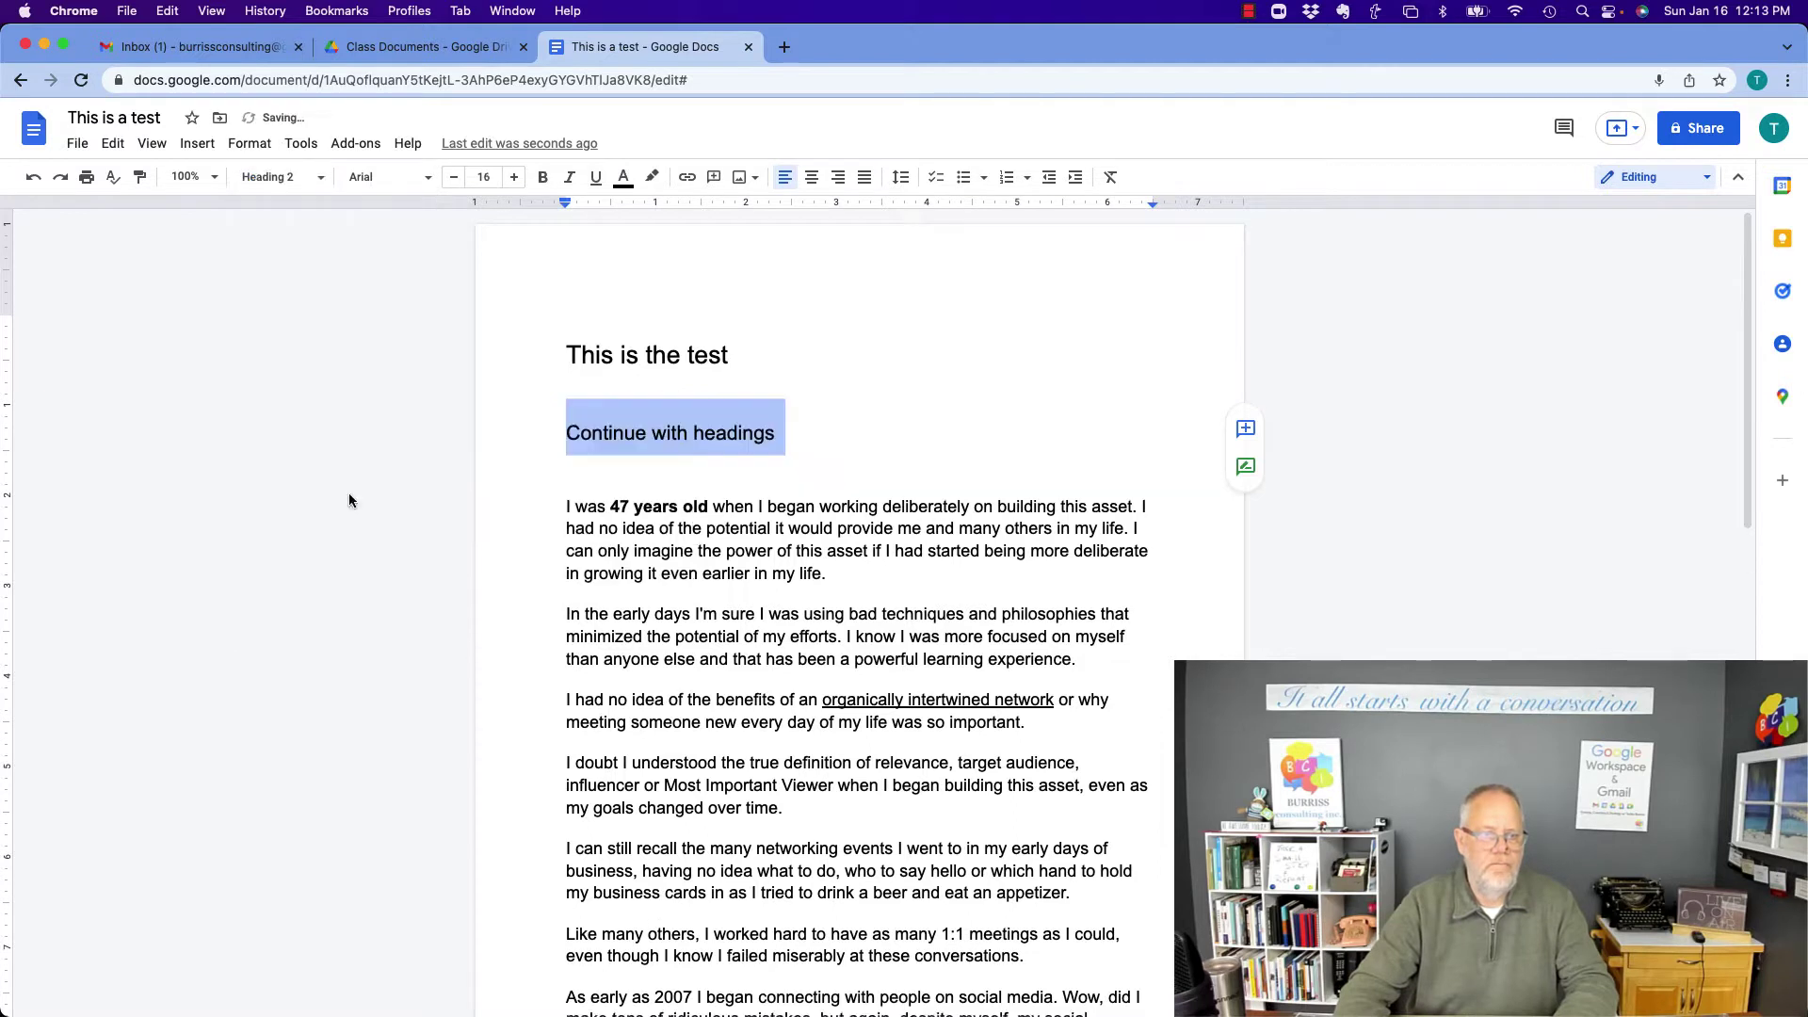
Center both heading lines on the page
{"action": "left_click", "coordinate": [780, 373]}
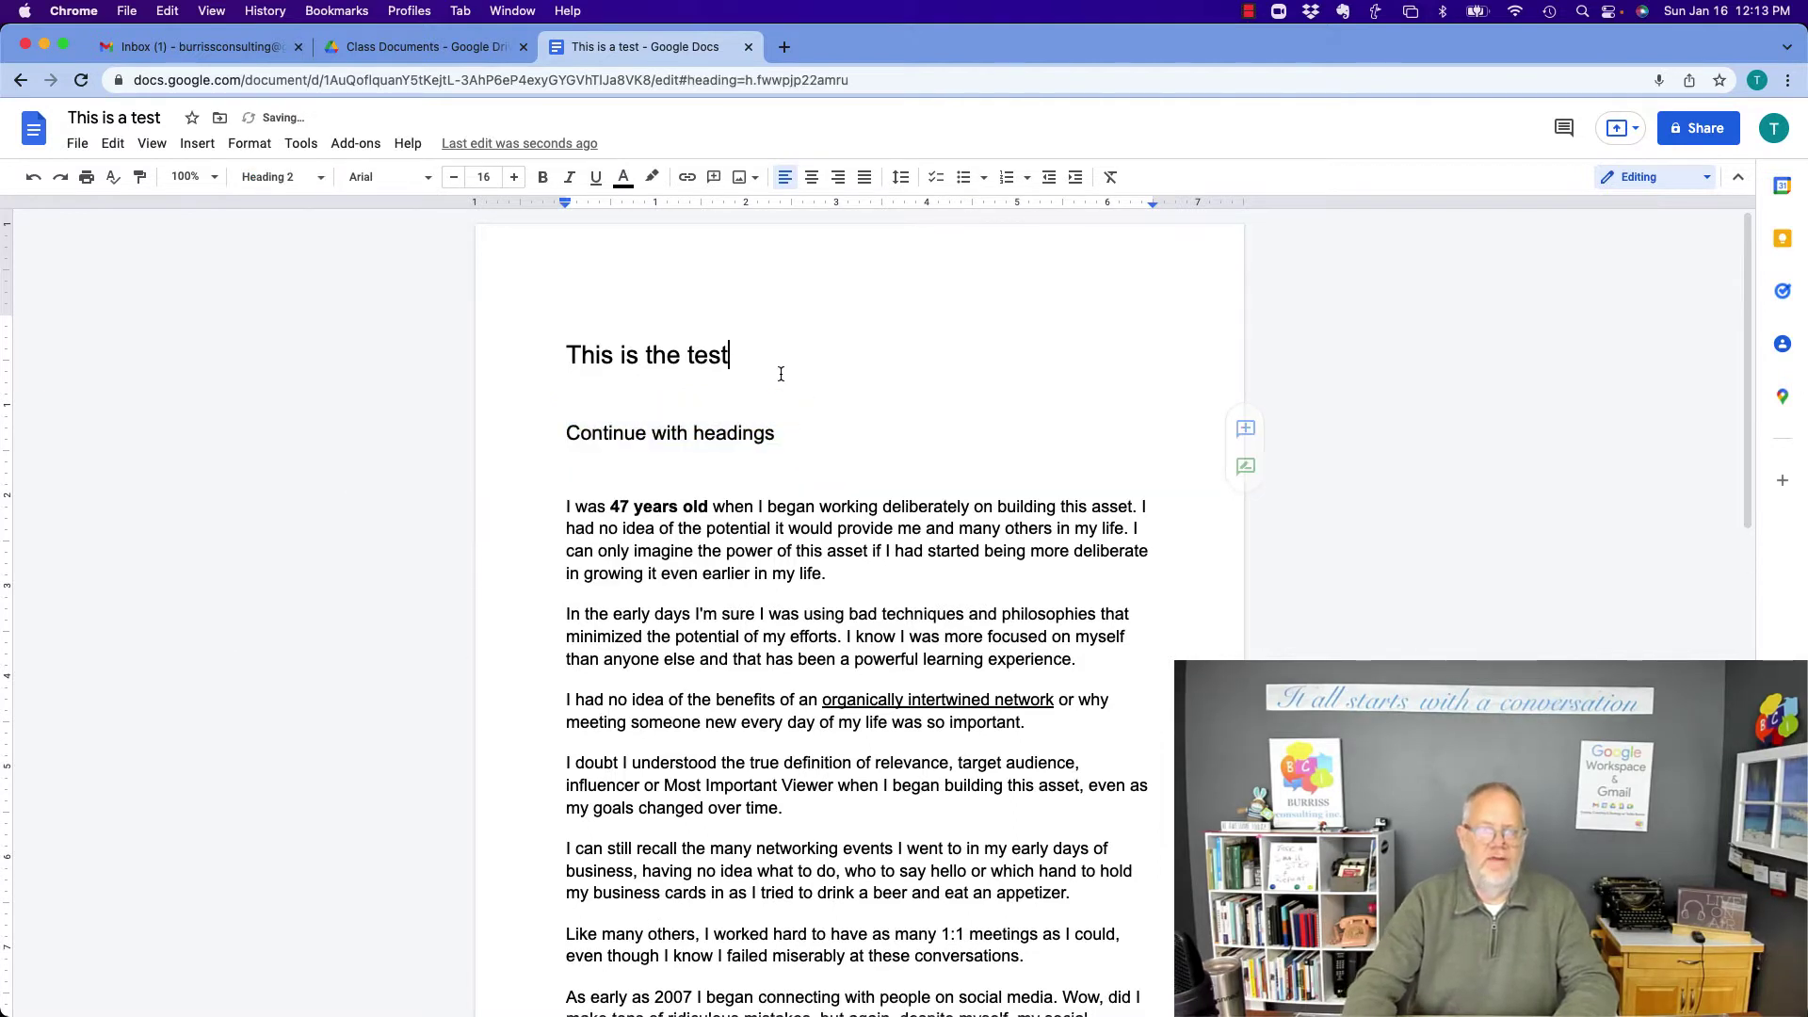
{"action": "key", "text": "super+Left"}
{"action": "key", "text": "shift+super+Right"}
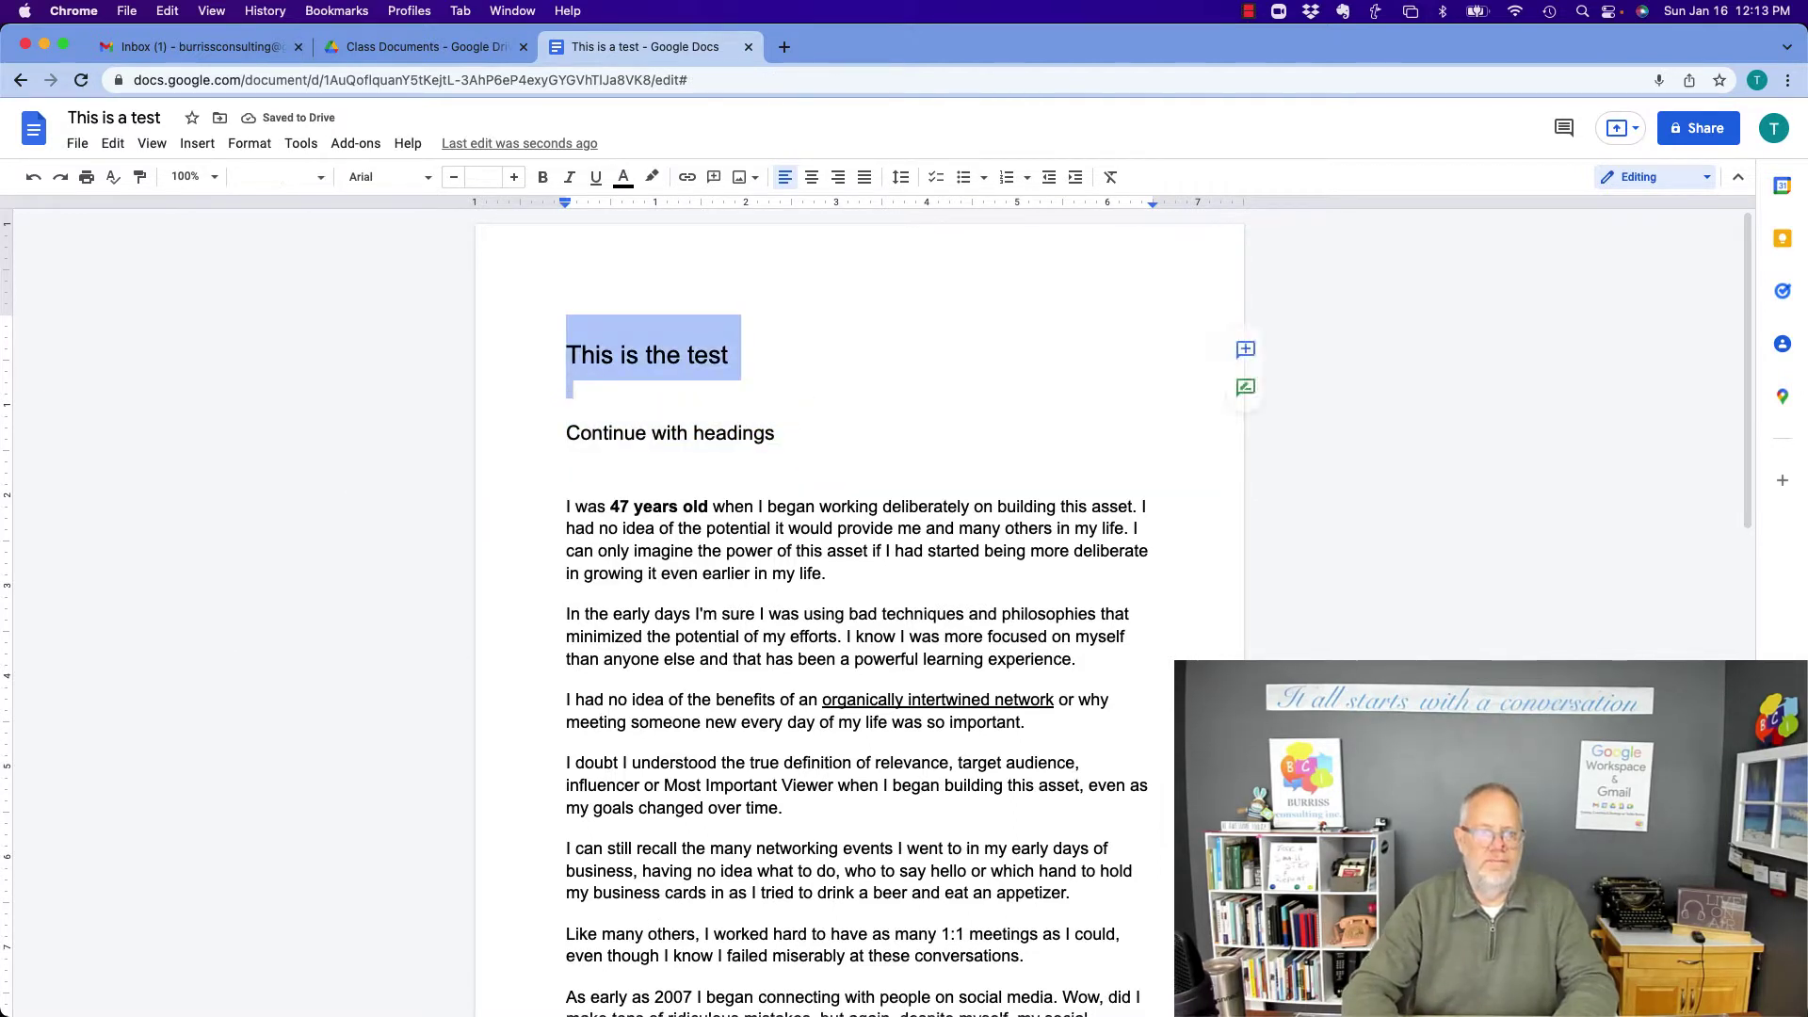
{"action": "key", "text": "shift+Down"}
{"action": "left_click", "coordinate": [812, 177]}
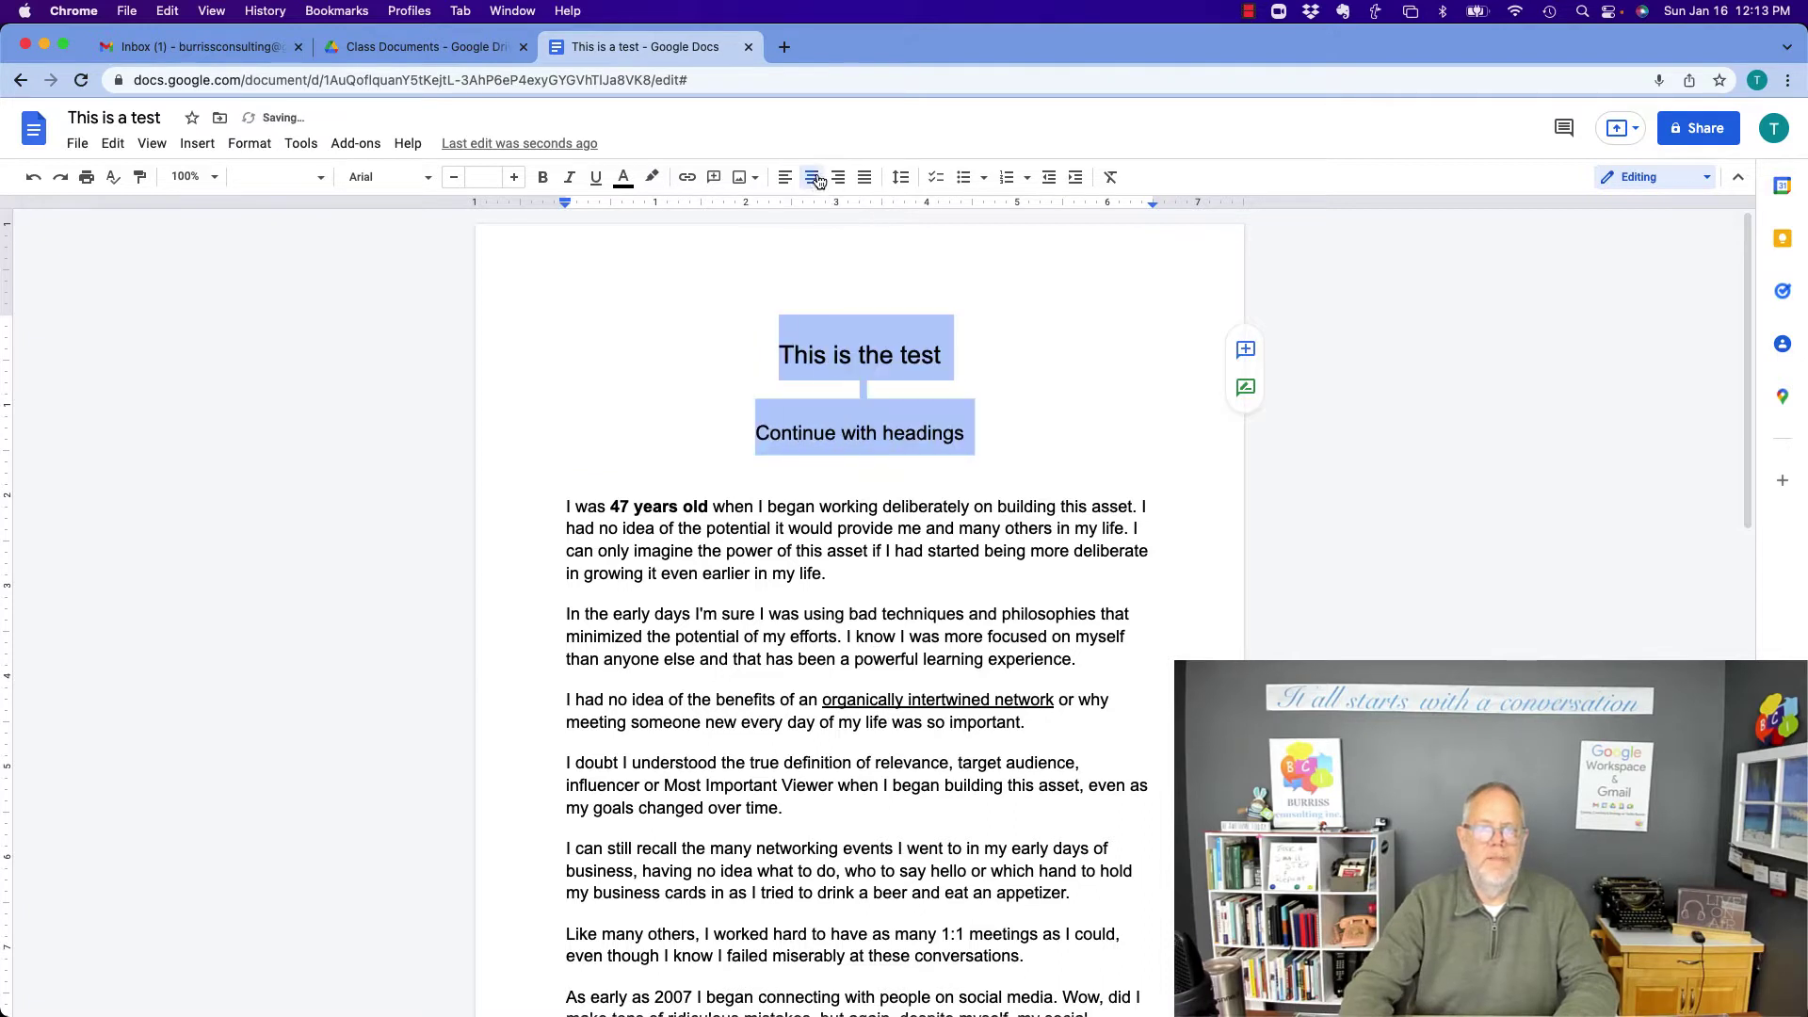
{"action": "left_click", "coordinate": [816, 559]}
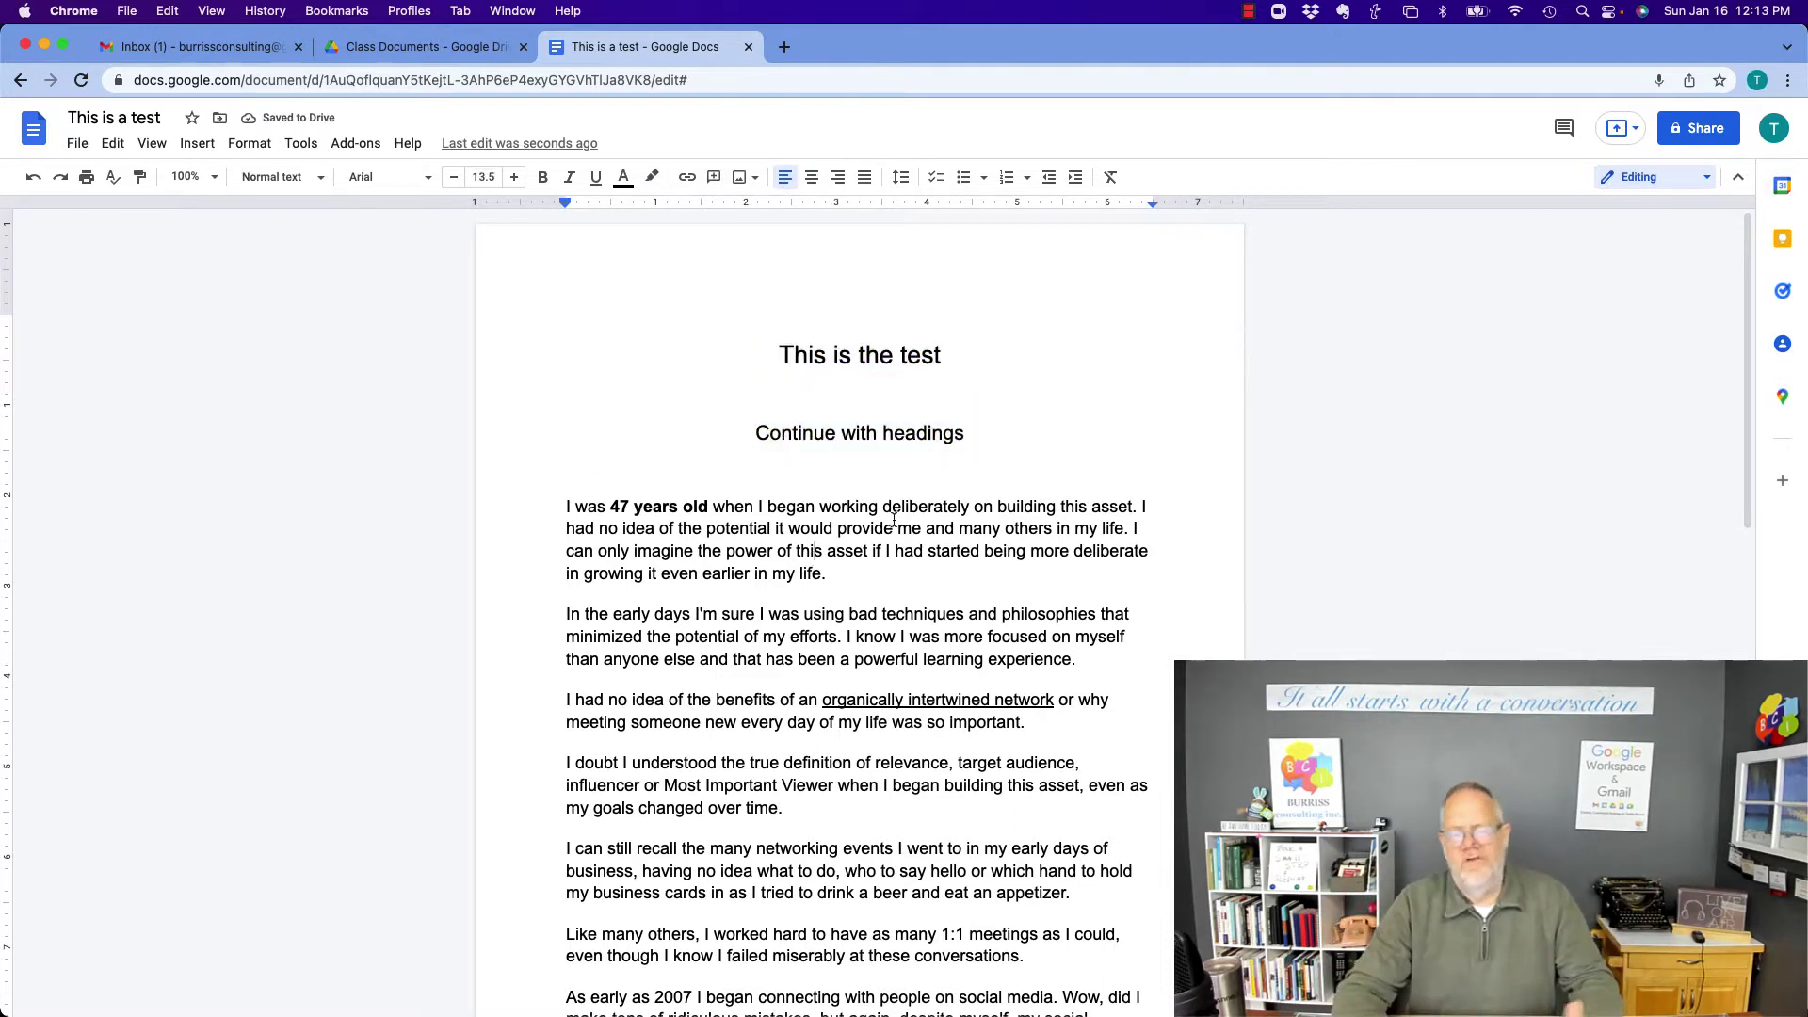
Check the heading and body text styles, then select the entire document with Cmd+A
{"action": "left_click", "coordinate": [864, 355]}
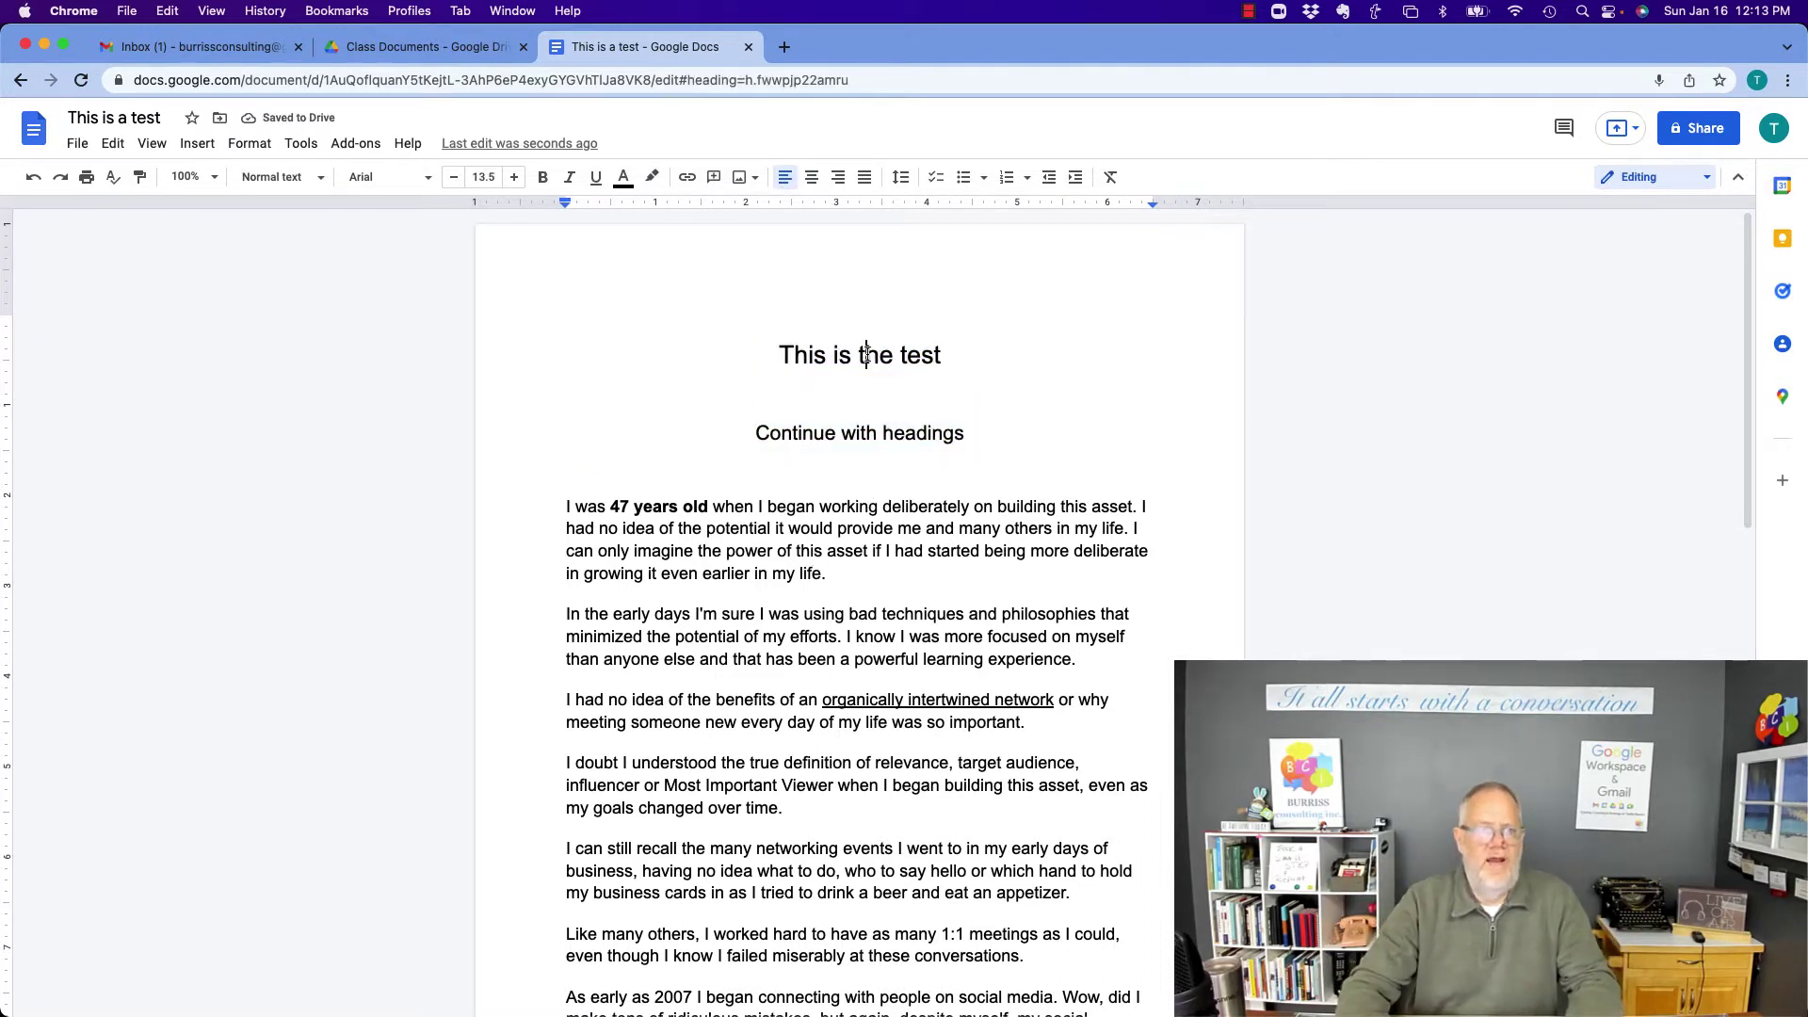
{"action": "left_click", "coordinate": [738, 508]}
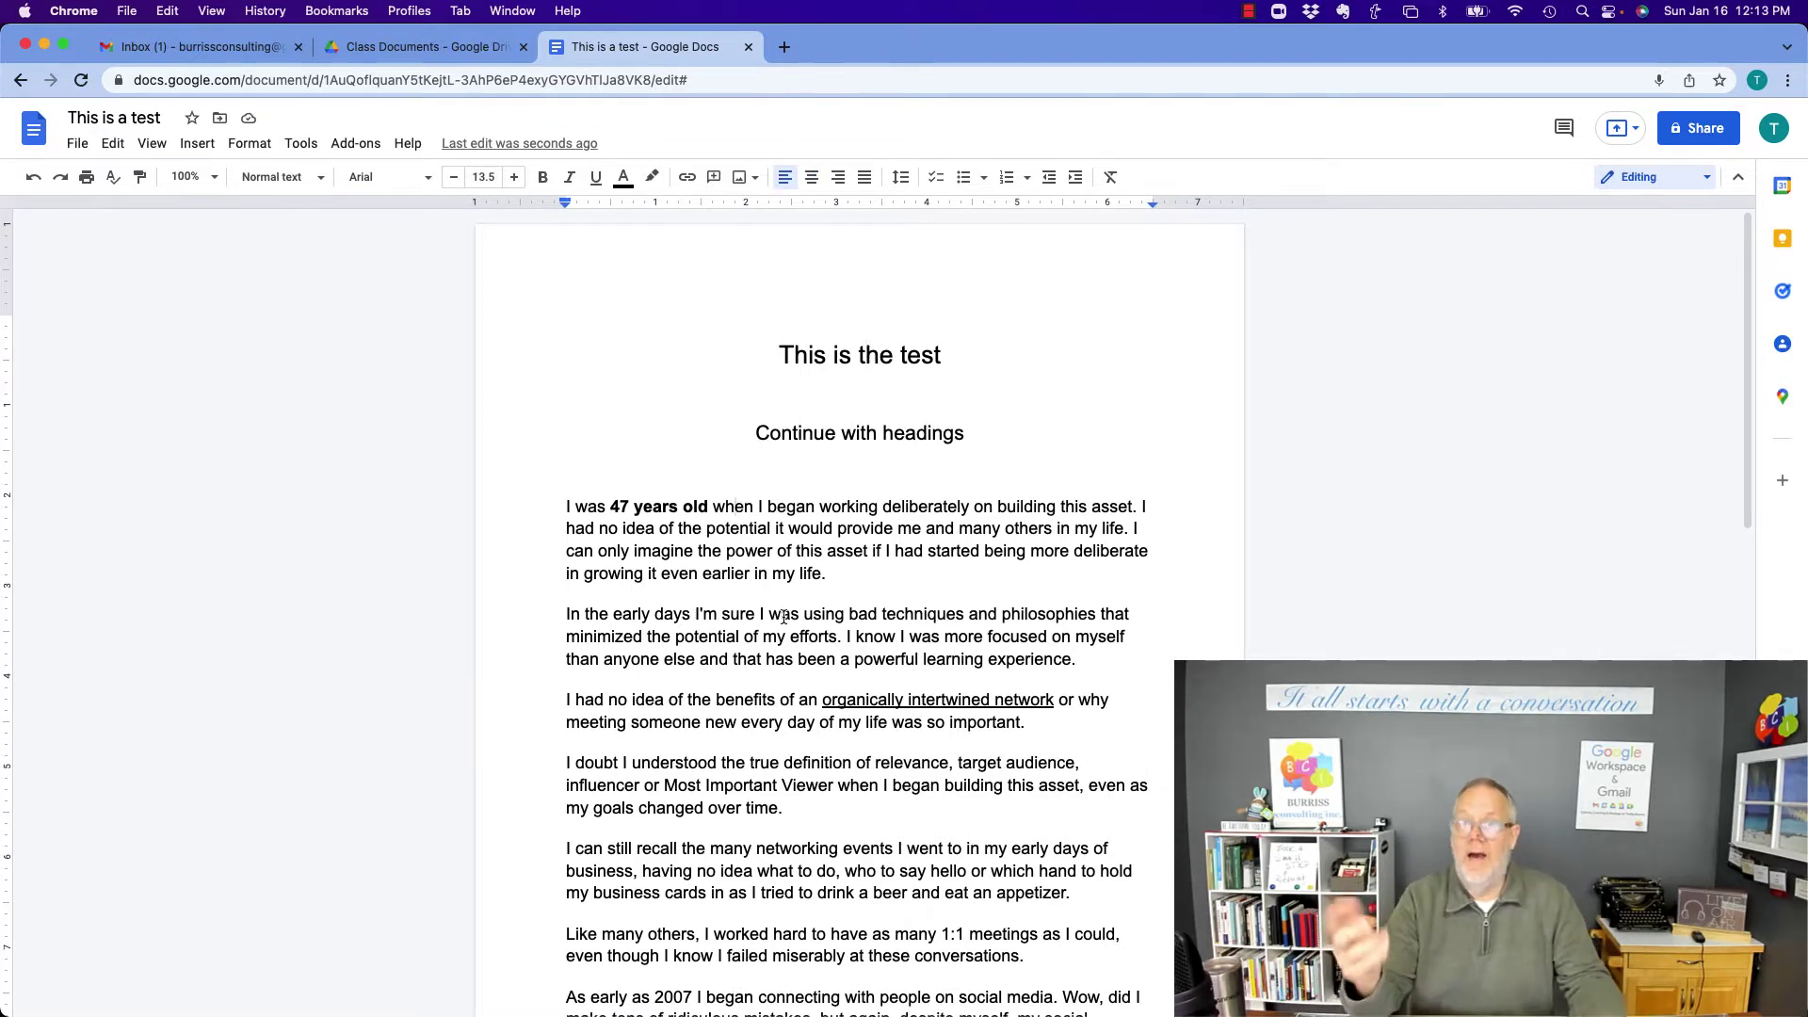
{"action": "key", "text": "super+a"}
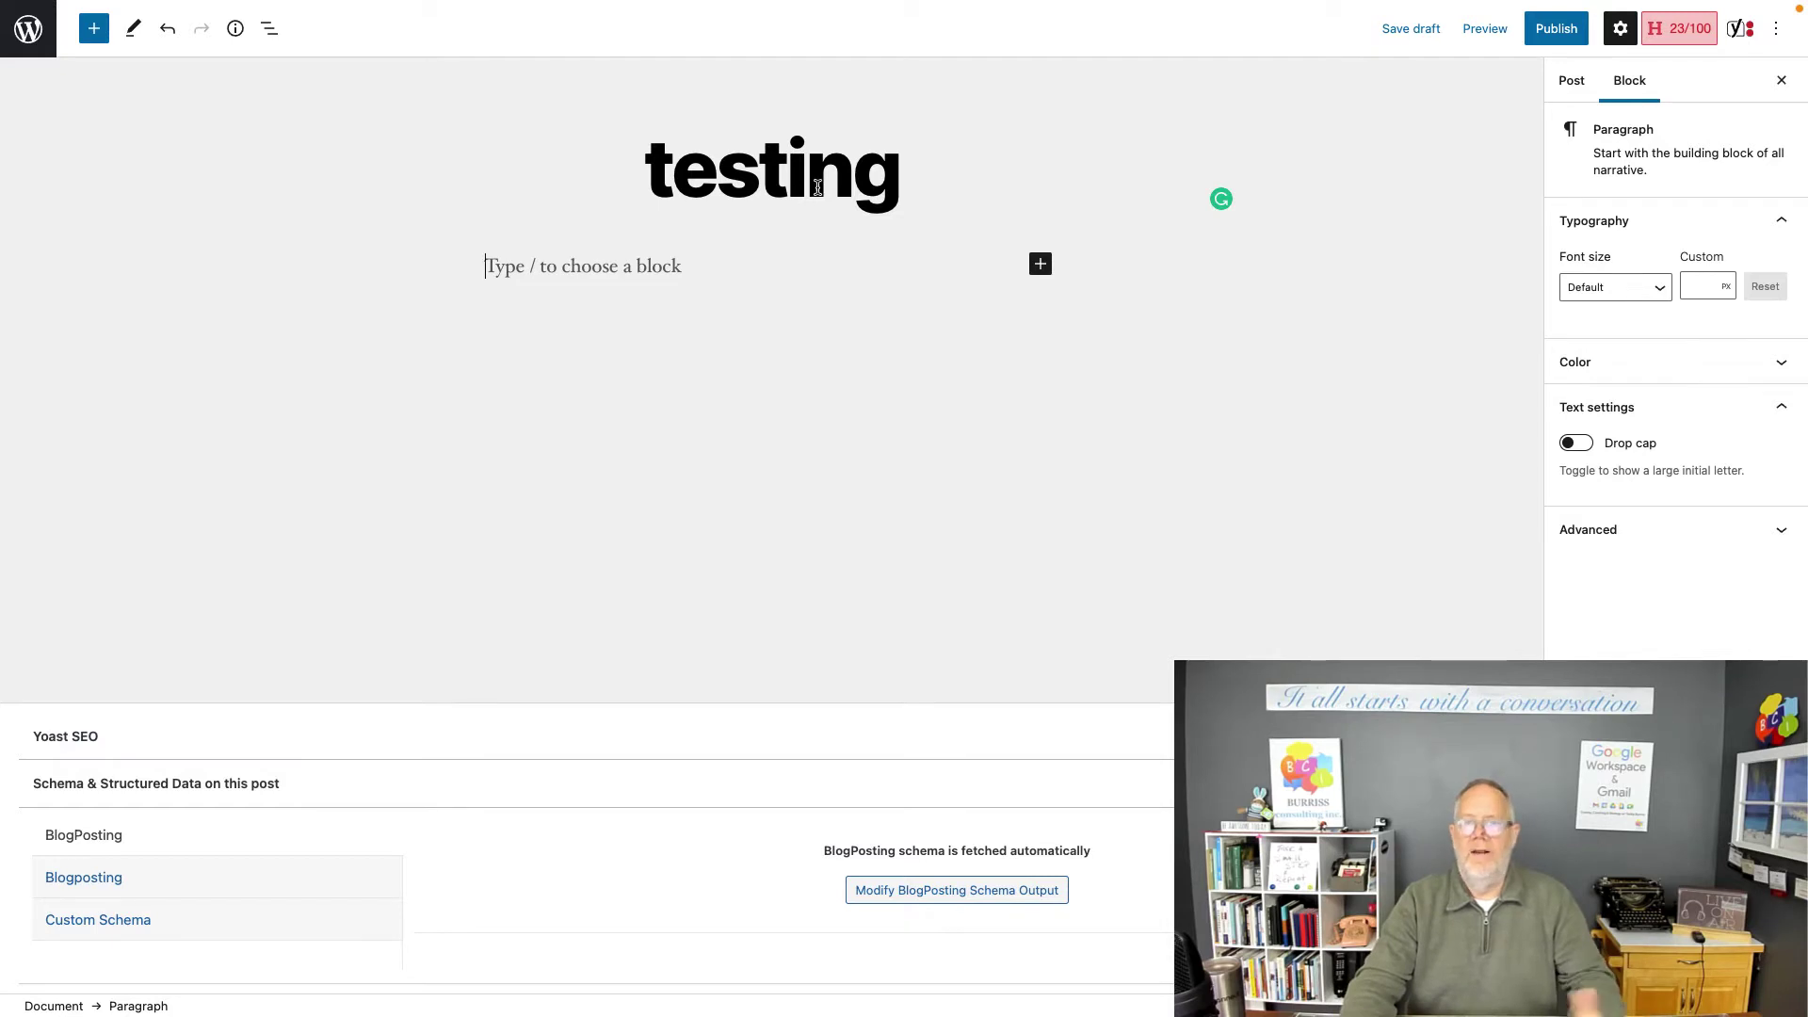
Change the post title from 'testing' to 'Testing'
{"action": "left_click", "coordinate": [678, 173]}
{"action": "key", "text": "BackSpace"}
{"action": "type", "text": "T"}
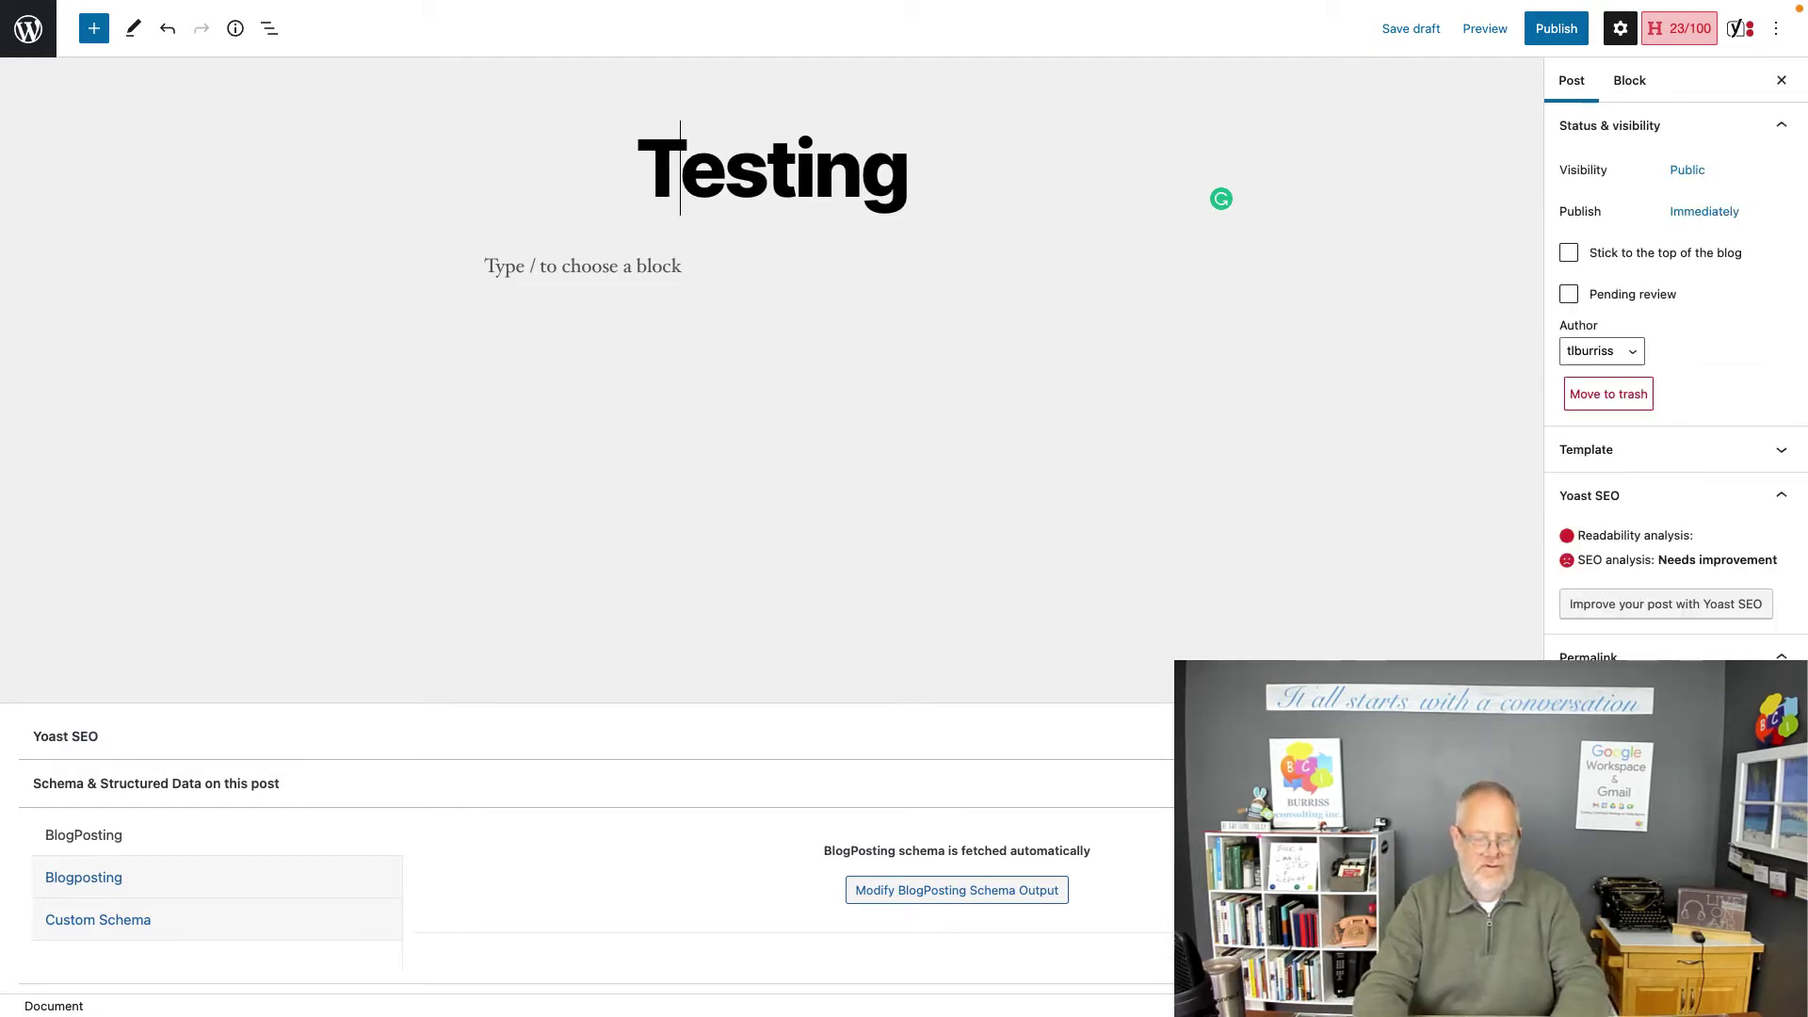
{"action": "left_click", "coordinate": [637, 265]}
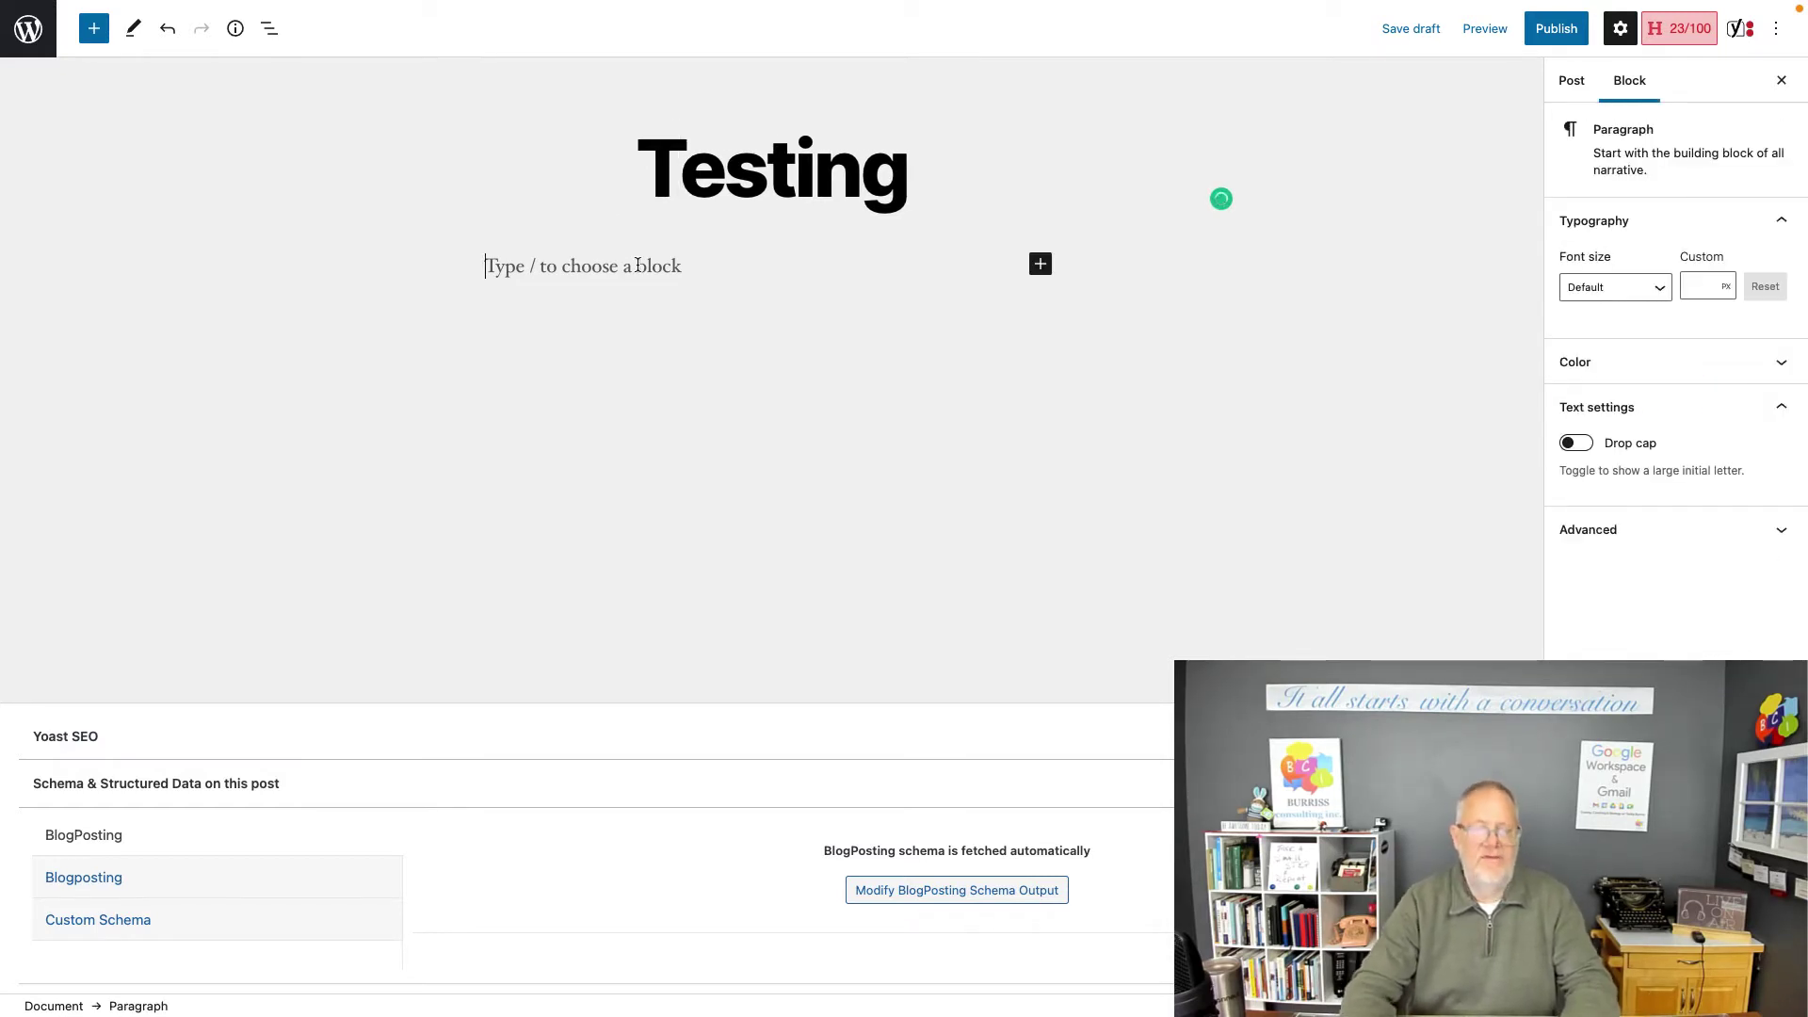
Paste the document into the post and check the H1 and H2 heading blocks
{"action": "key", "text": "ctrl+v"}
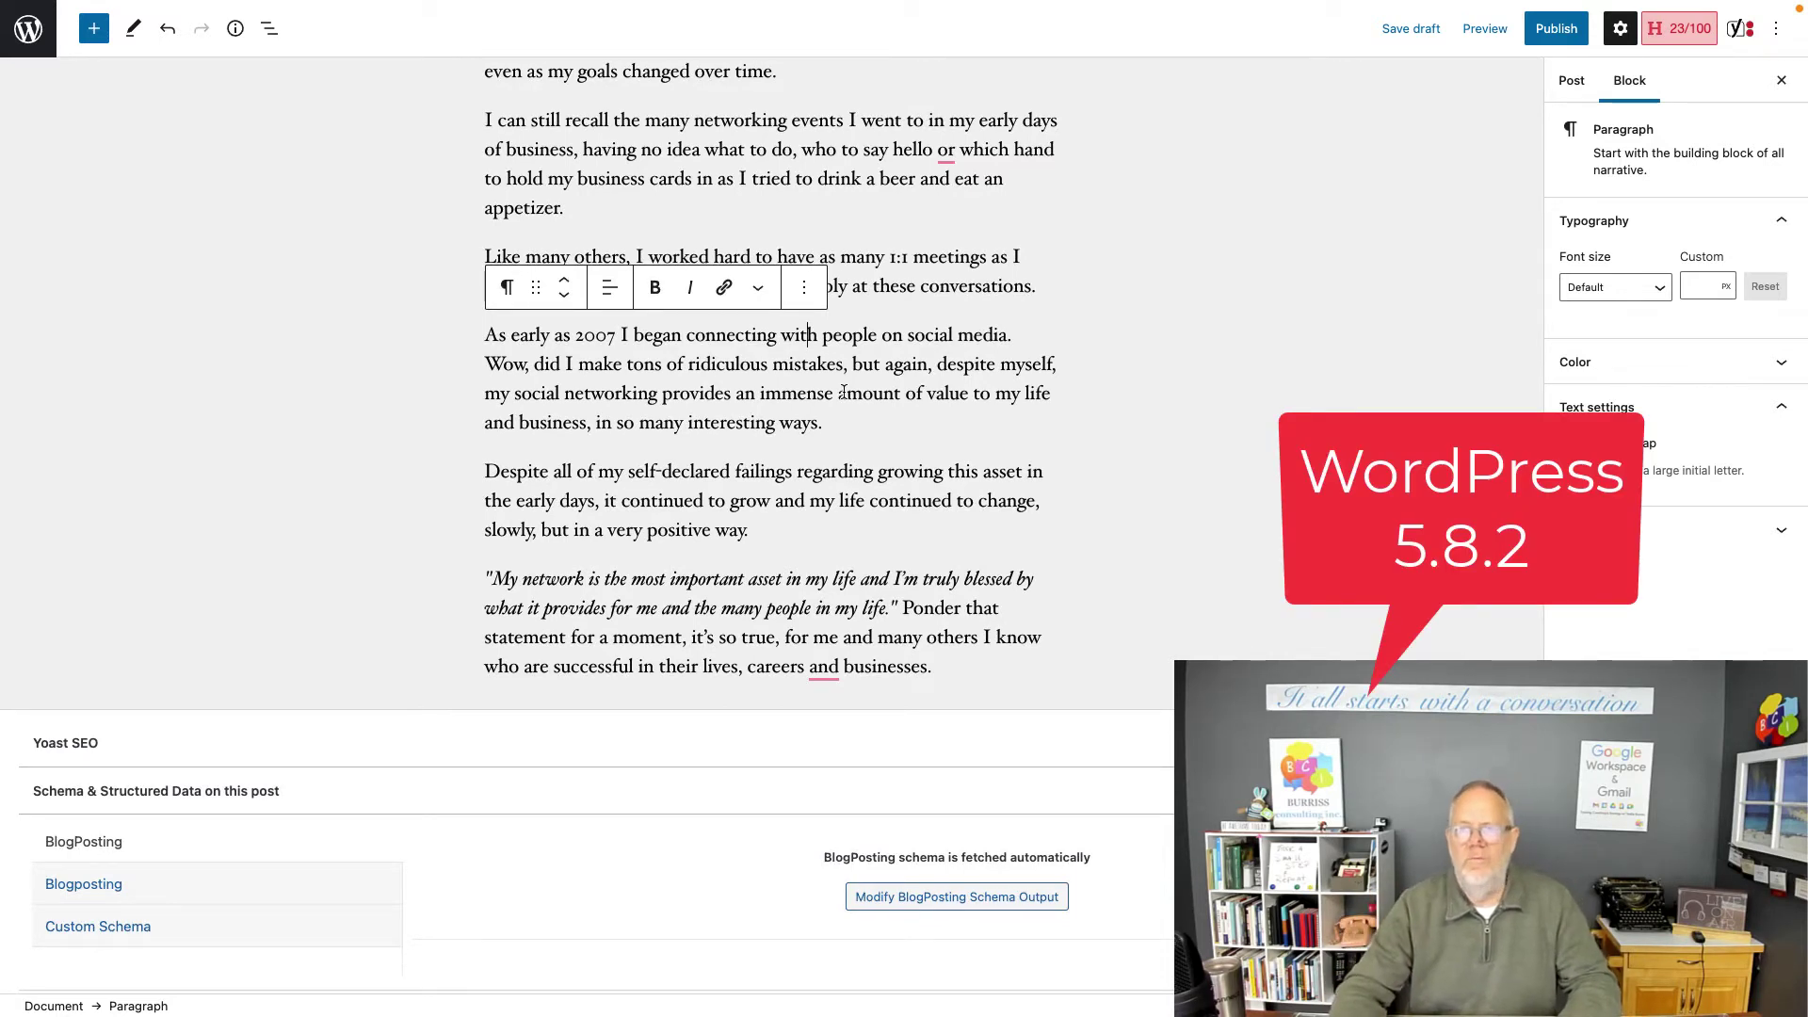
{"action": "scroll", "coordinate": [848, 377], "scroll_direction": "up", "scroll_amount": 15}
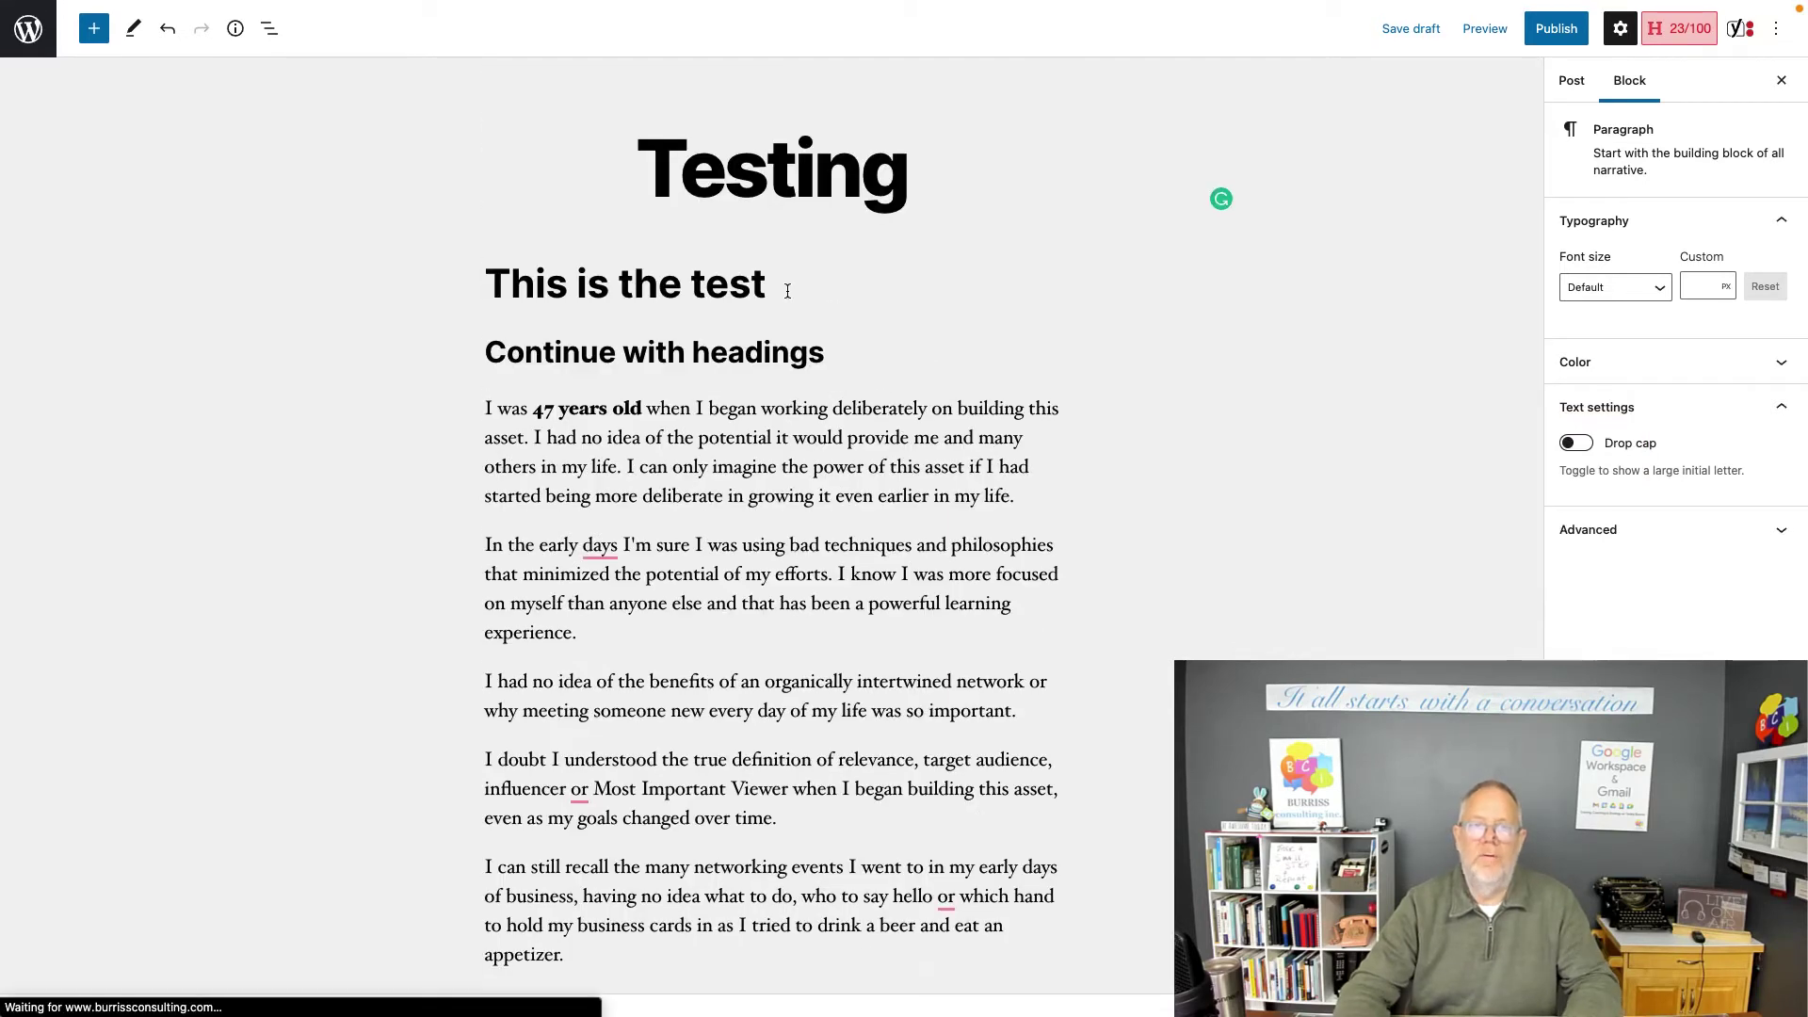
{"action": "left_click", "coordinate": [618, 282]}
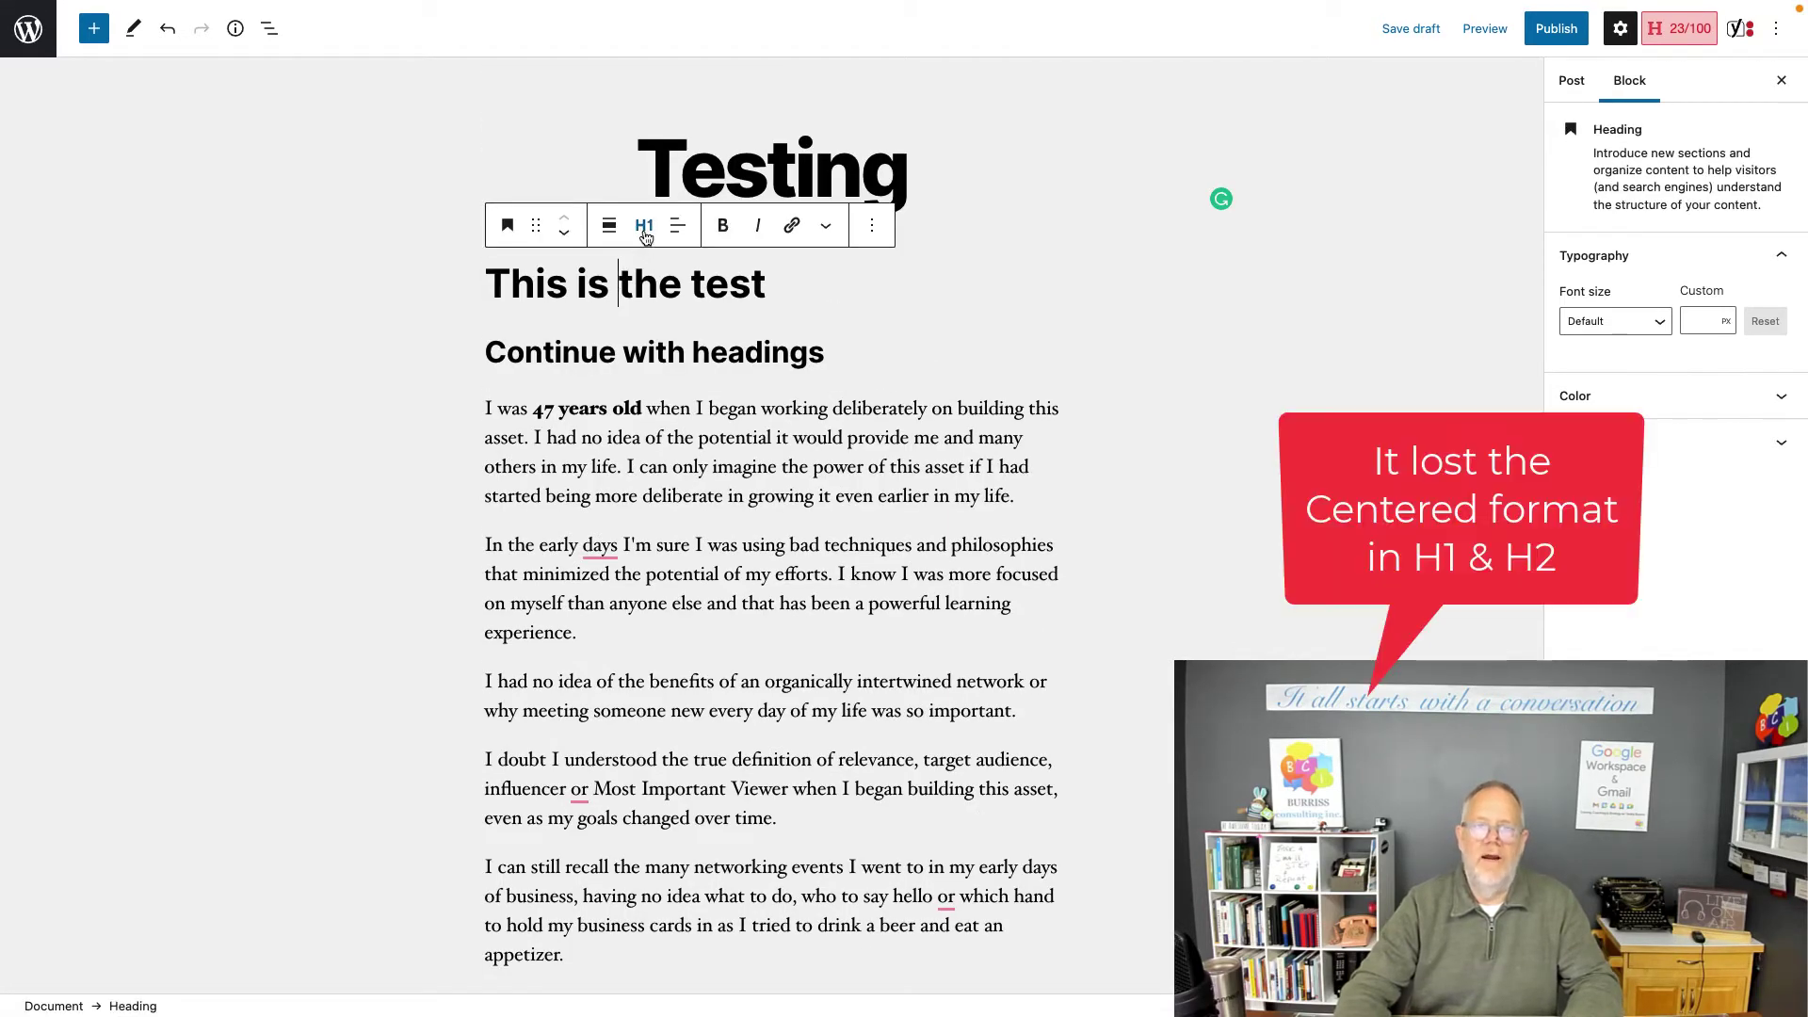
{"action": "left_click", "coordinate": [656, 357]}
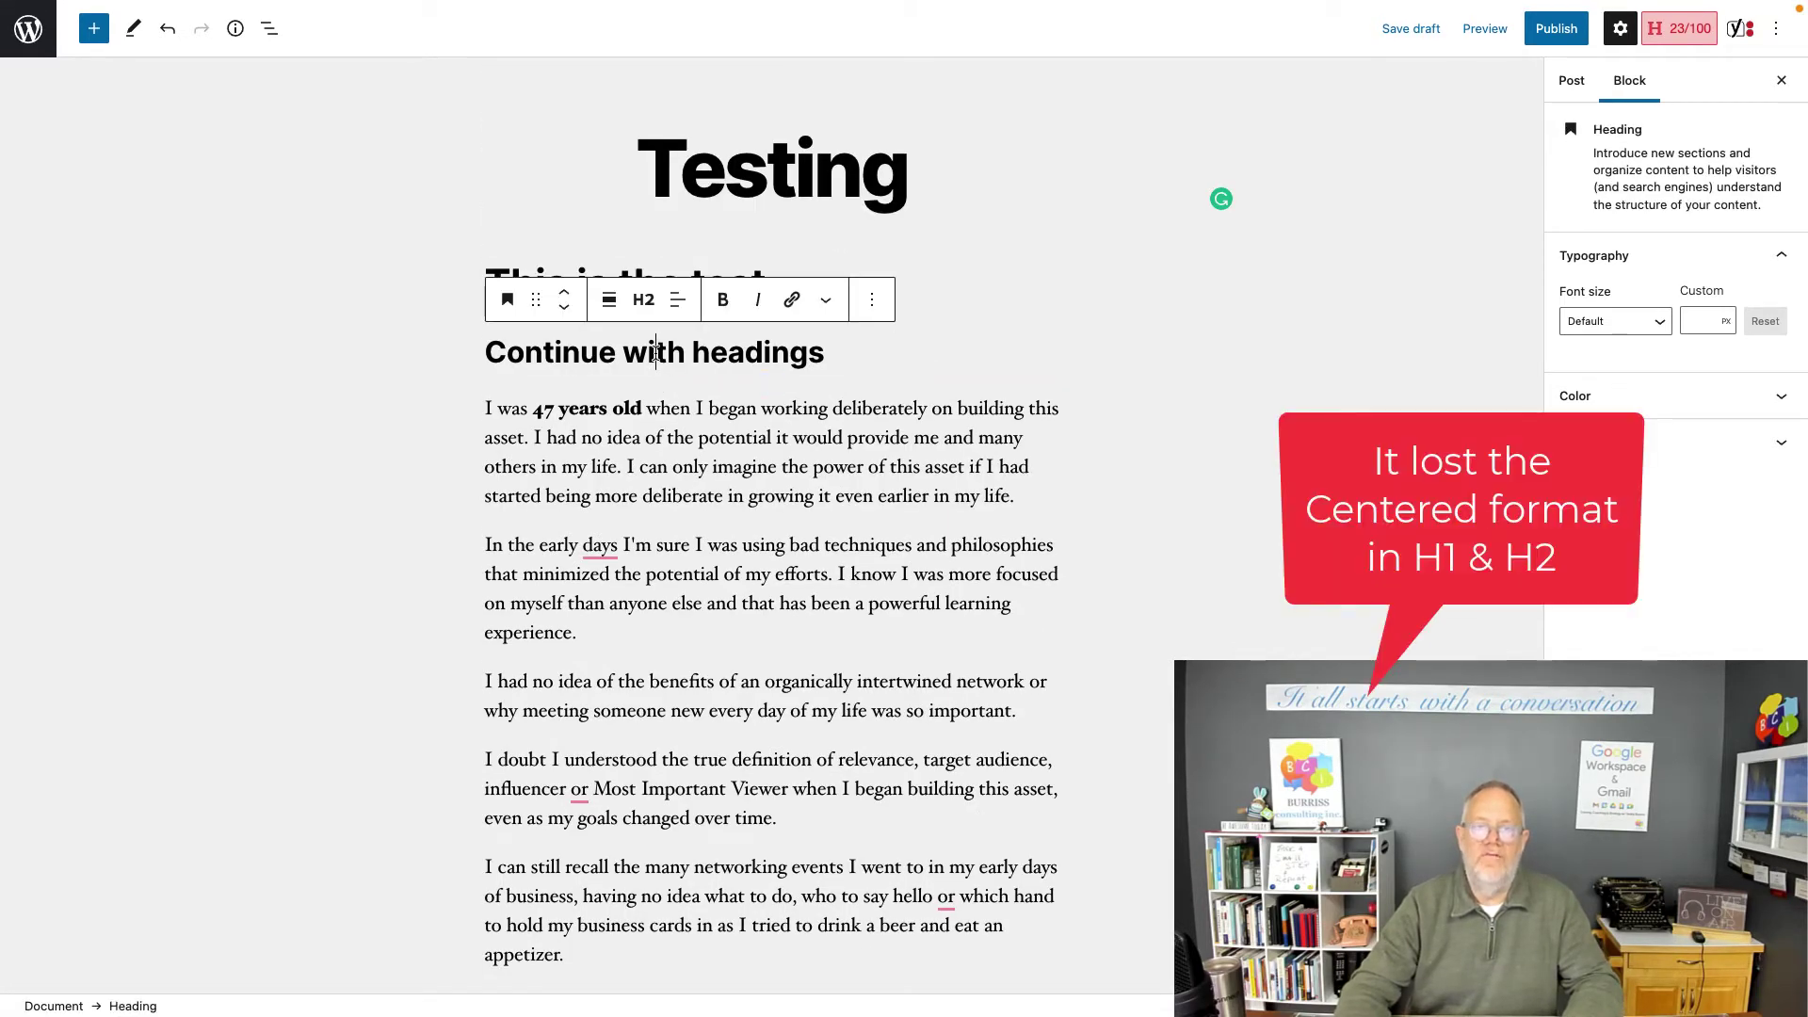
{"action": "left_click", "coordinate": [679, 406]}
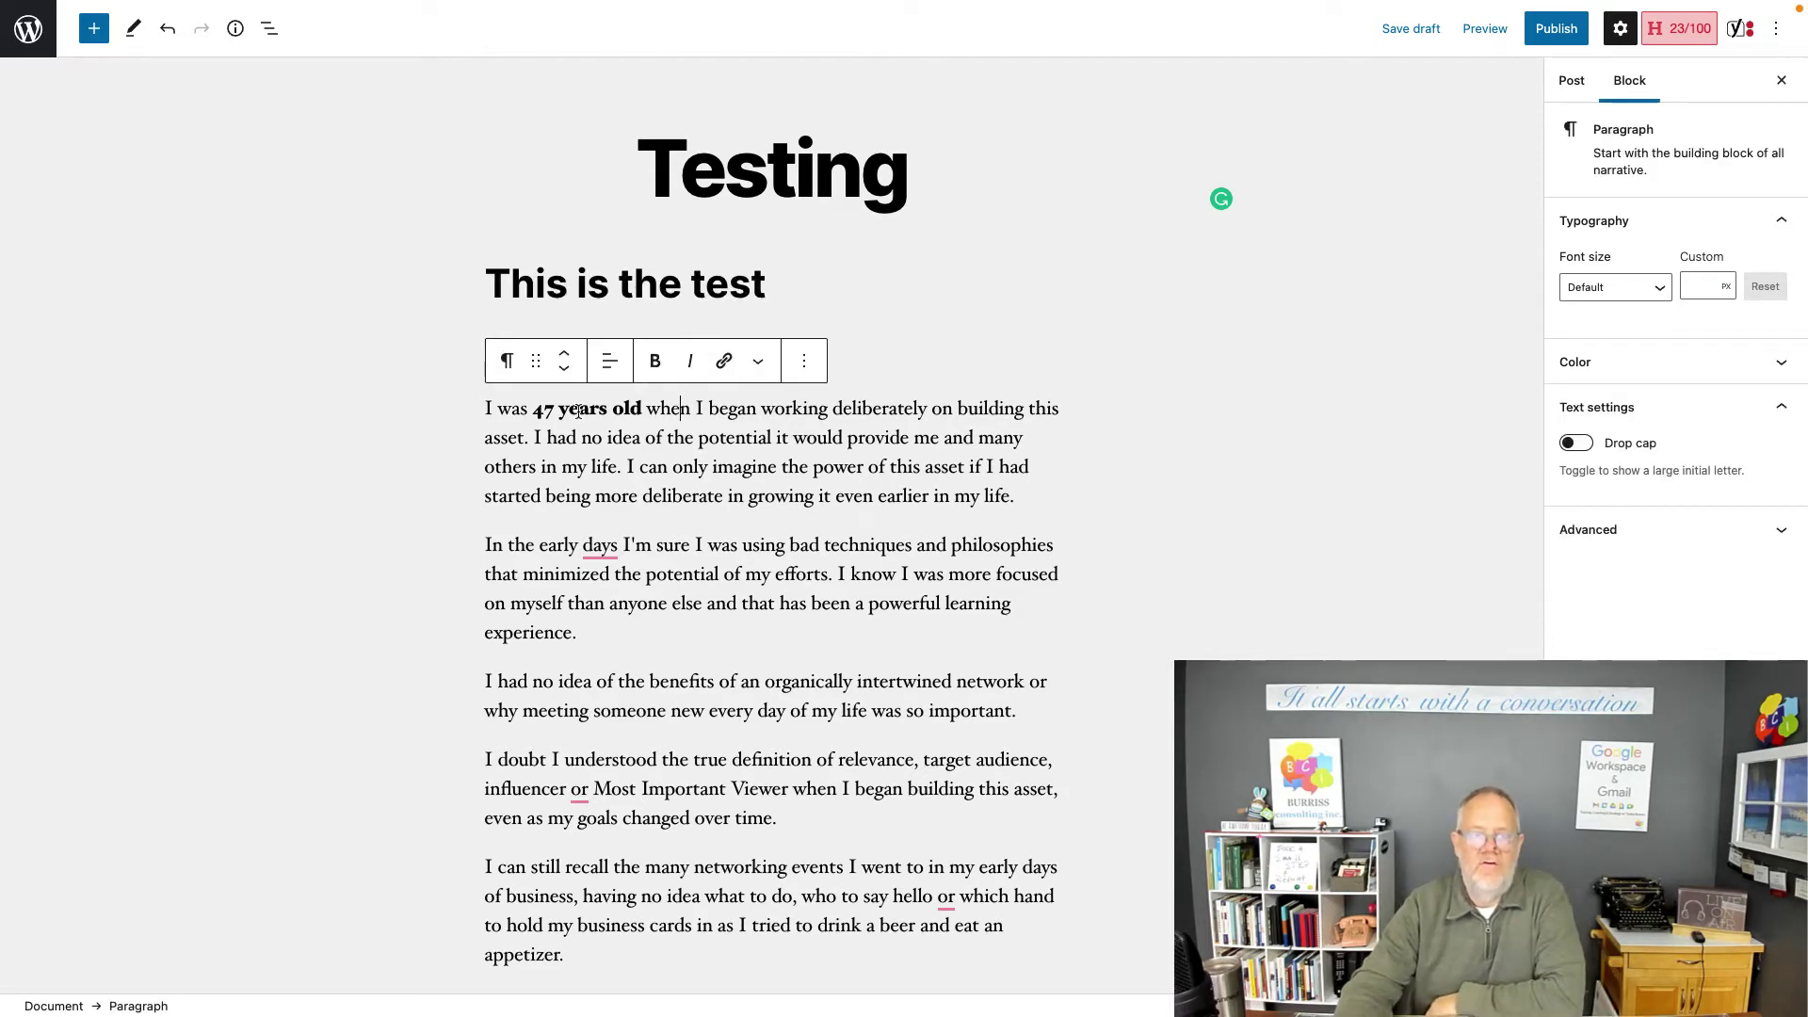
{"action": "scroll", "coordinate": [690, 613], "scroll_direction": "down", "scroll_amount": 6}
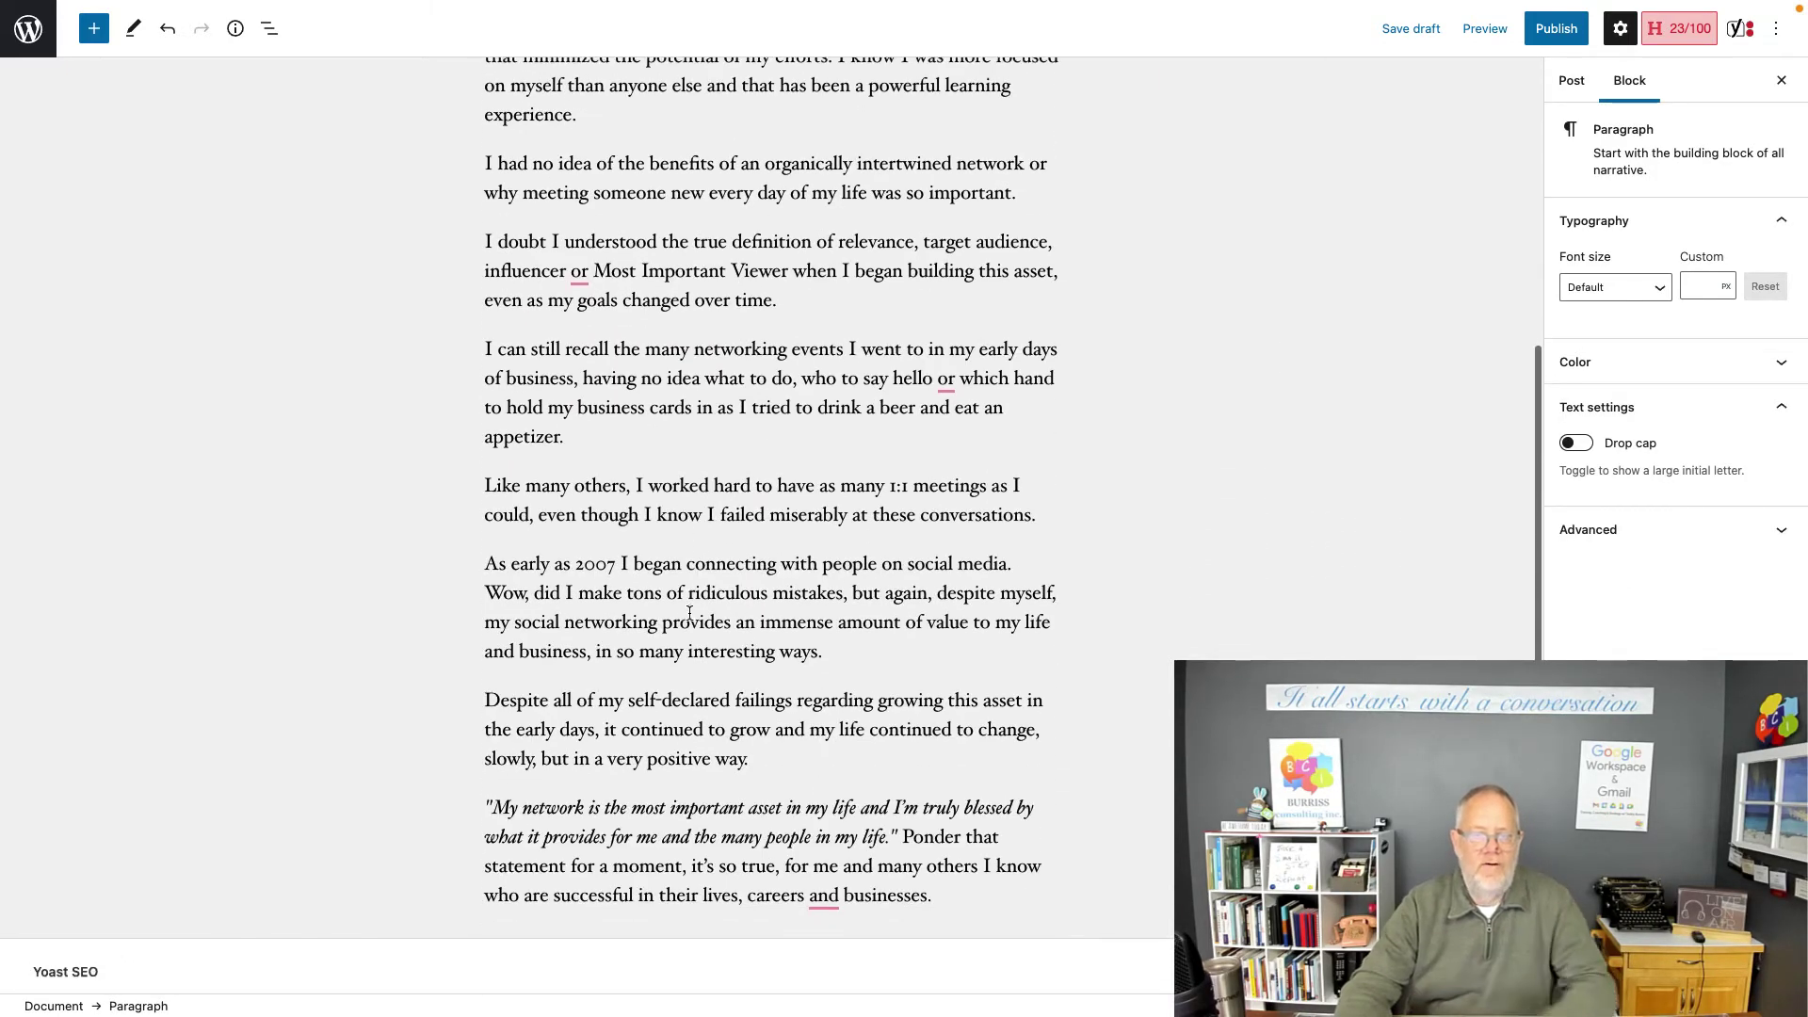
{"action": "scroll", "coordinate": [690, 613], "scroll_direction": "up", "scroll_amount": 4}
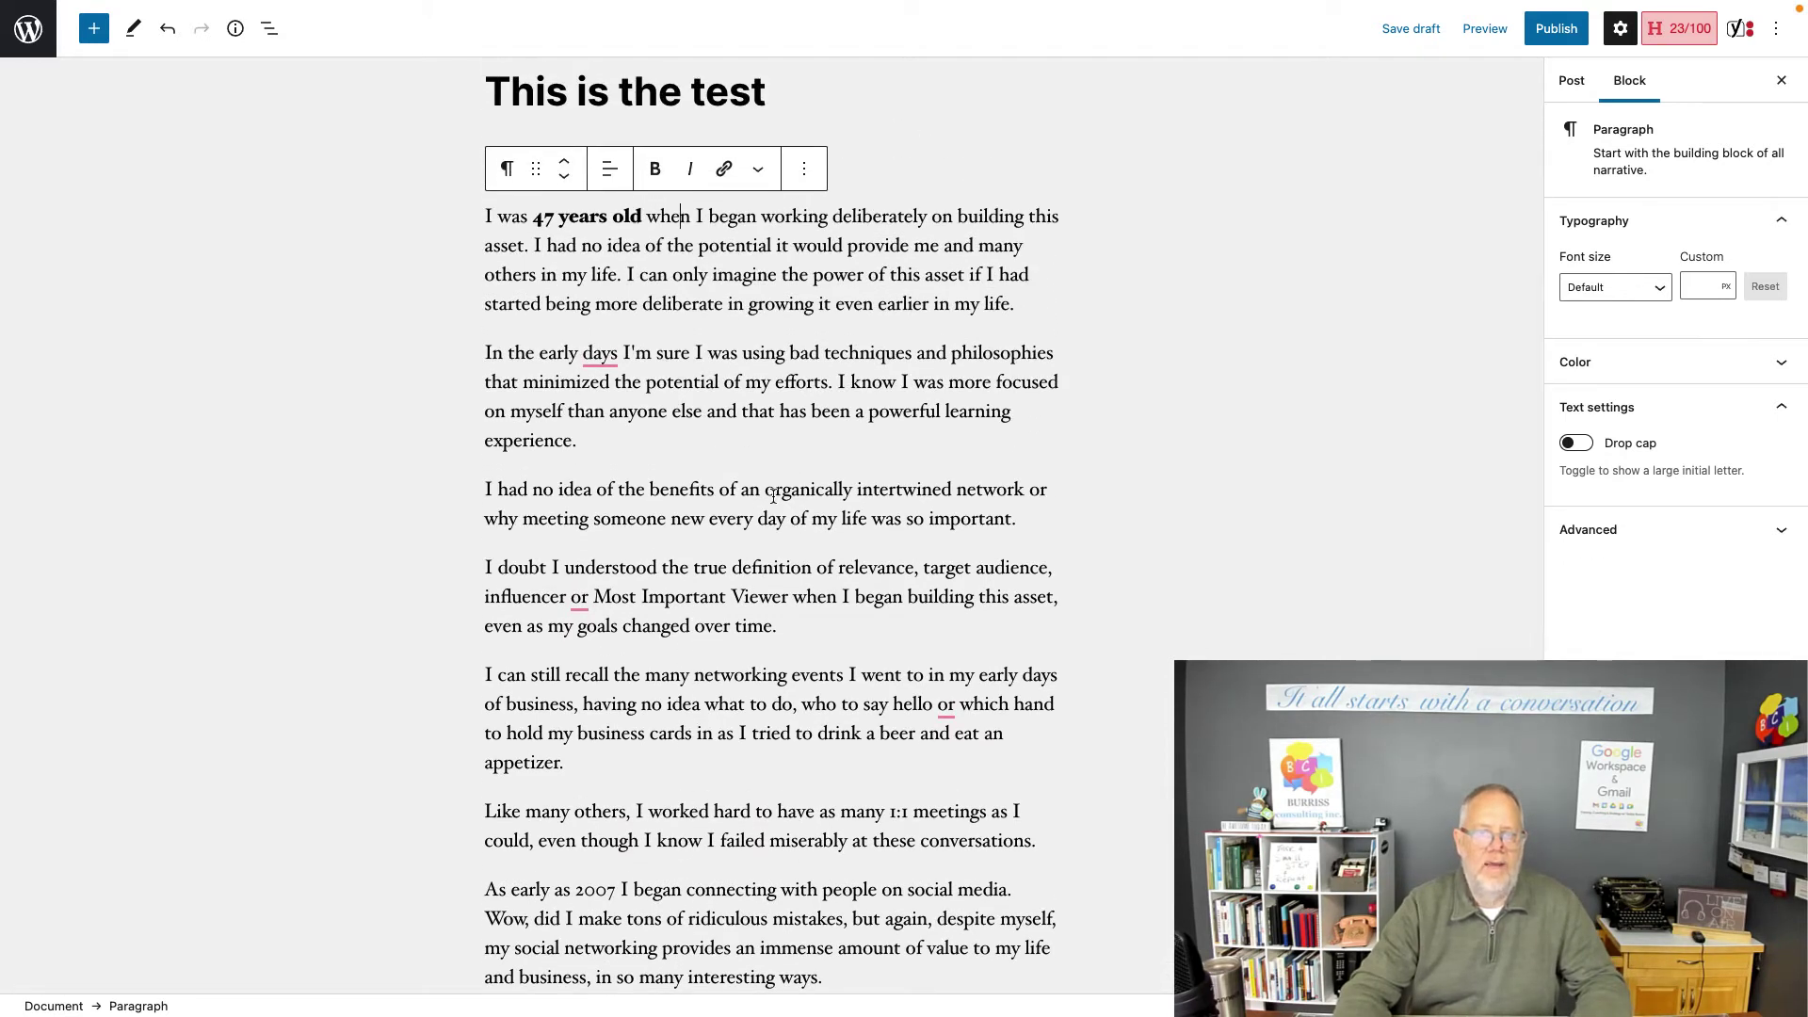
Select 'organically intertwined' and open, then close, the extra formatting options unchanged
{"action": "left_click", "coordinate": [773, 494]}
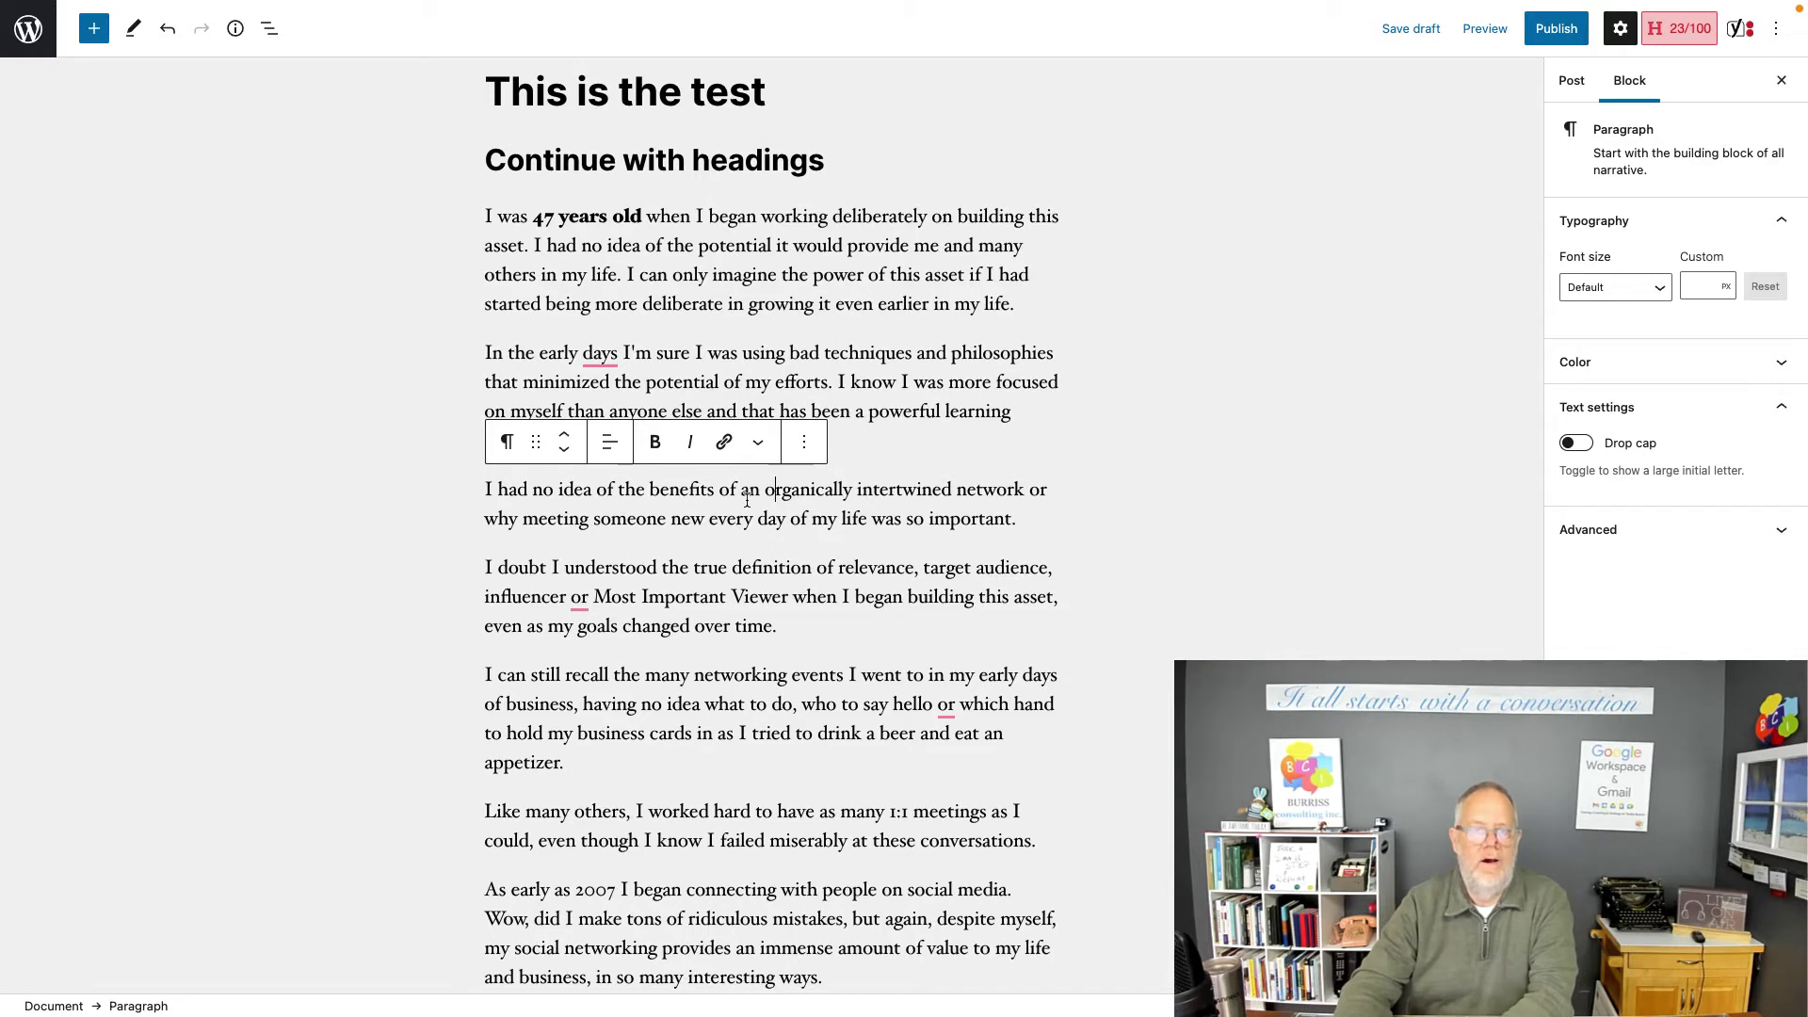
{"action": "left_click_drag", "start_coordinate": [765, 491], "coordinate": [956, 491]}
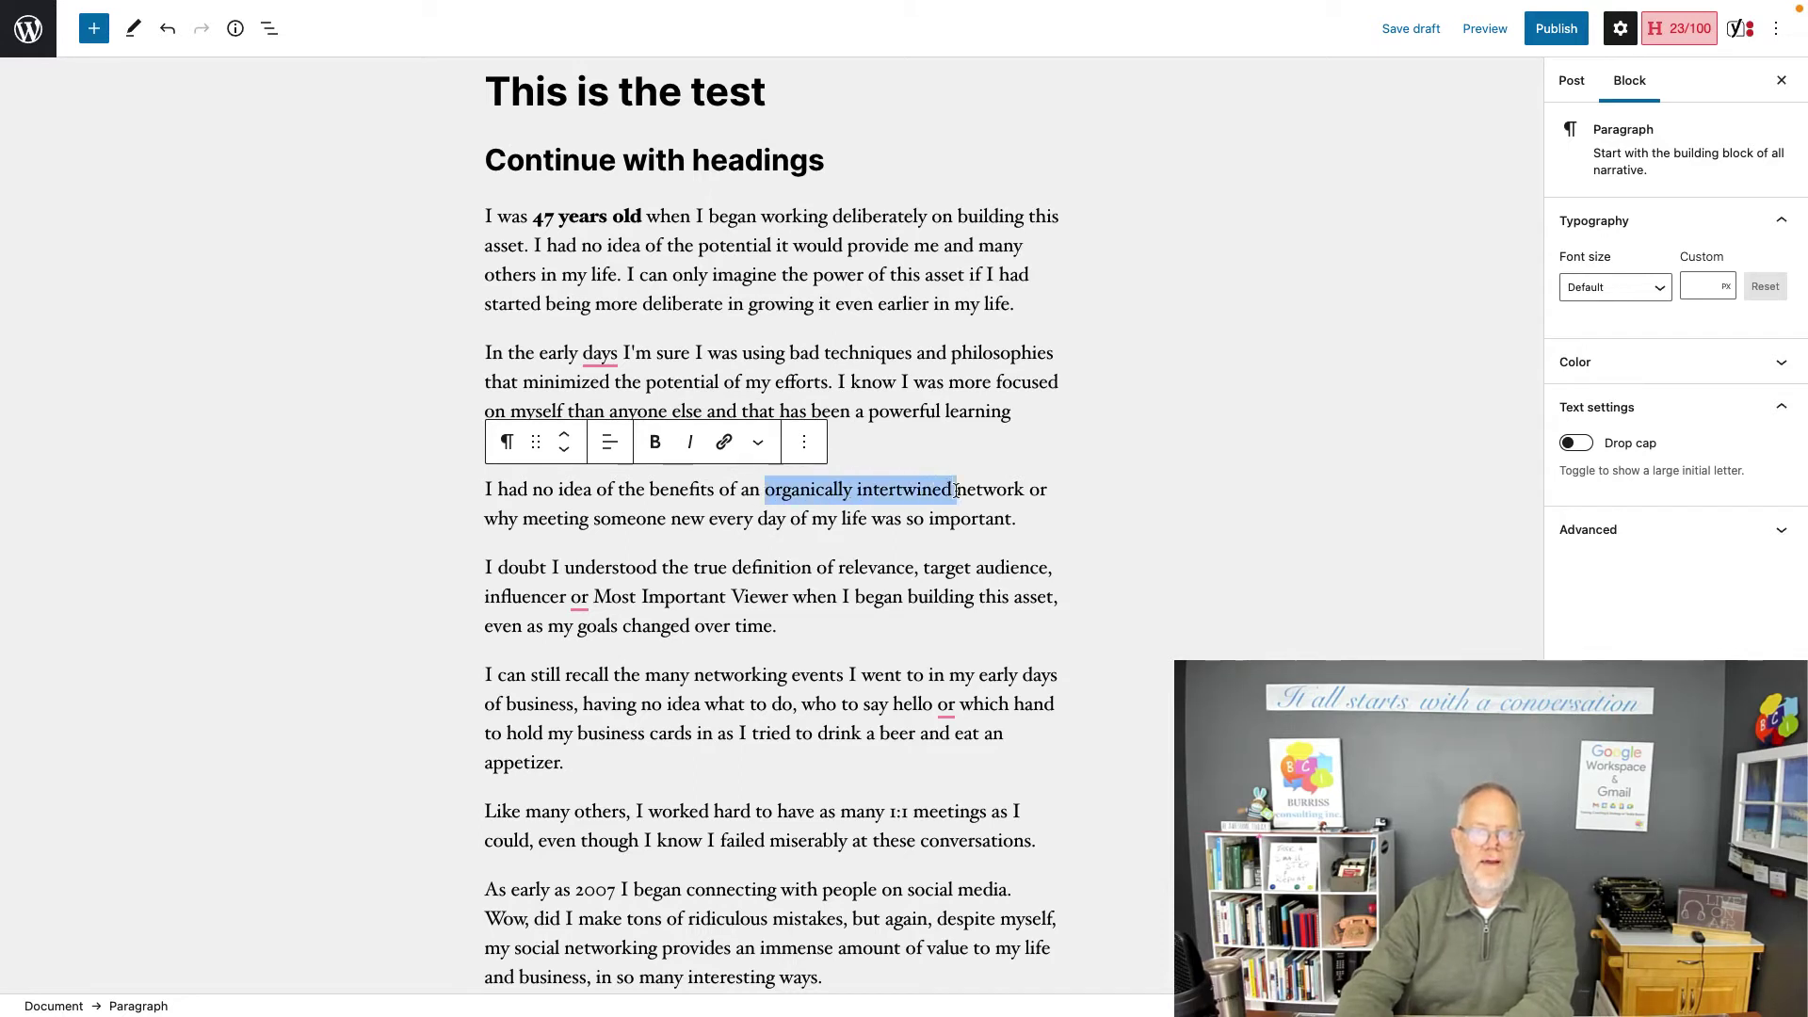
{"action": "left_click", "coordinate": [760, 444]}
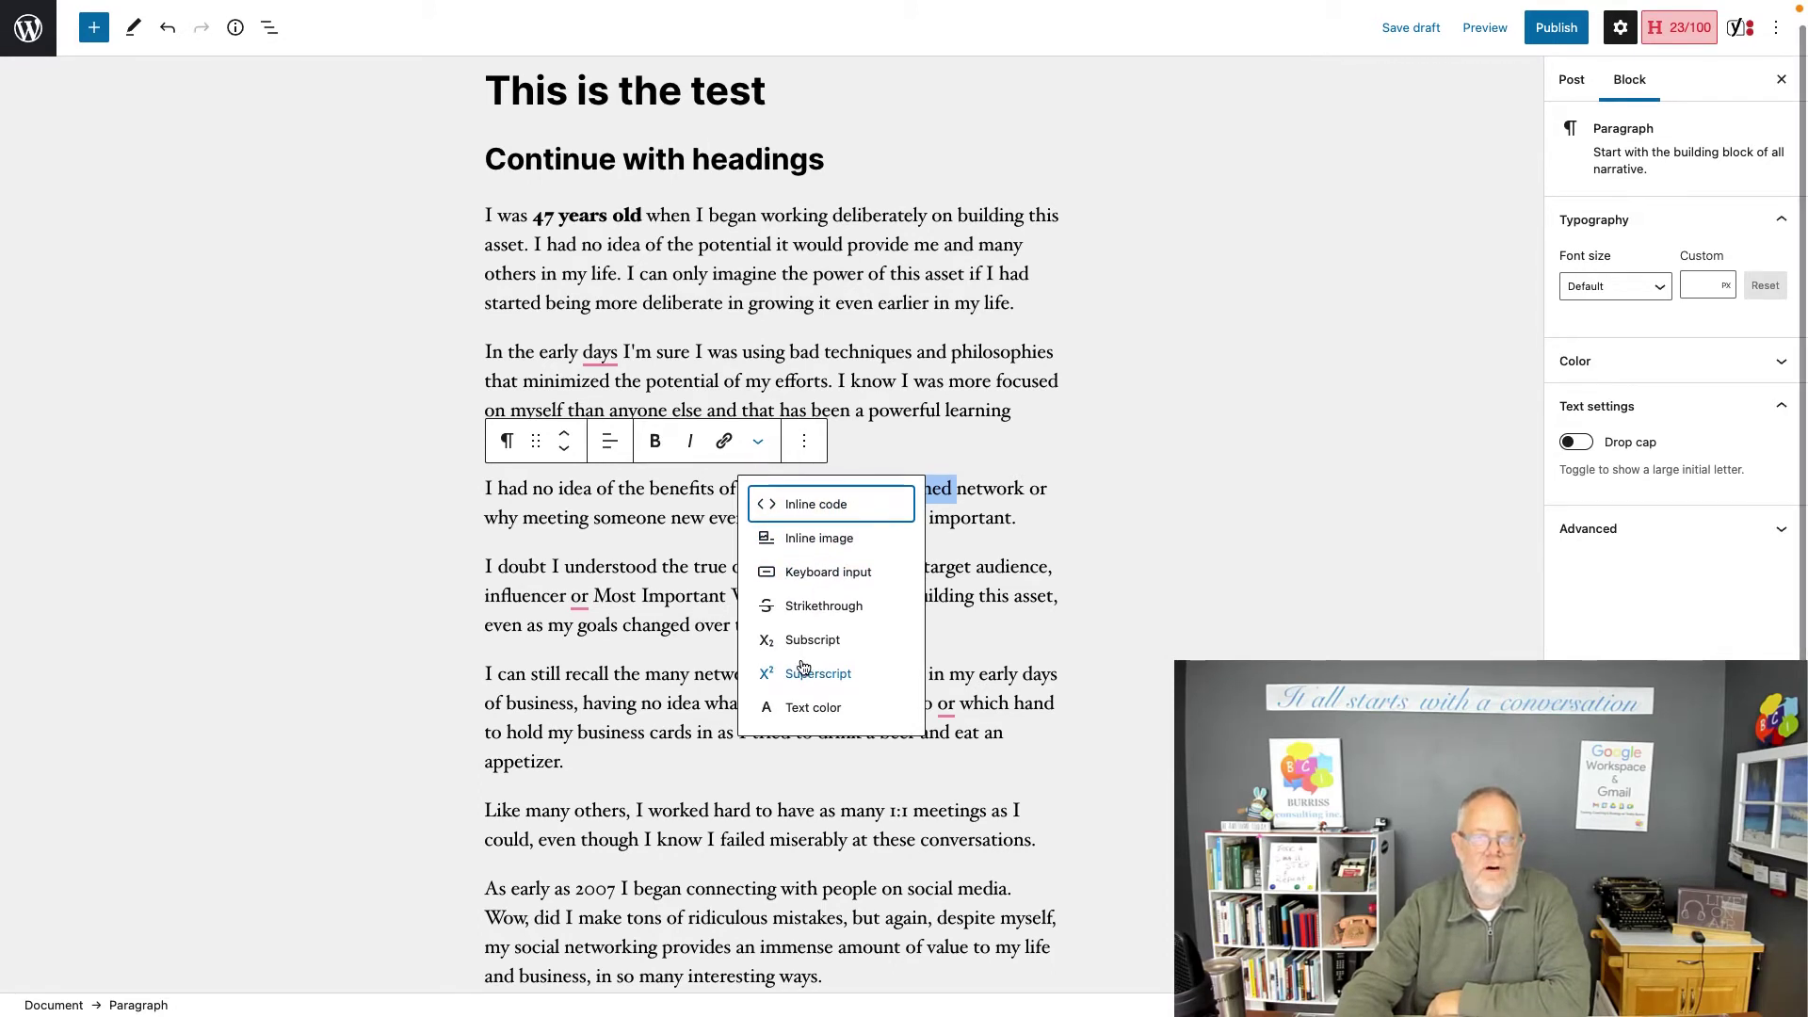
{"action": "left_click", "coordinate": [624, 511]}
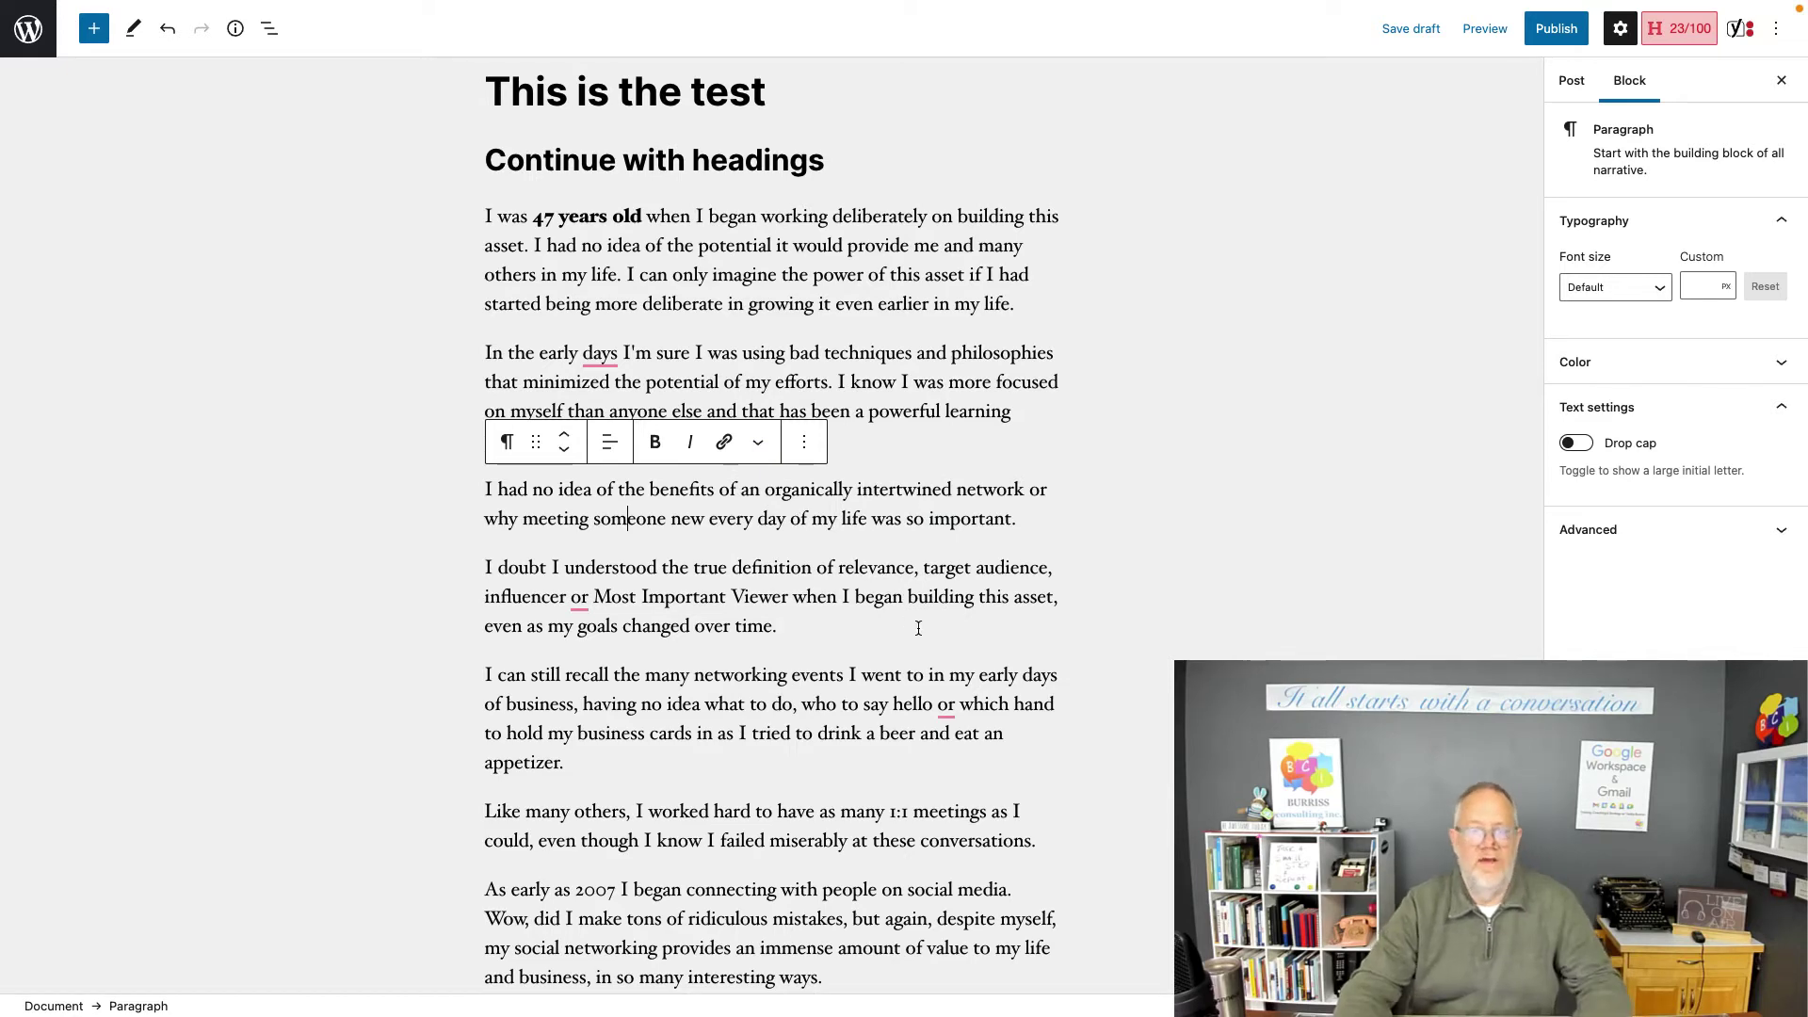
Accept Grammarly's suggestion to add a comma after 'careers' in the last paragraph
{"action": "scroll", "coordinate": [858, 622], "scroll_direction": "down", "scroll_amount": 6}
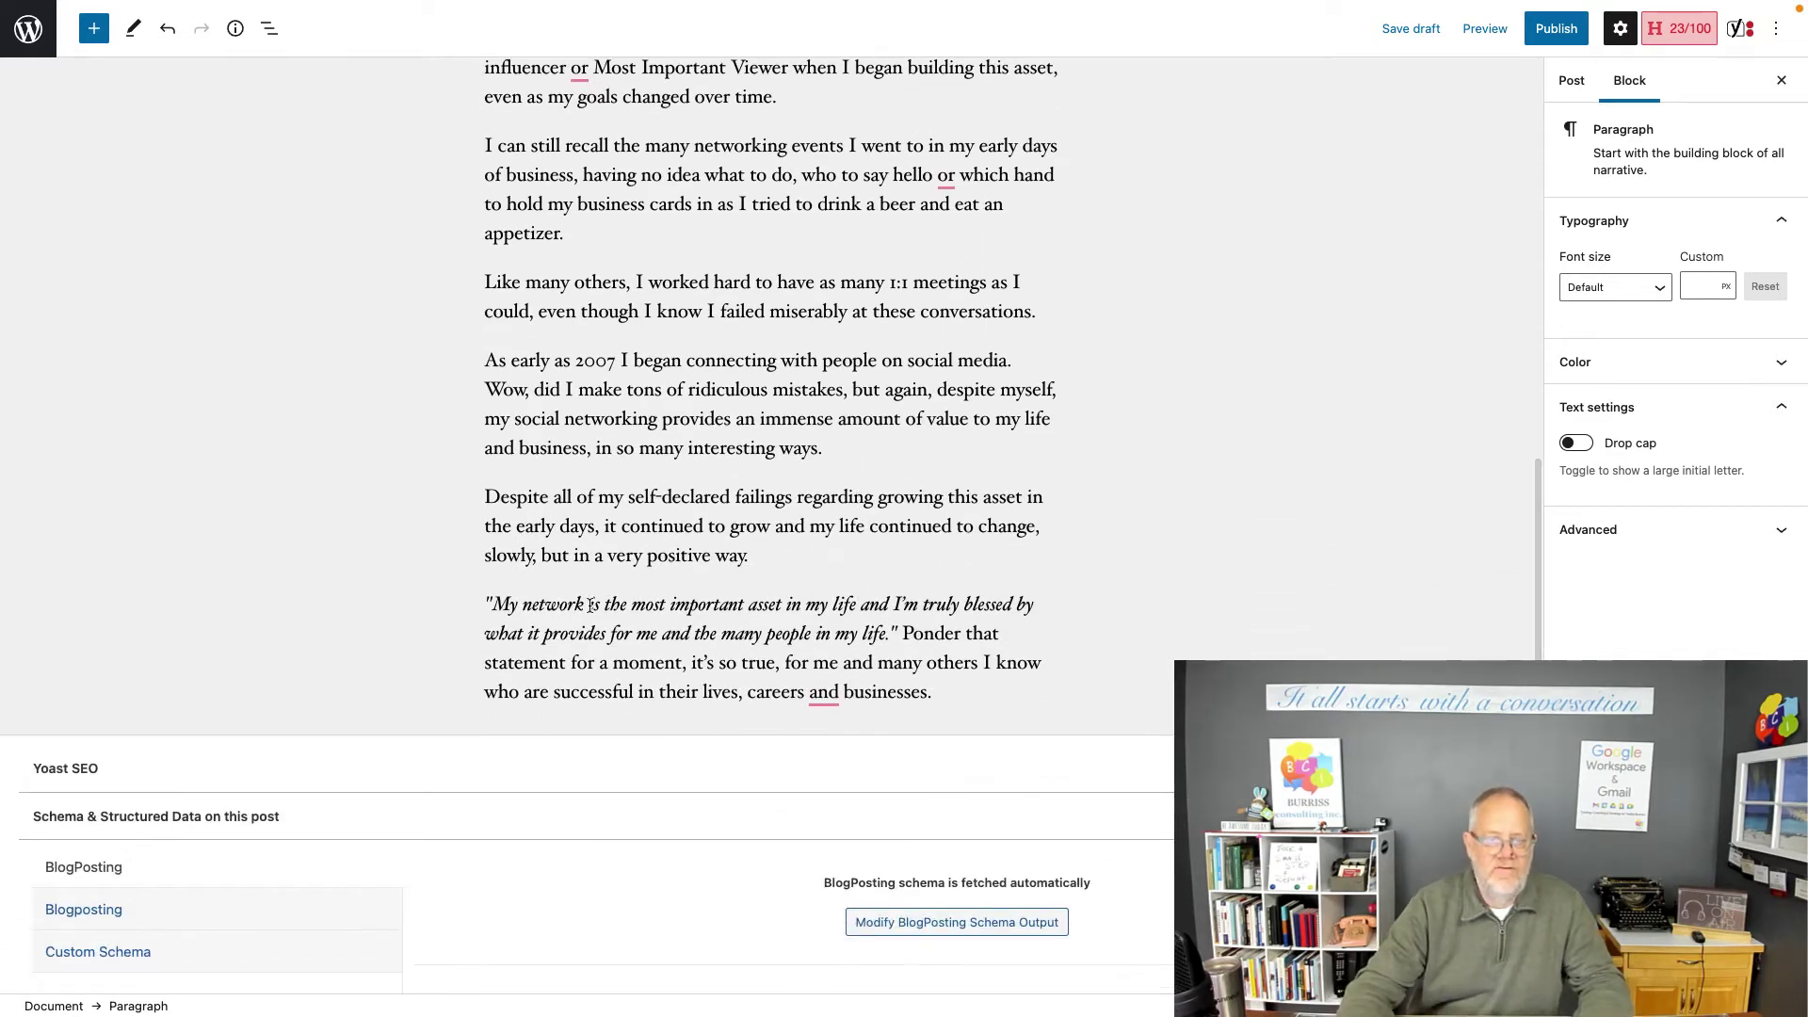
{"action": "left_click_drag", "start_coordinate": [897, 633], "coordinate": [822, 607]}
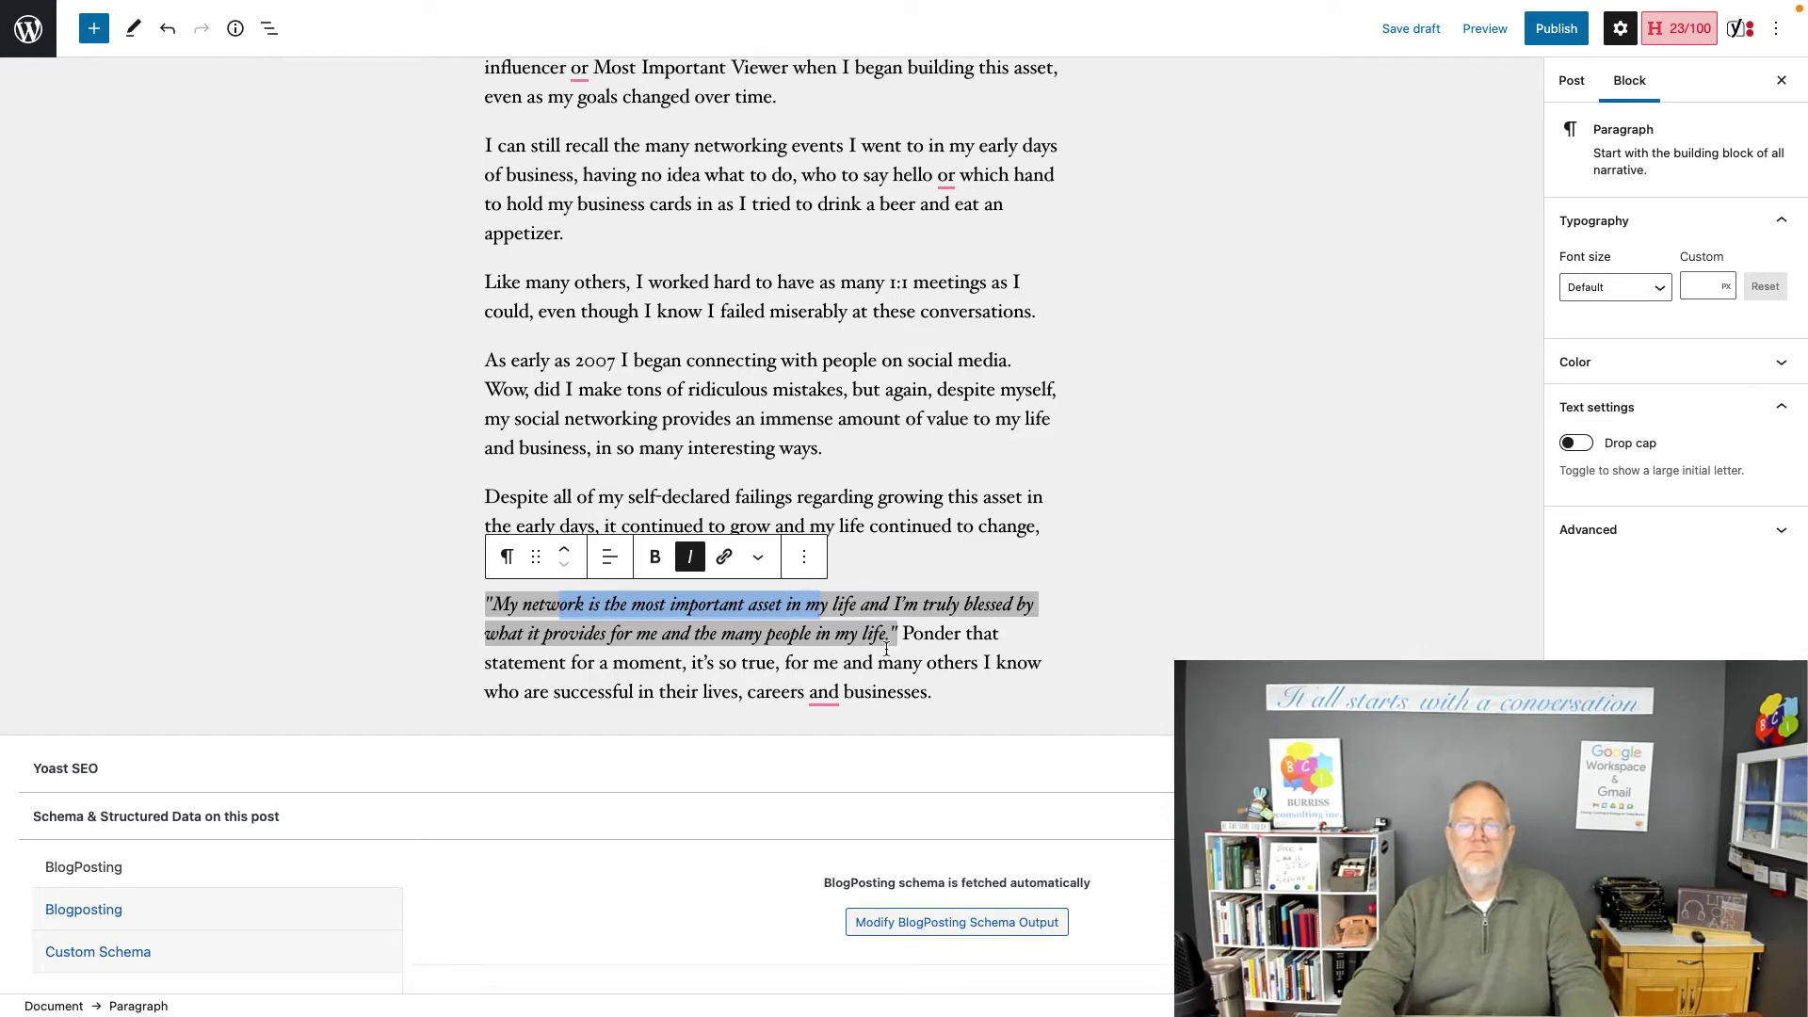
{"action": "mouse_move", "coordinate": [824, 697]}
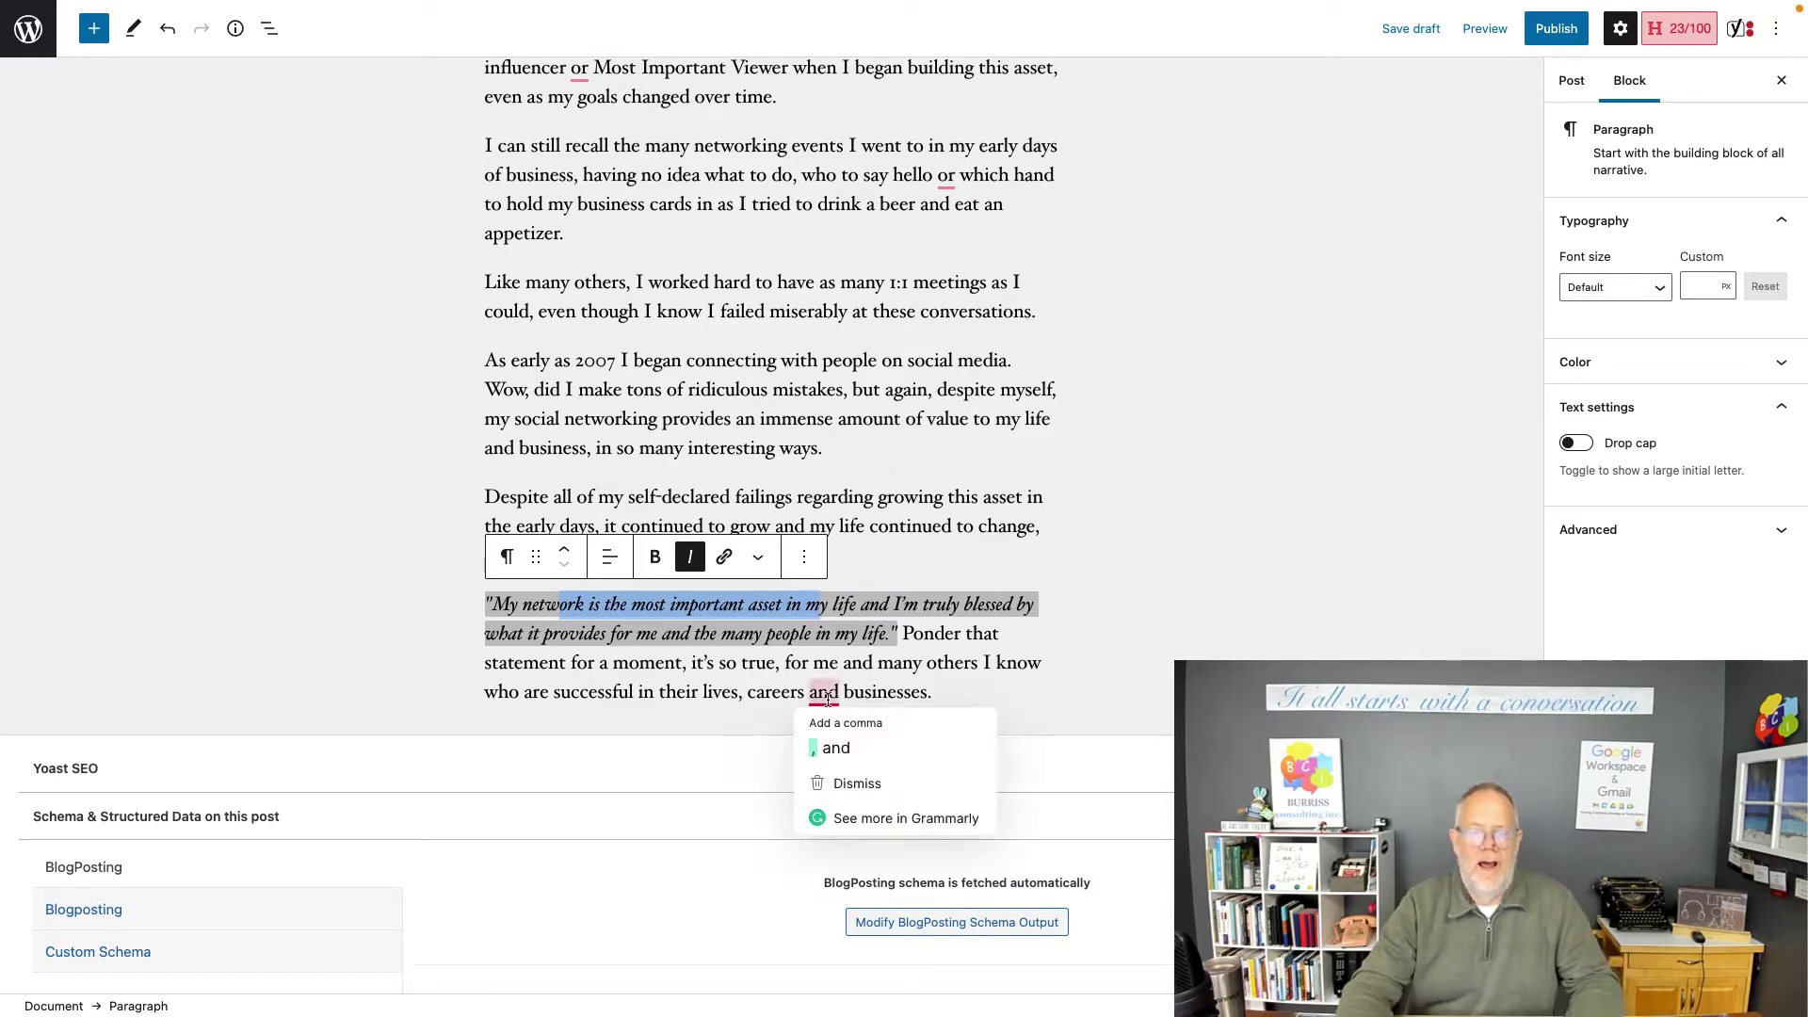
{"action": "left_click", "coordinate": [830, 752]}
{"action": "scroll", "coordinate": [890, 405], "scroll_direction": "up", "scroll_amount": 2}
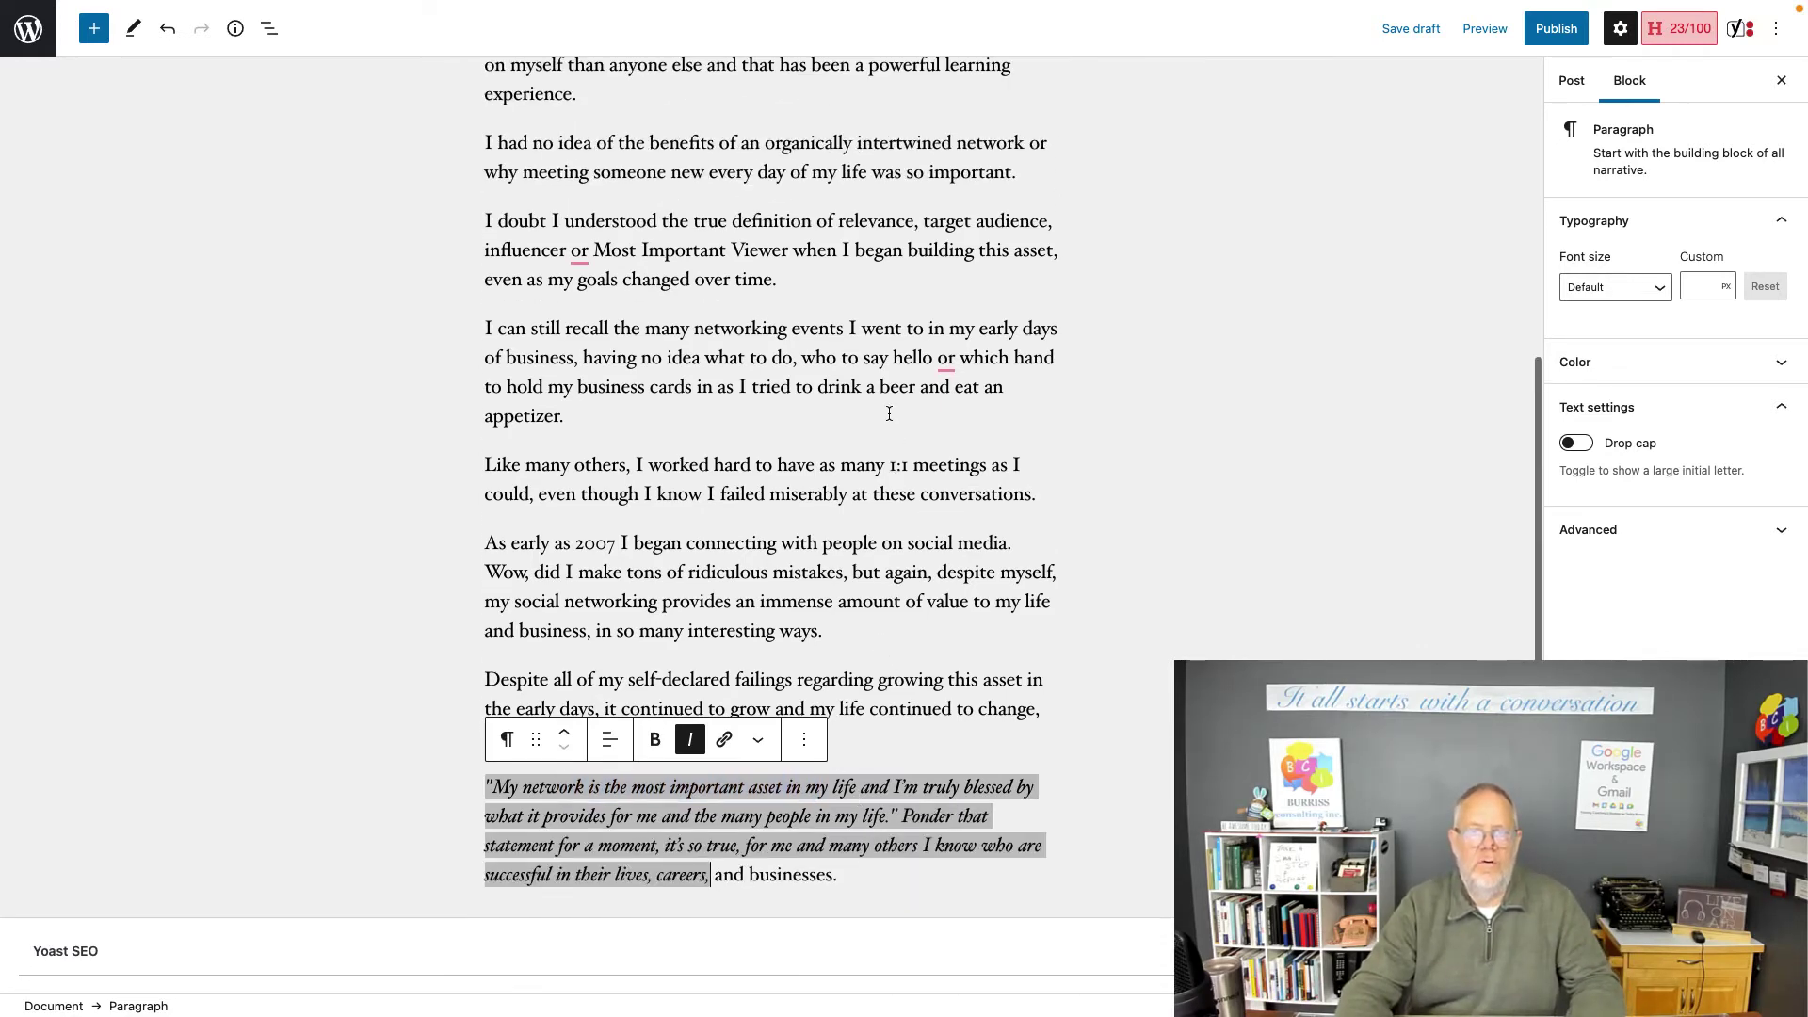
{"action": "left_click", "coordinate": [890, 403]}
{"action": "scroll", "coordinate": [890, 403], "scroll_direction": "up", "scroll_amount": 5}
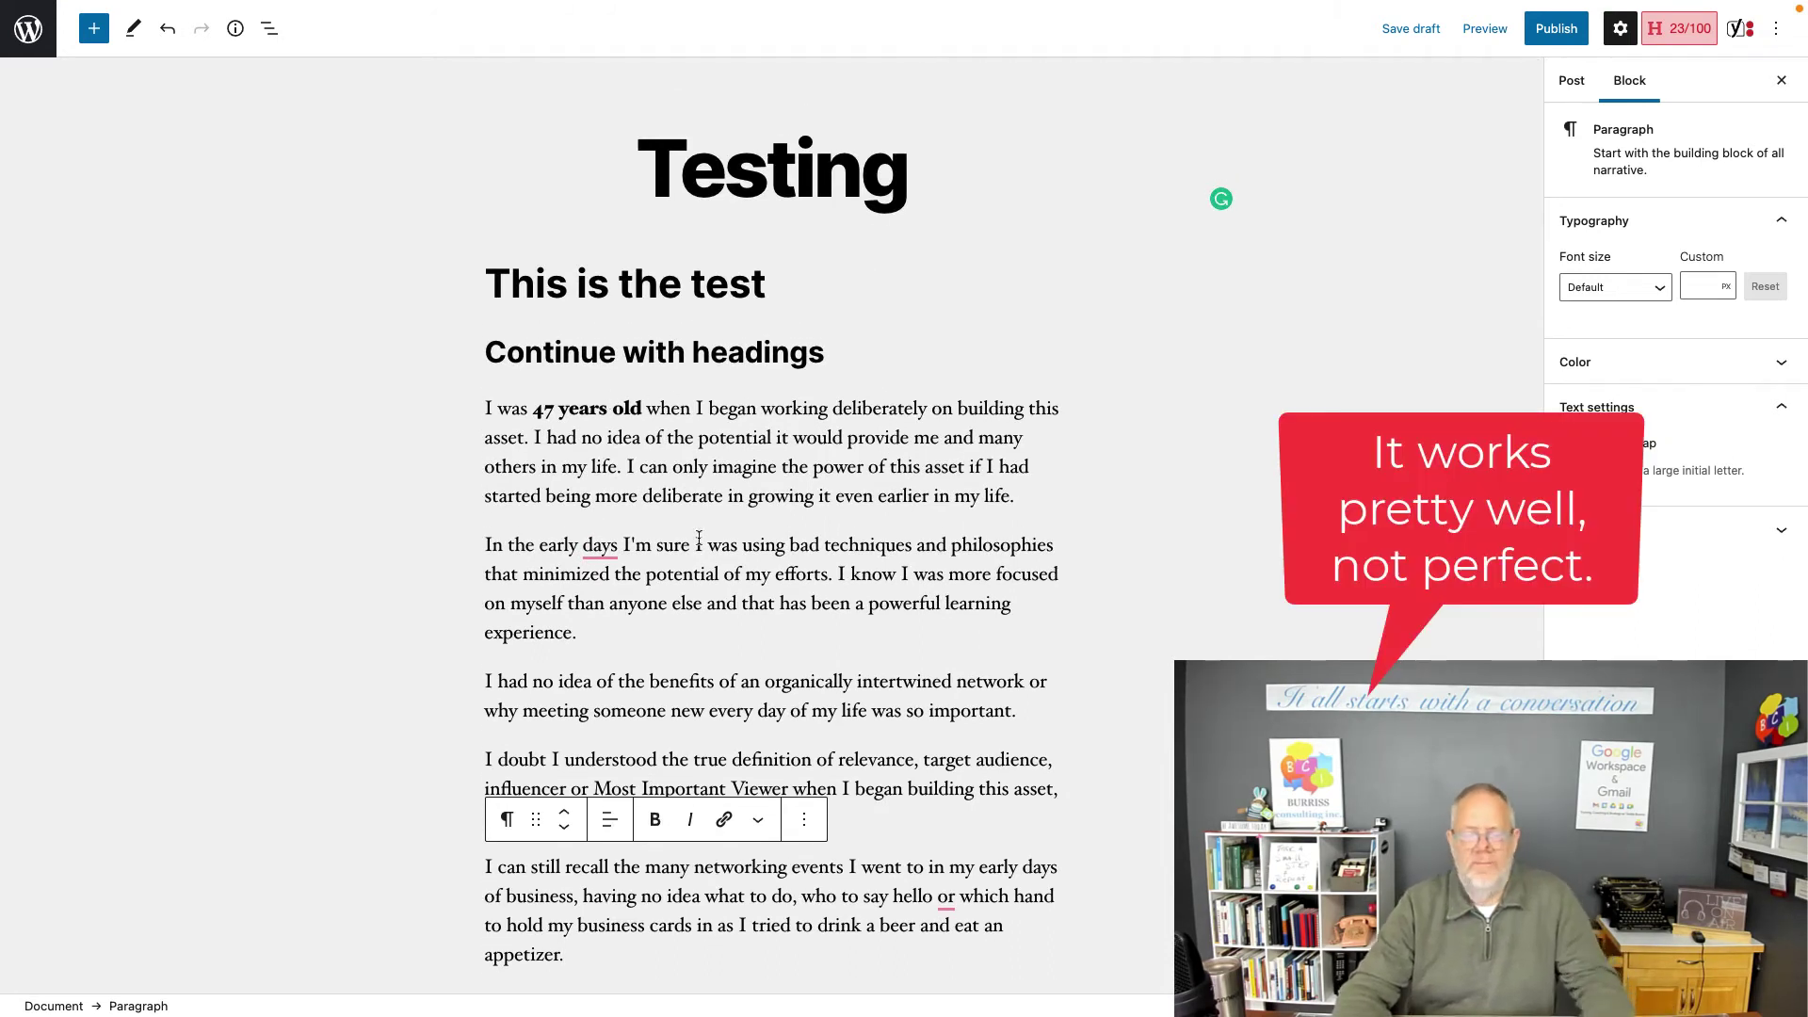
Review the pasted text in the first and second body paragraphs
{"action": "left_click", "coordinate": [714, 443]}
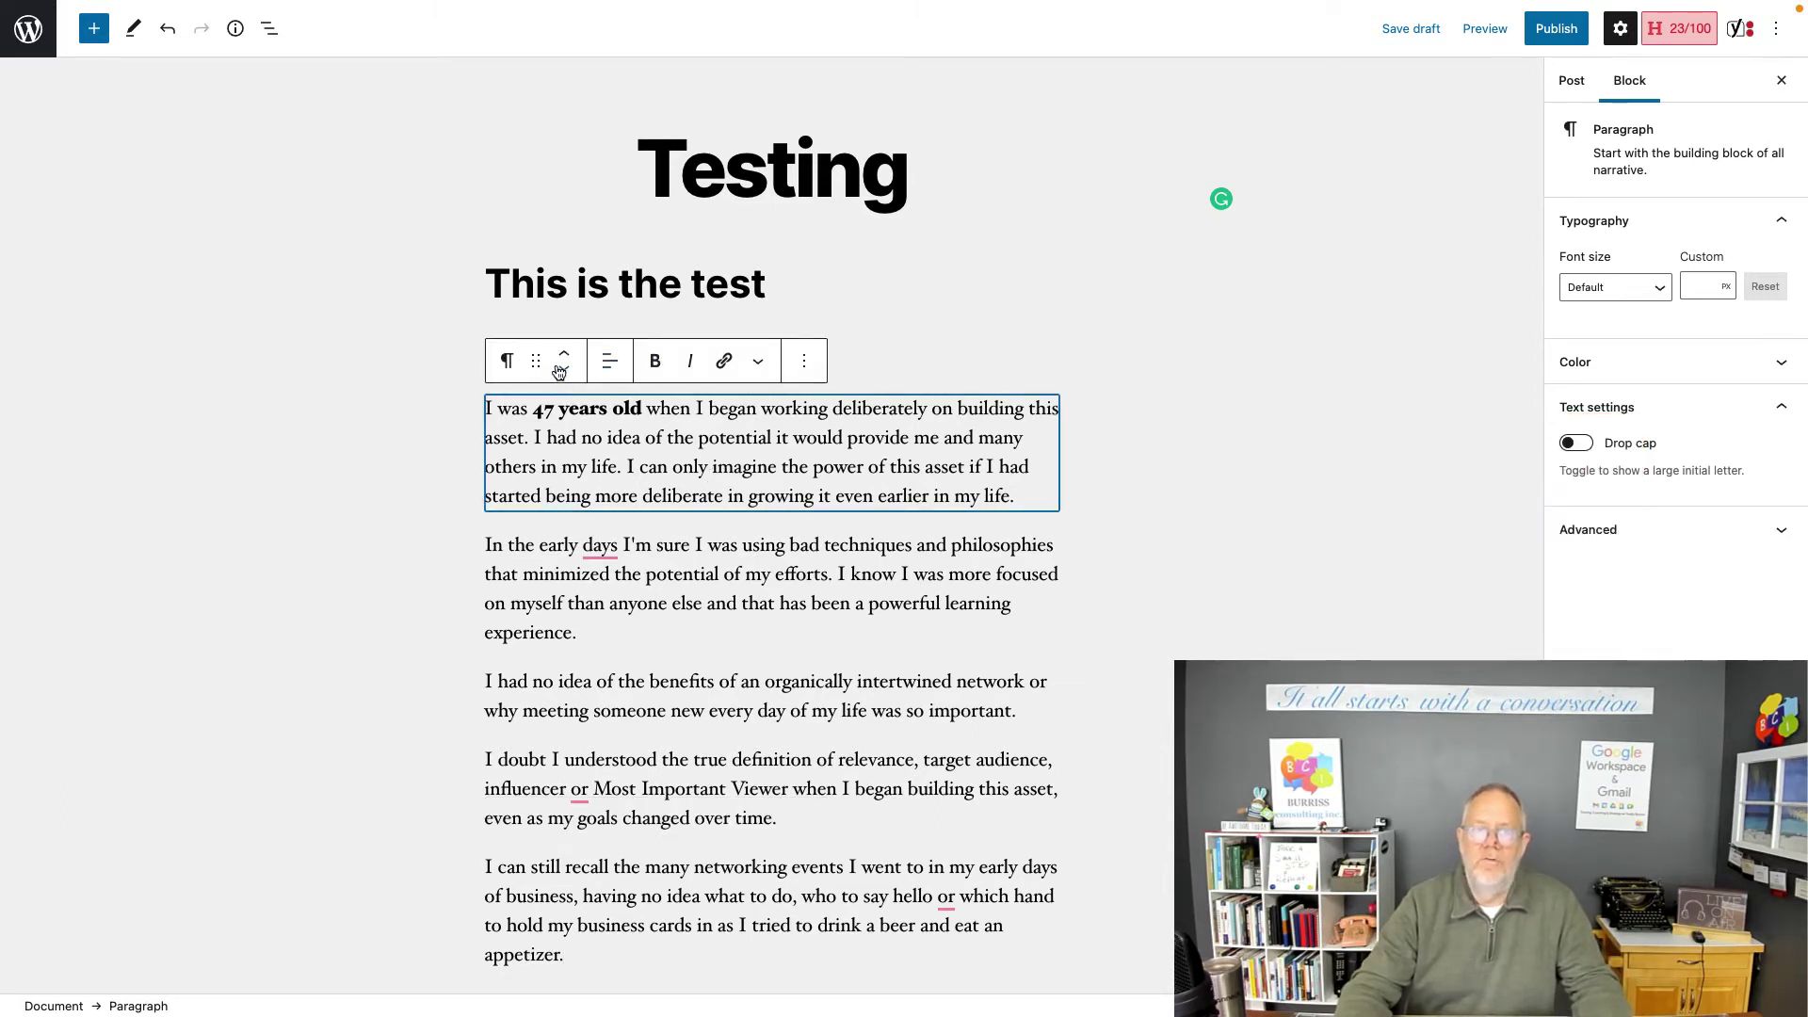
{"action": "left_click", "coordinate": [675, 546]}
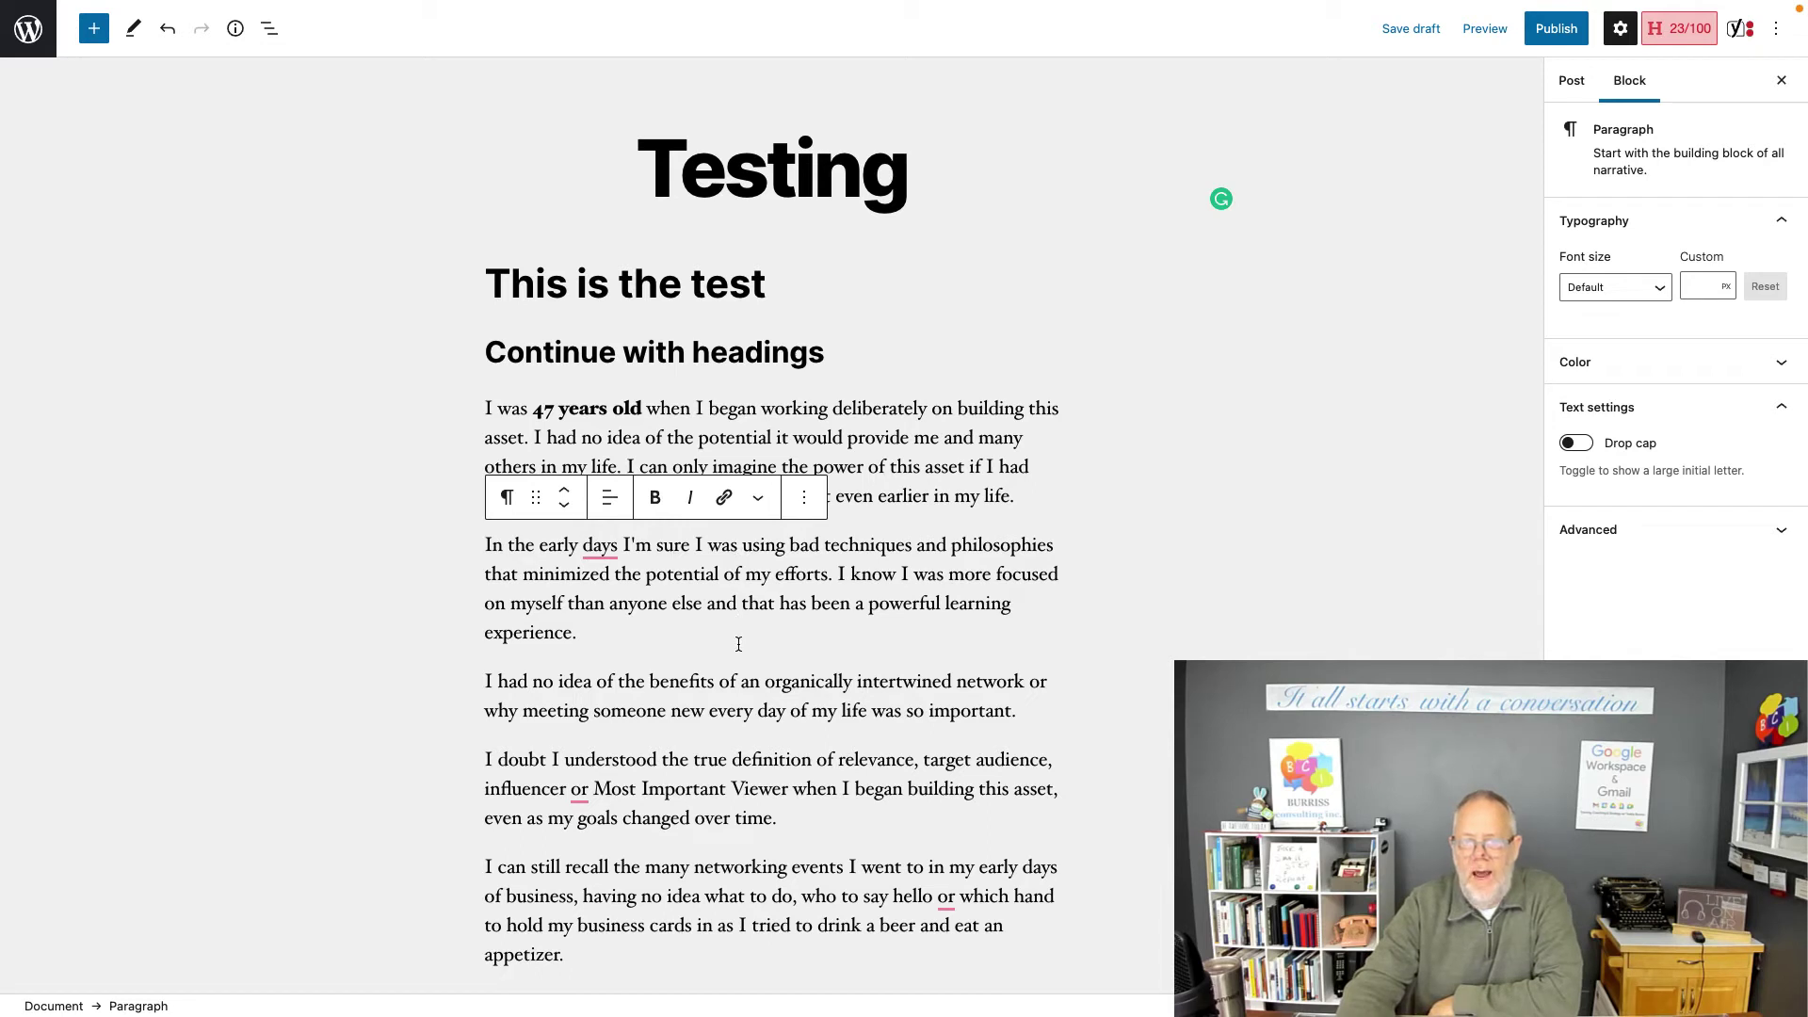
{"action": "mouse_move", "coordinate": [737, 648]}
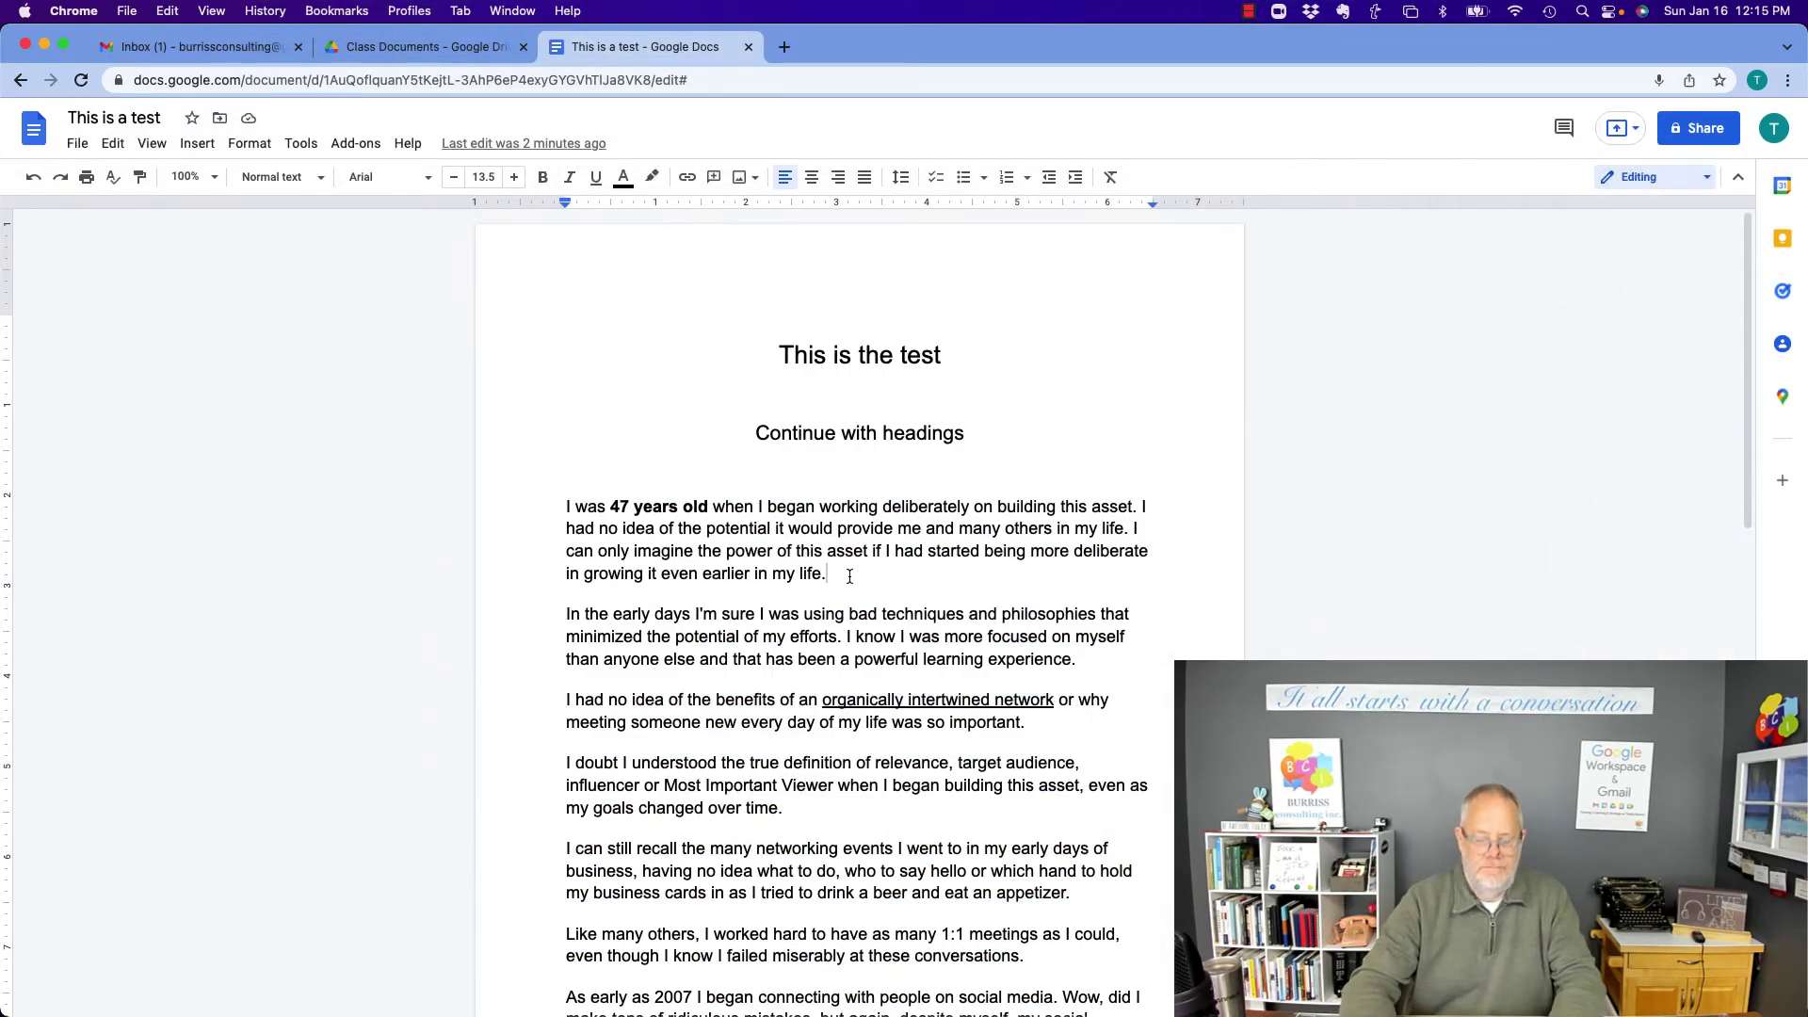
Insert a white cat photo from a web search for 'cats' below the first paragraph, shrunk small
{"action": "key", "text": "Return"}
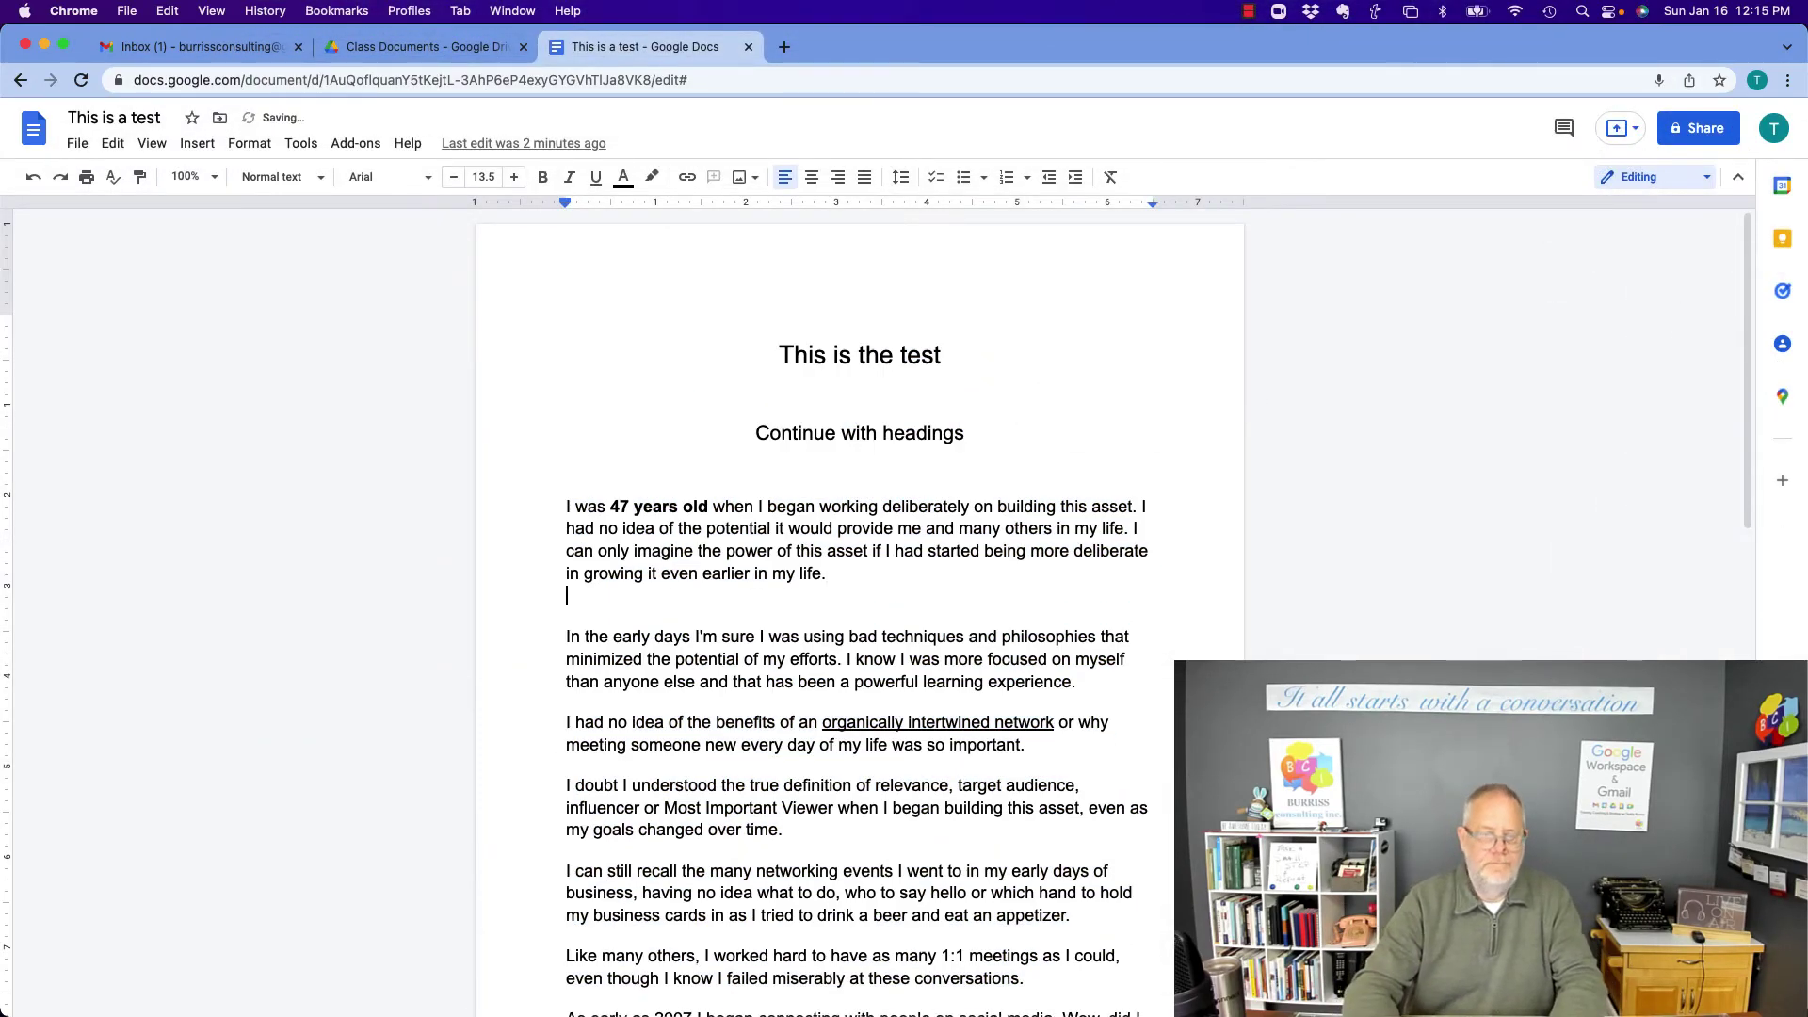
{"action": "key", "text": "Return"}
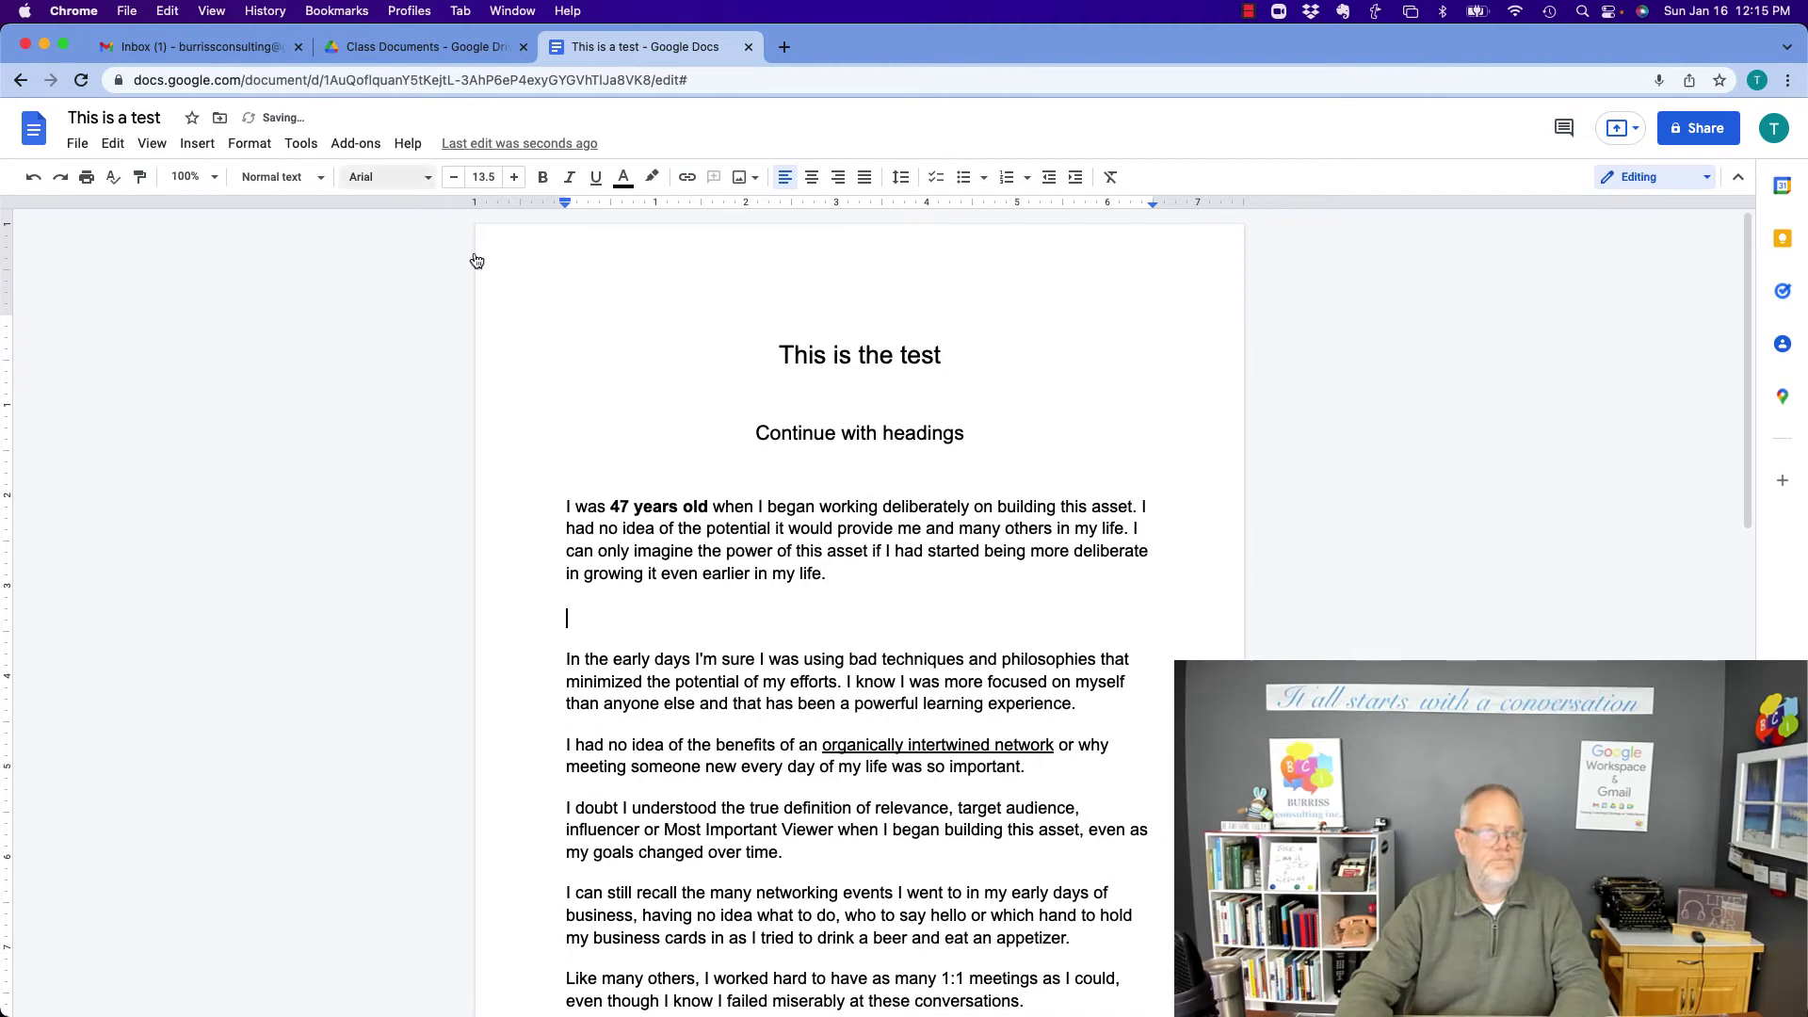
{"action": "left_click", "coordinate": [194, 144]}
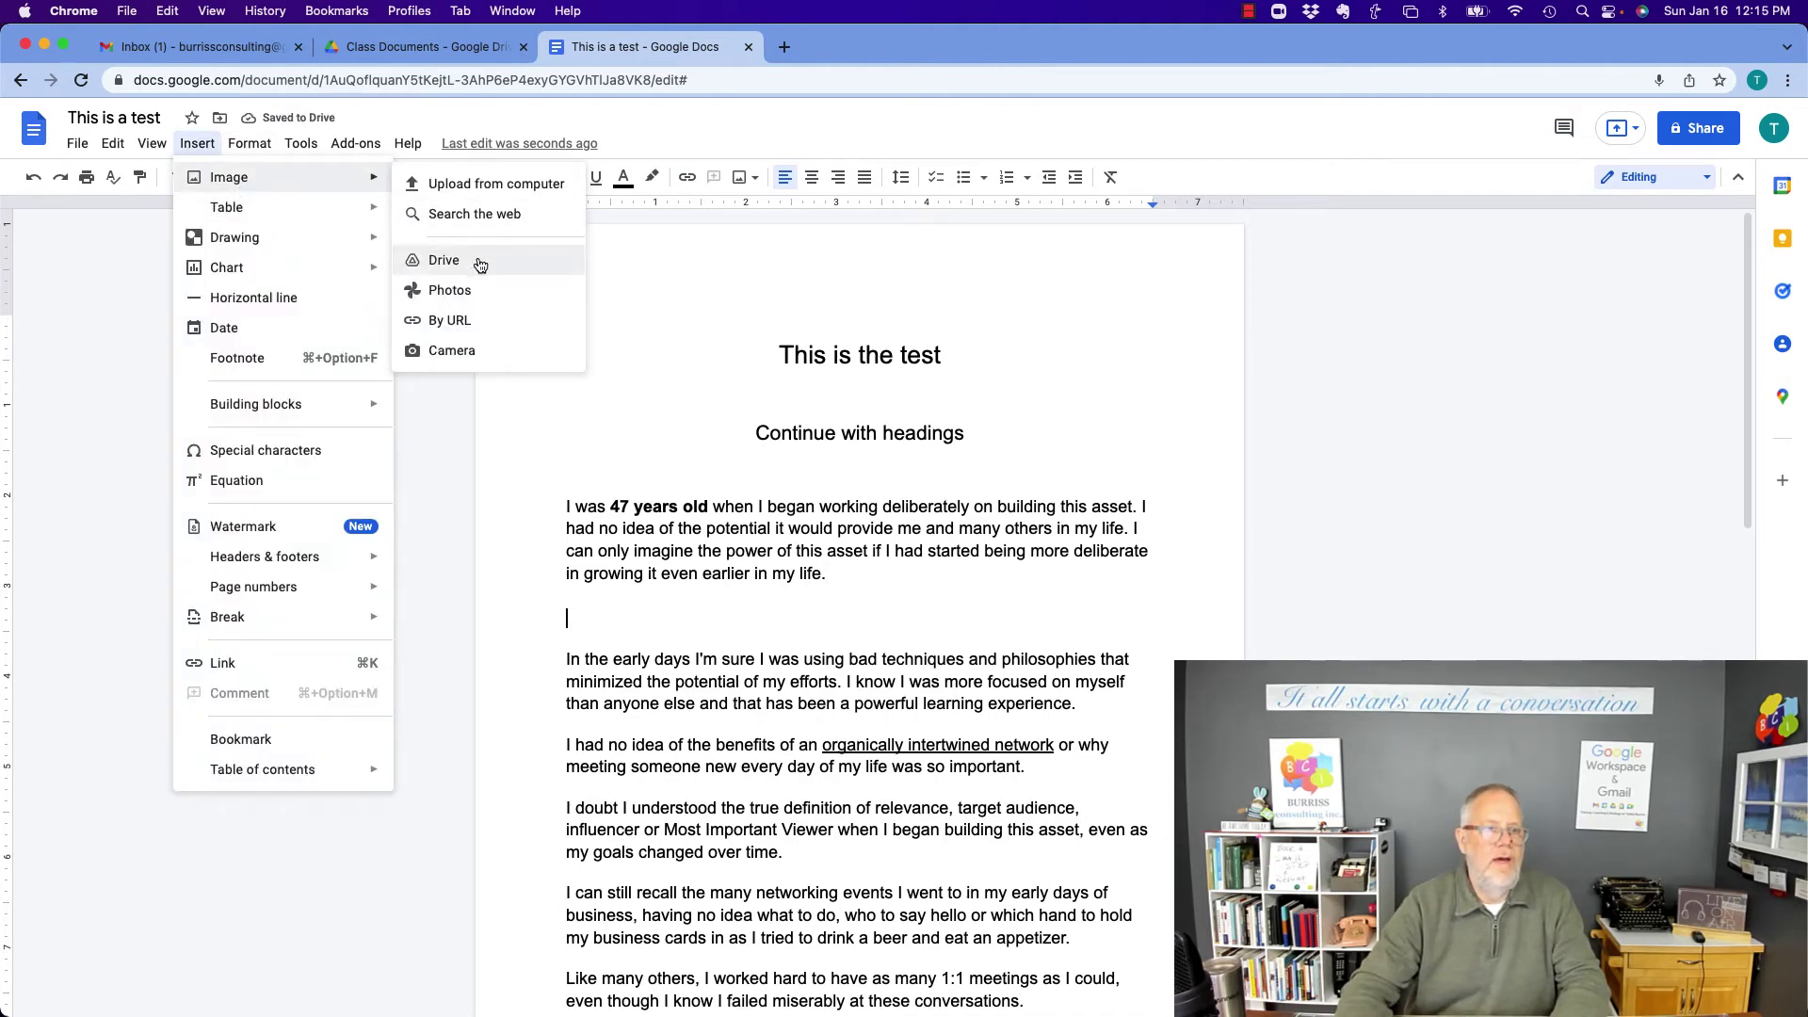
{"action": "left_click", "coordinate": [491, 216]}
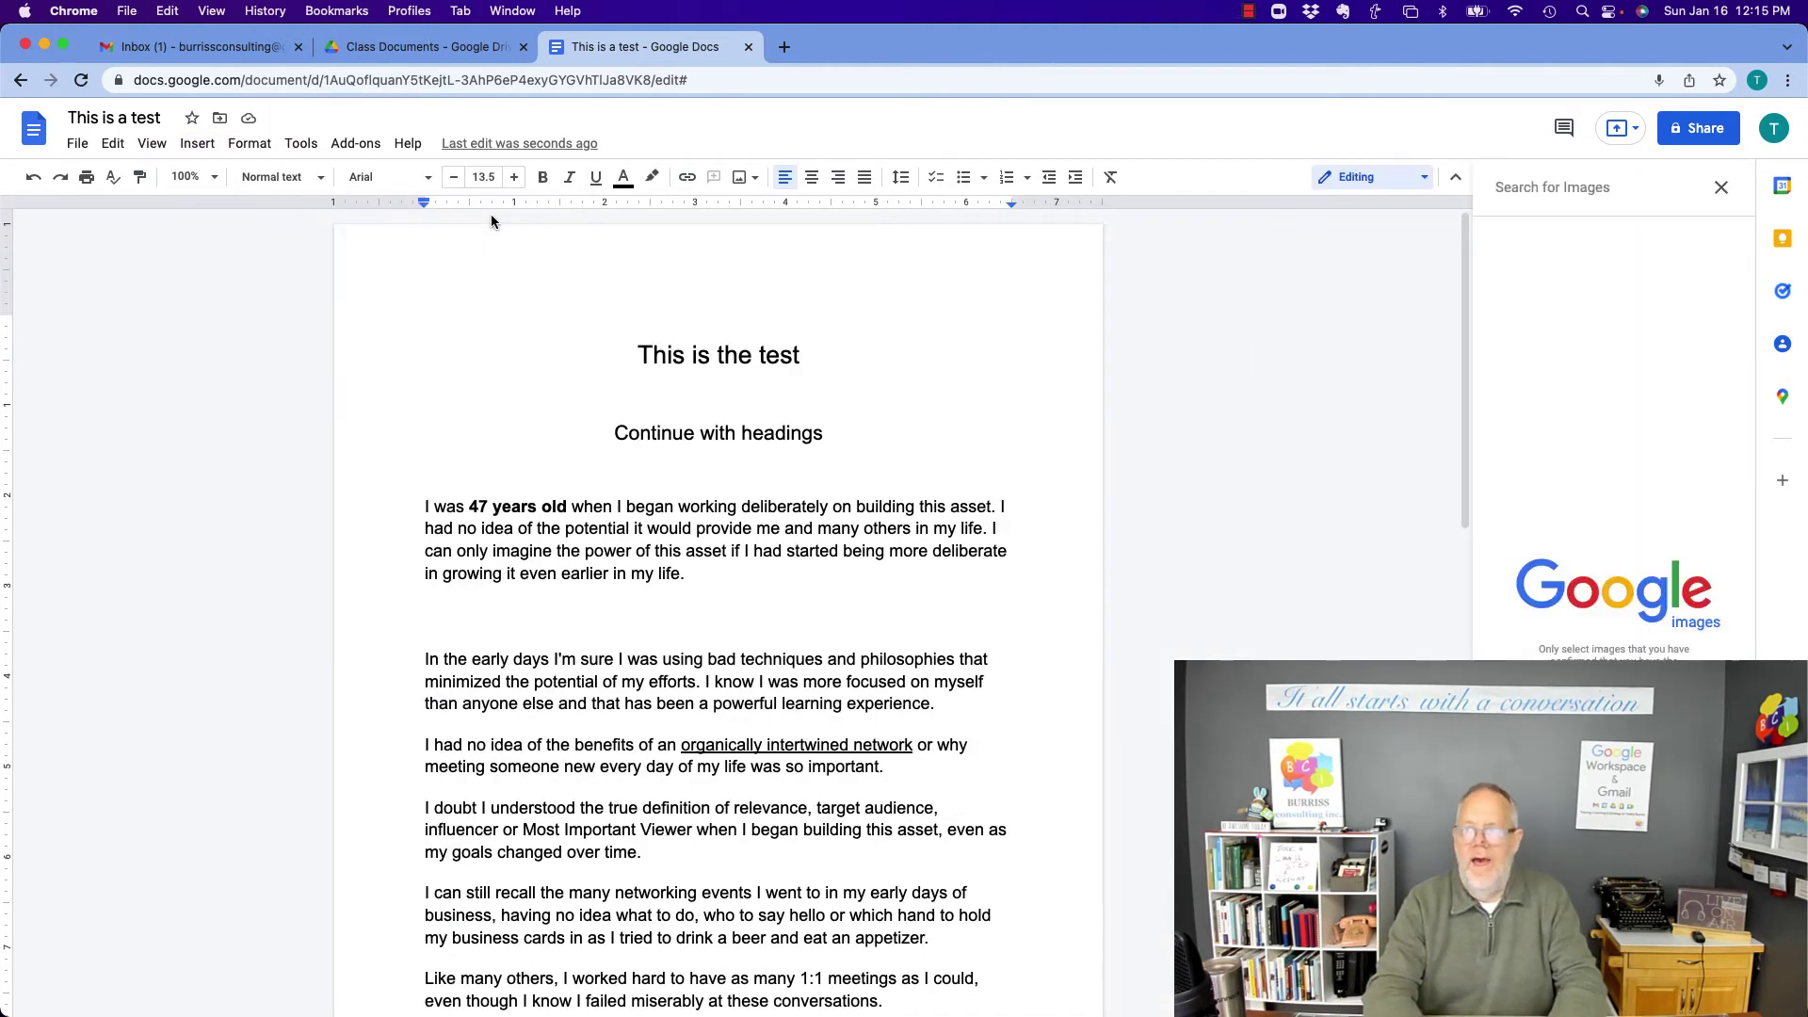
{"action": "type", "text": "cats"}
{"action": "key", "text": "Return"}
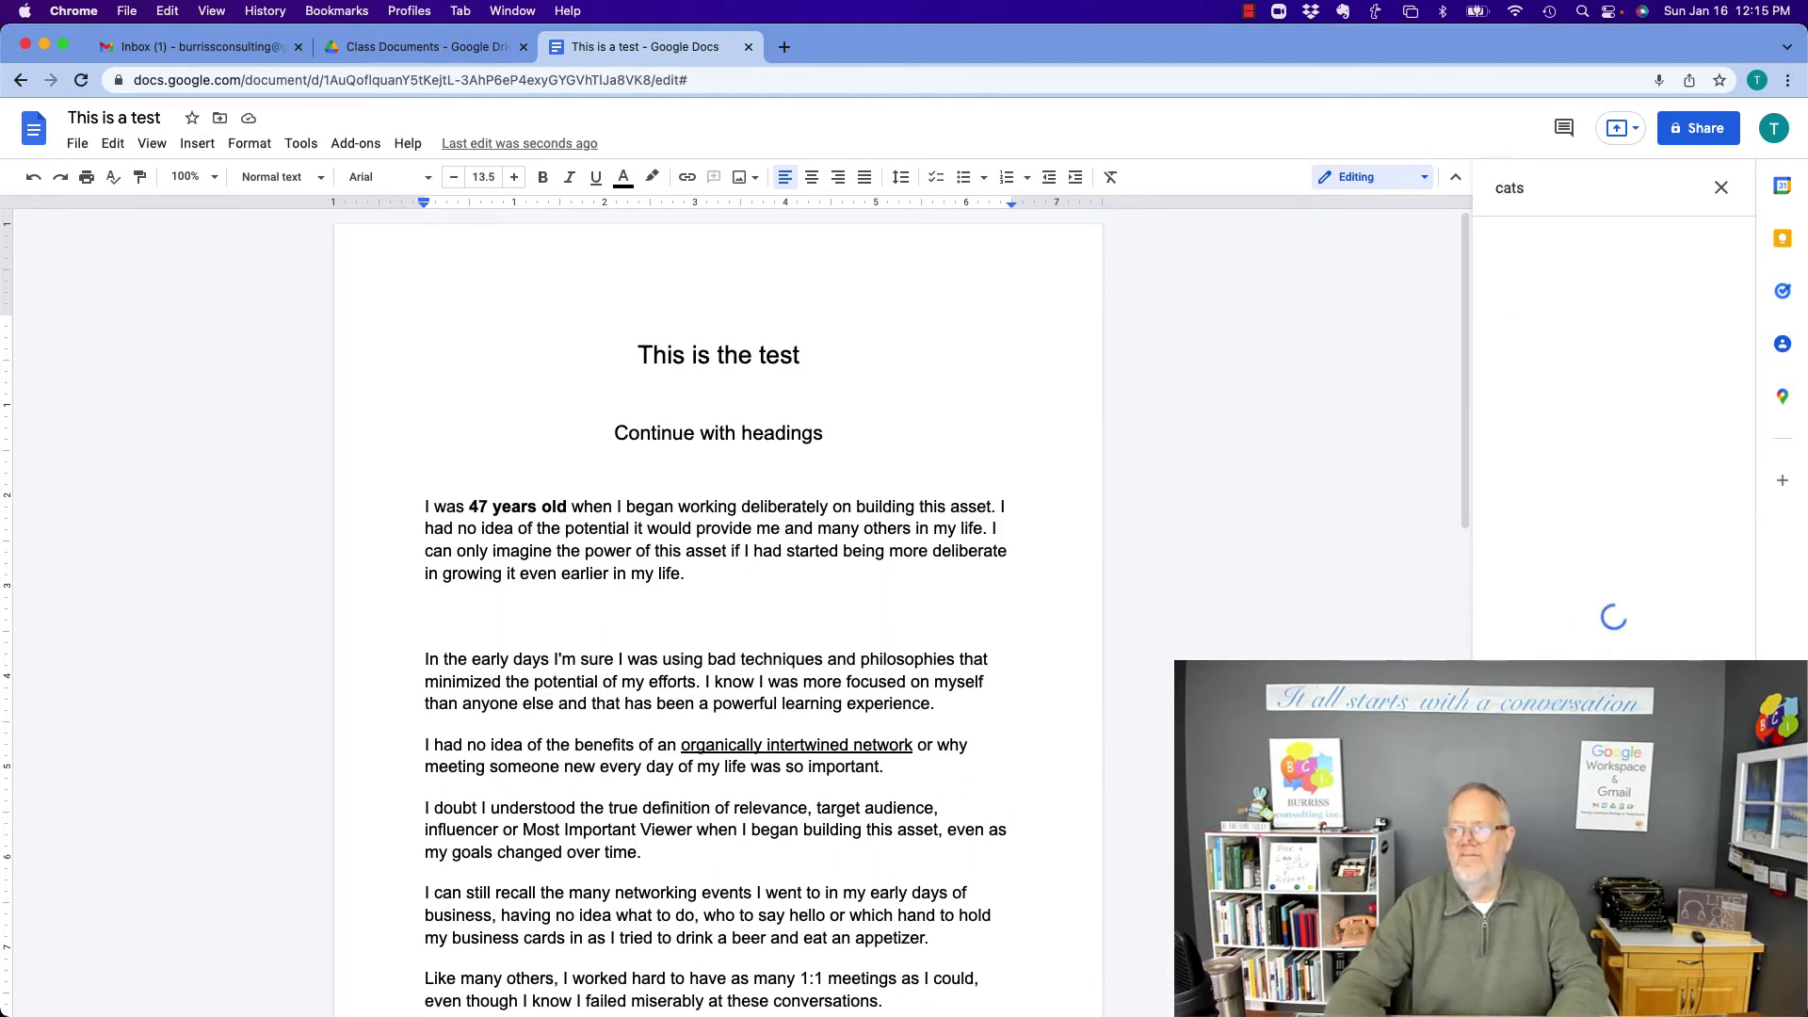
{"action": "left_click_drag", "start_coordinate": [1698, 290], "coordinate": [613, 631]}
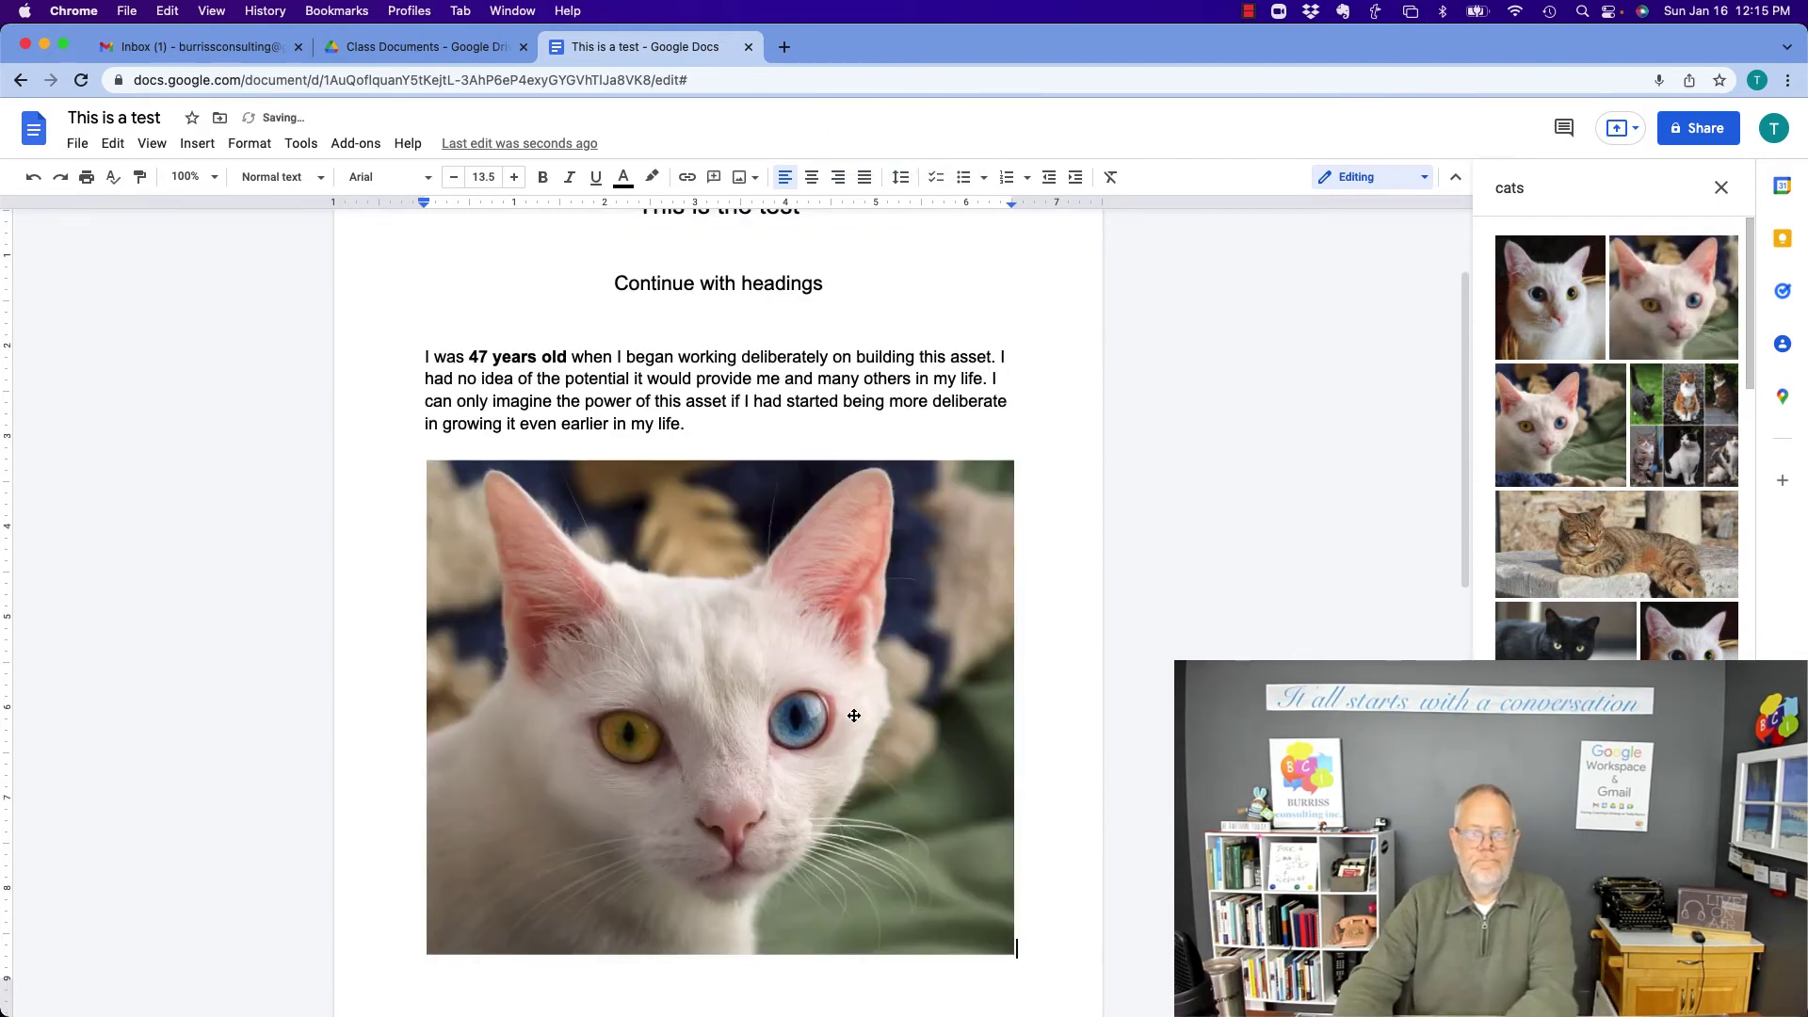
{"action": "left_click_drag", "start_coordinate": [1014, 955], "coordinate": [670, 665]}
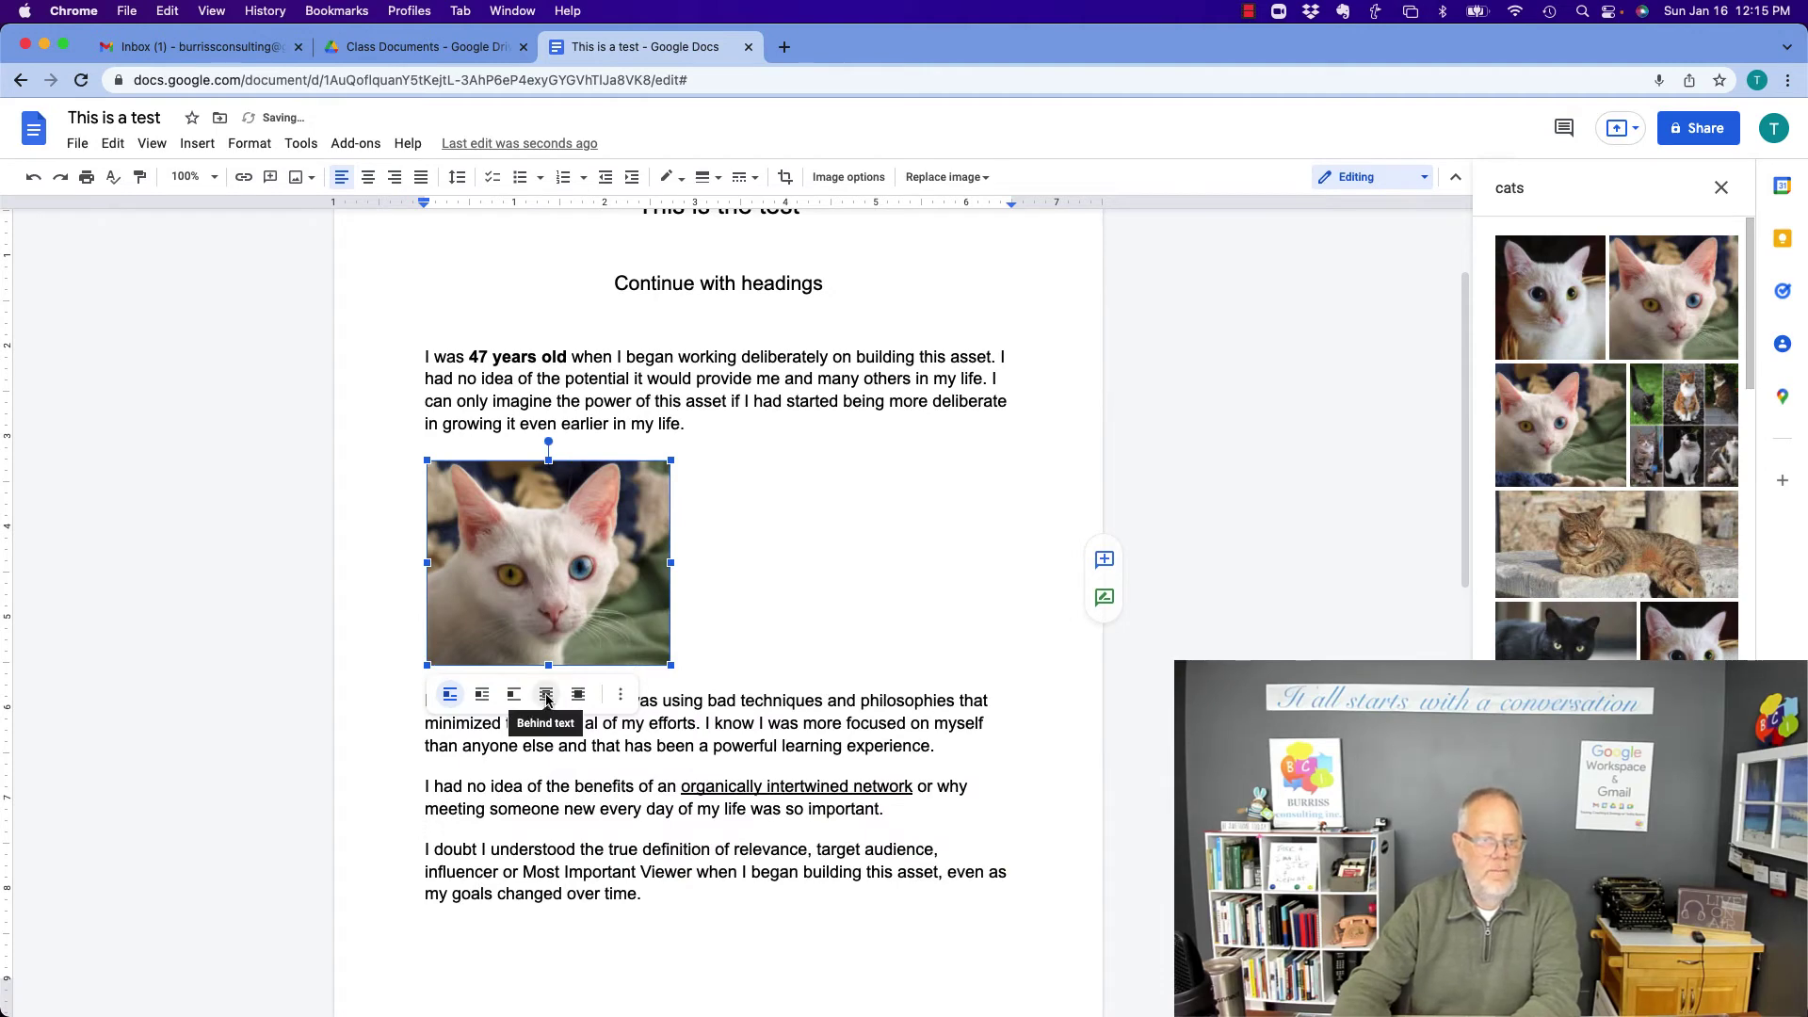
{"action": "left_click", "coordinate": [369, 177]}
{"action": "left_click", "coordinate": [654, 355]}
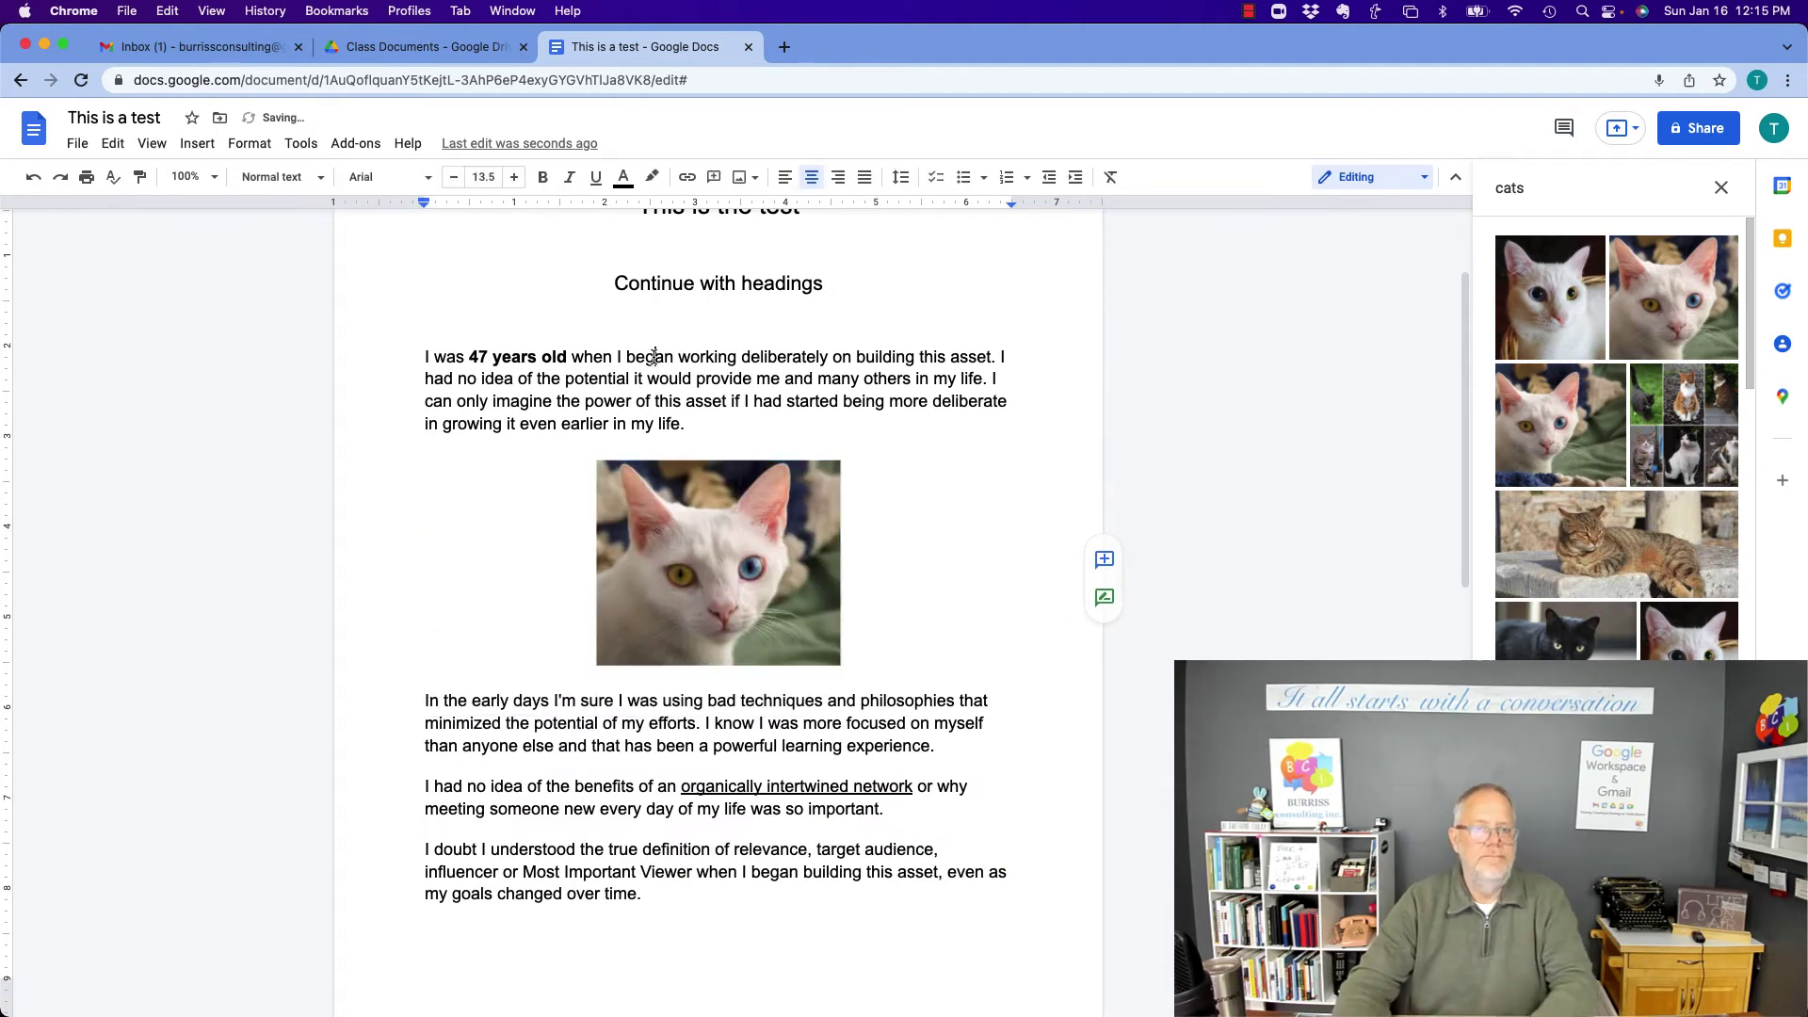
{"action": "left_click", "coordinate": [712, 581]}
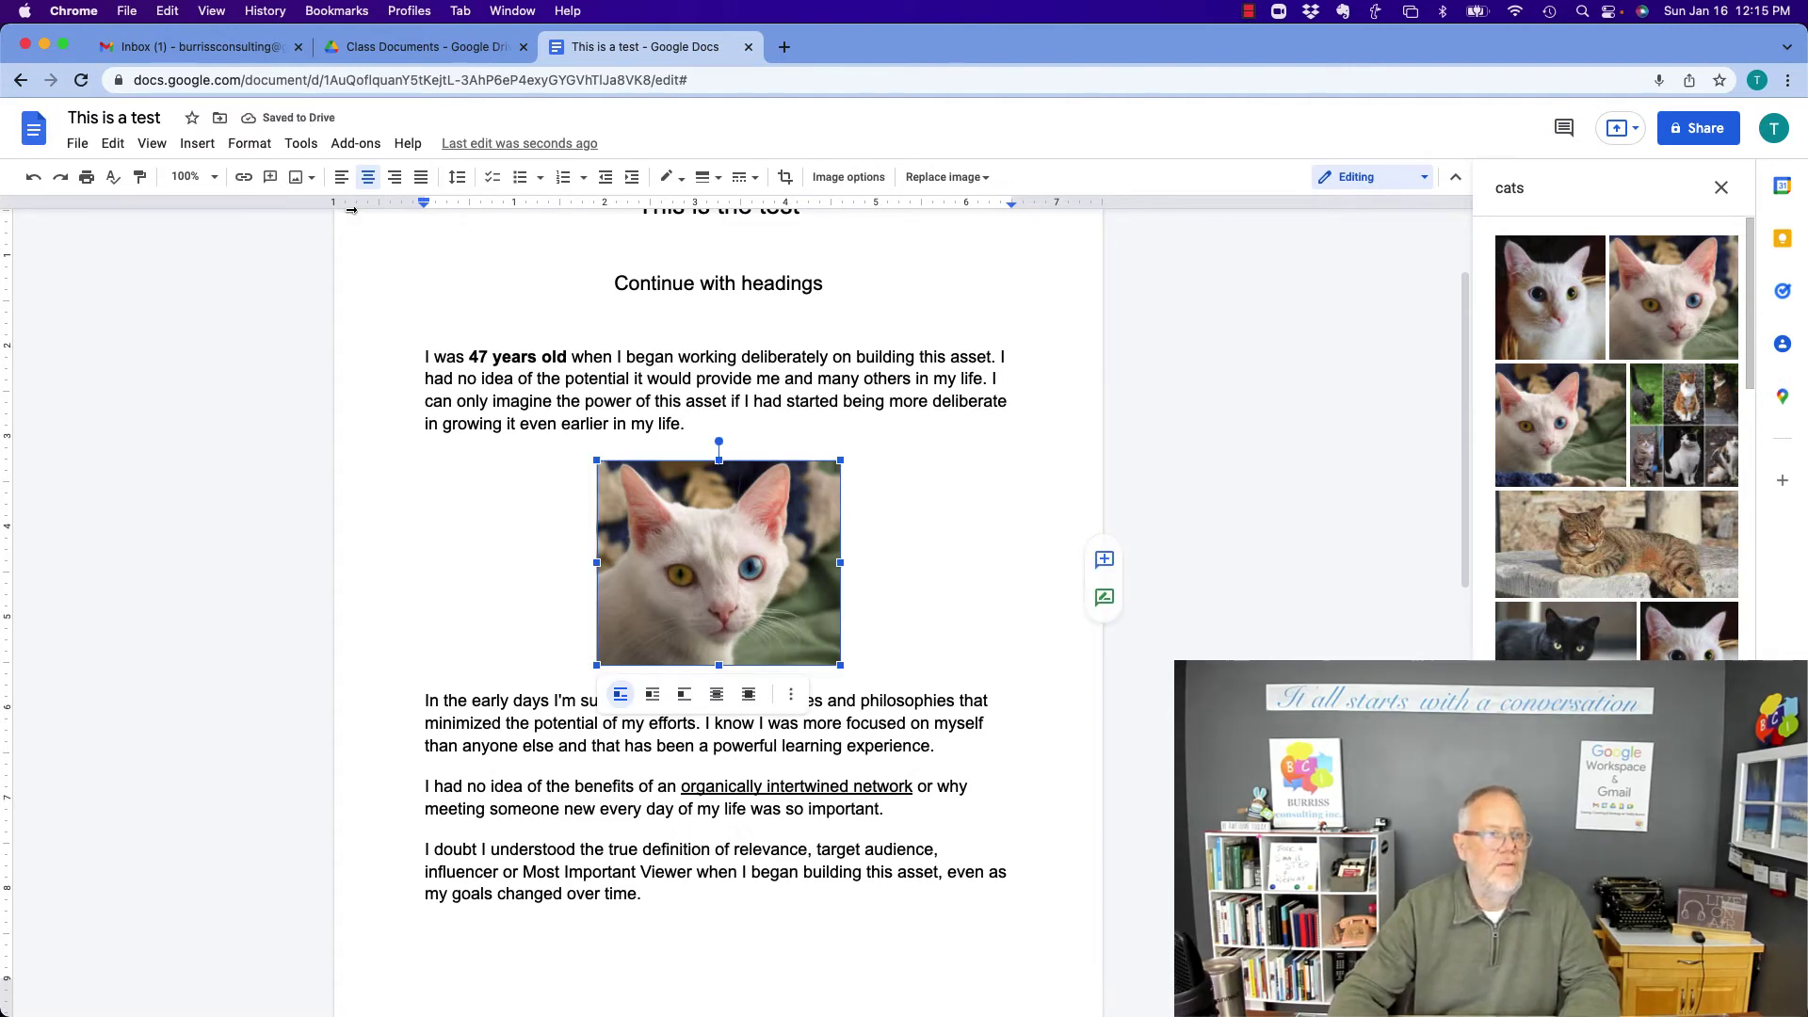
{"action": "left_click", "coordinate": [198, 144]}
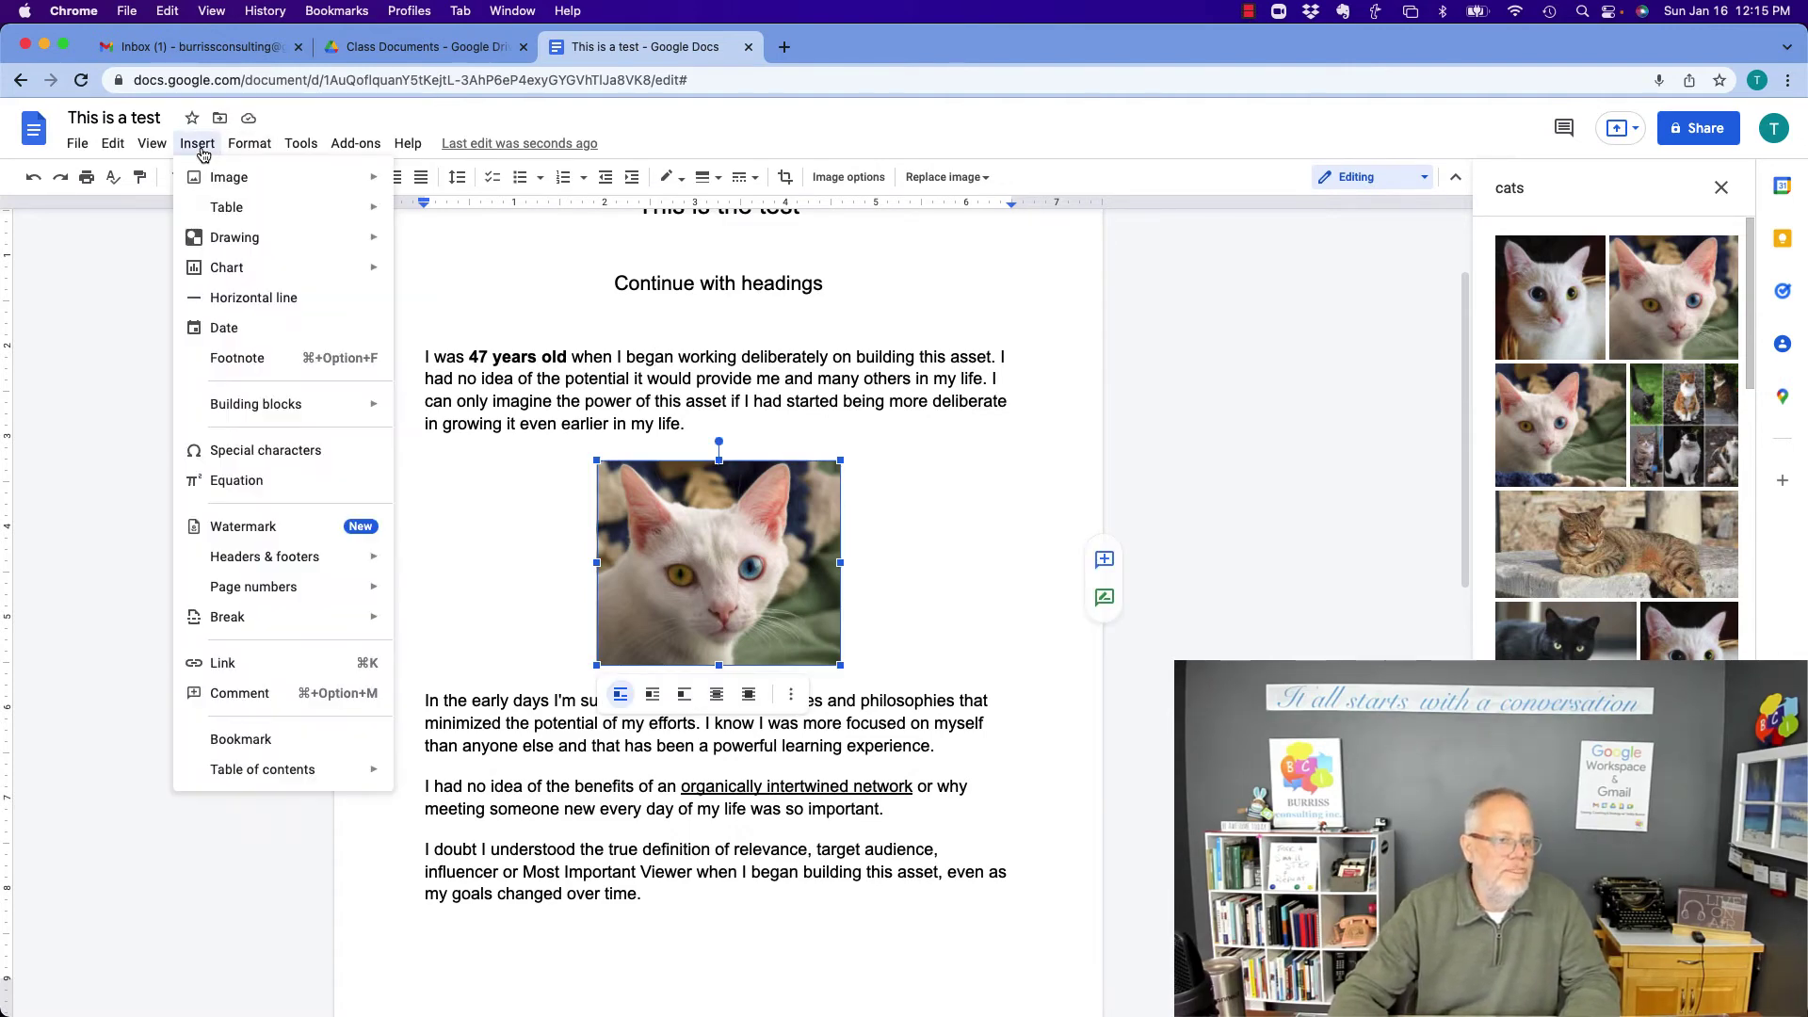
{"action": "left_click", "coordinate": [226, 663]}
{"action": "type", "text": "www.ca"}
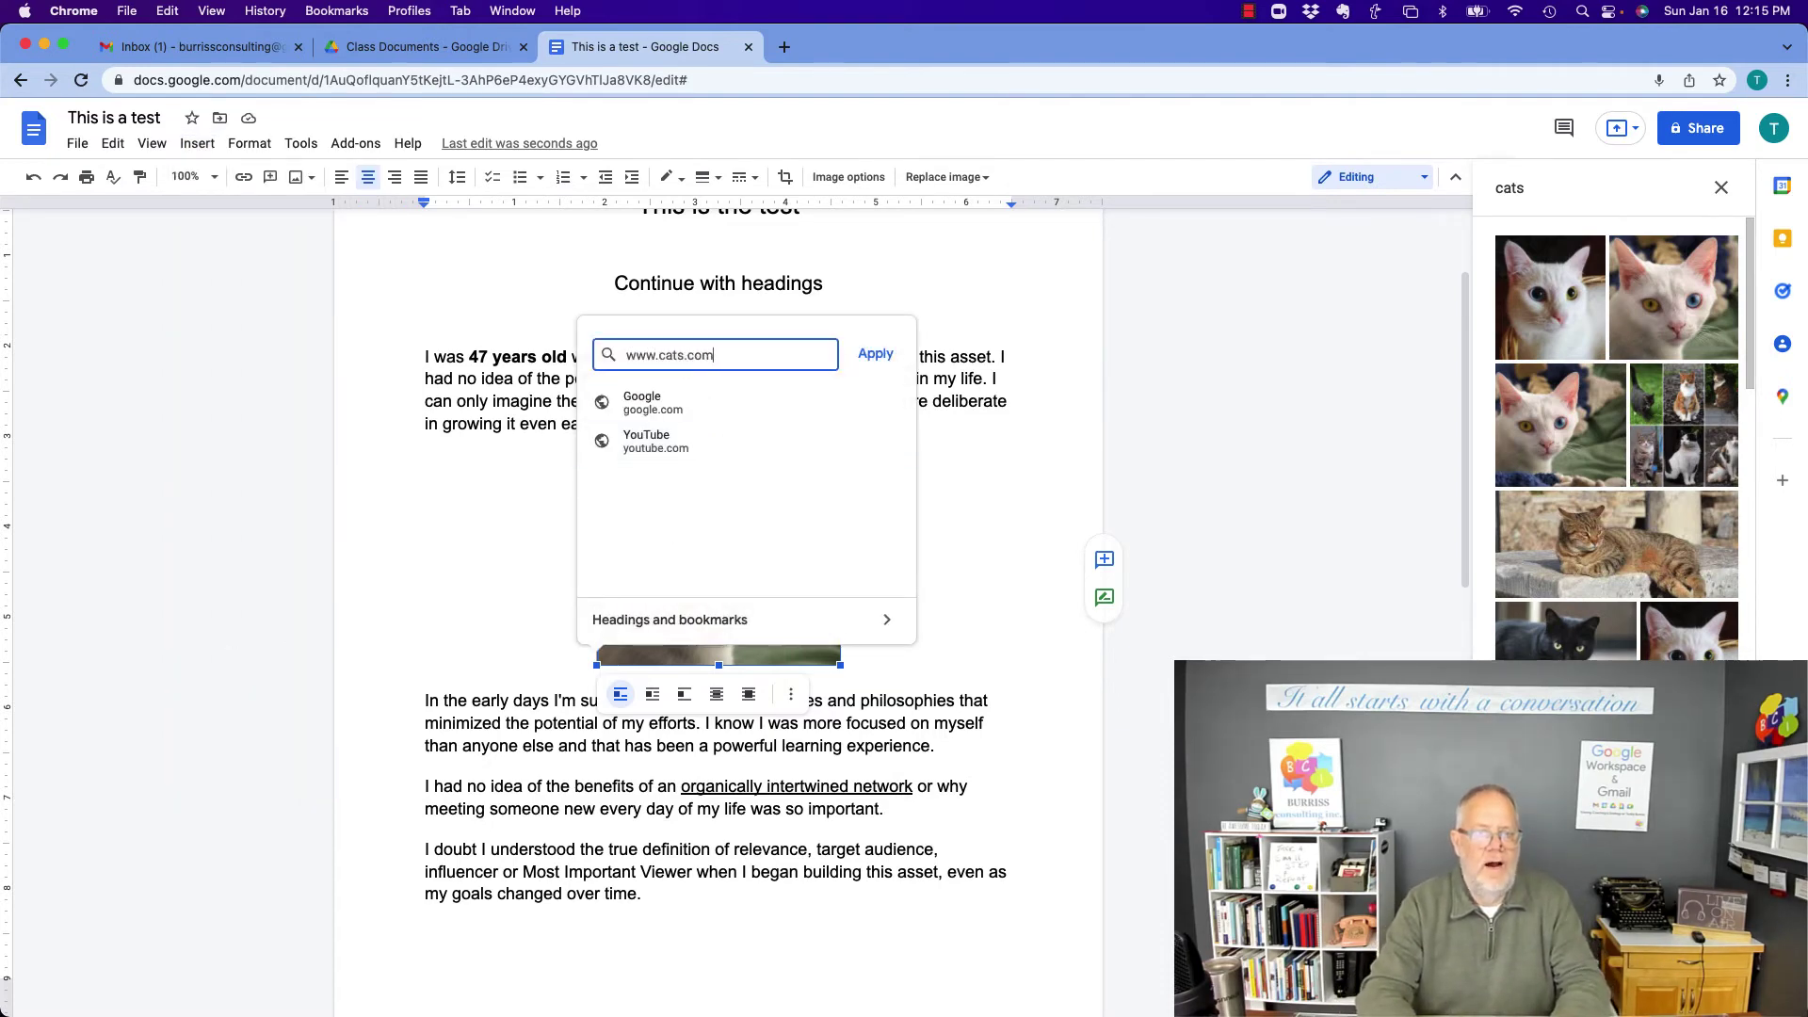
{"action": "type", "text": "ts.com"}
{"action": "key", "text": "Return"}
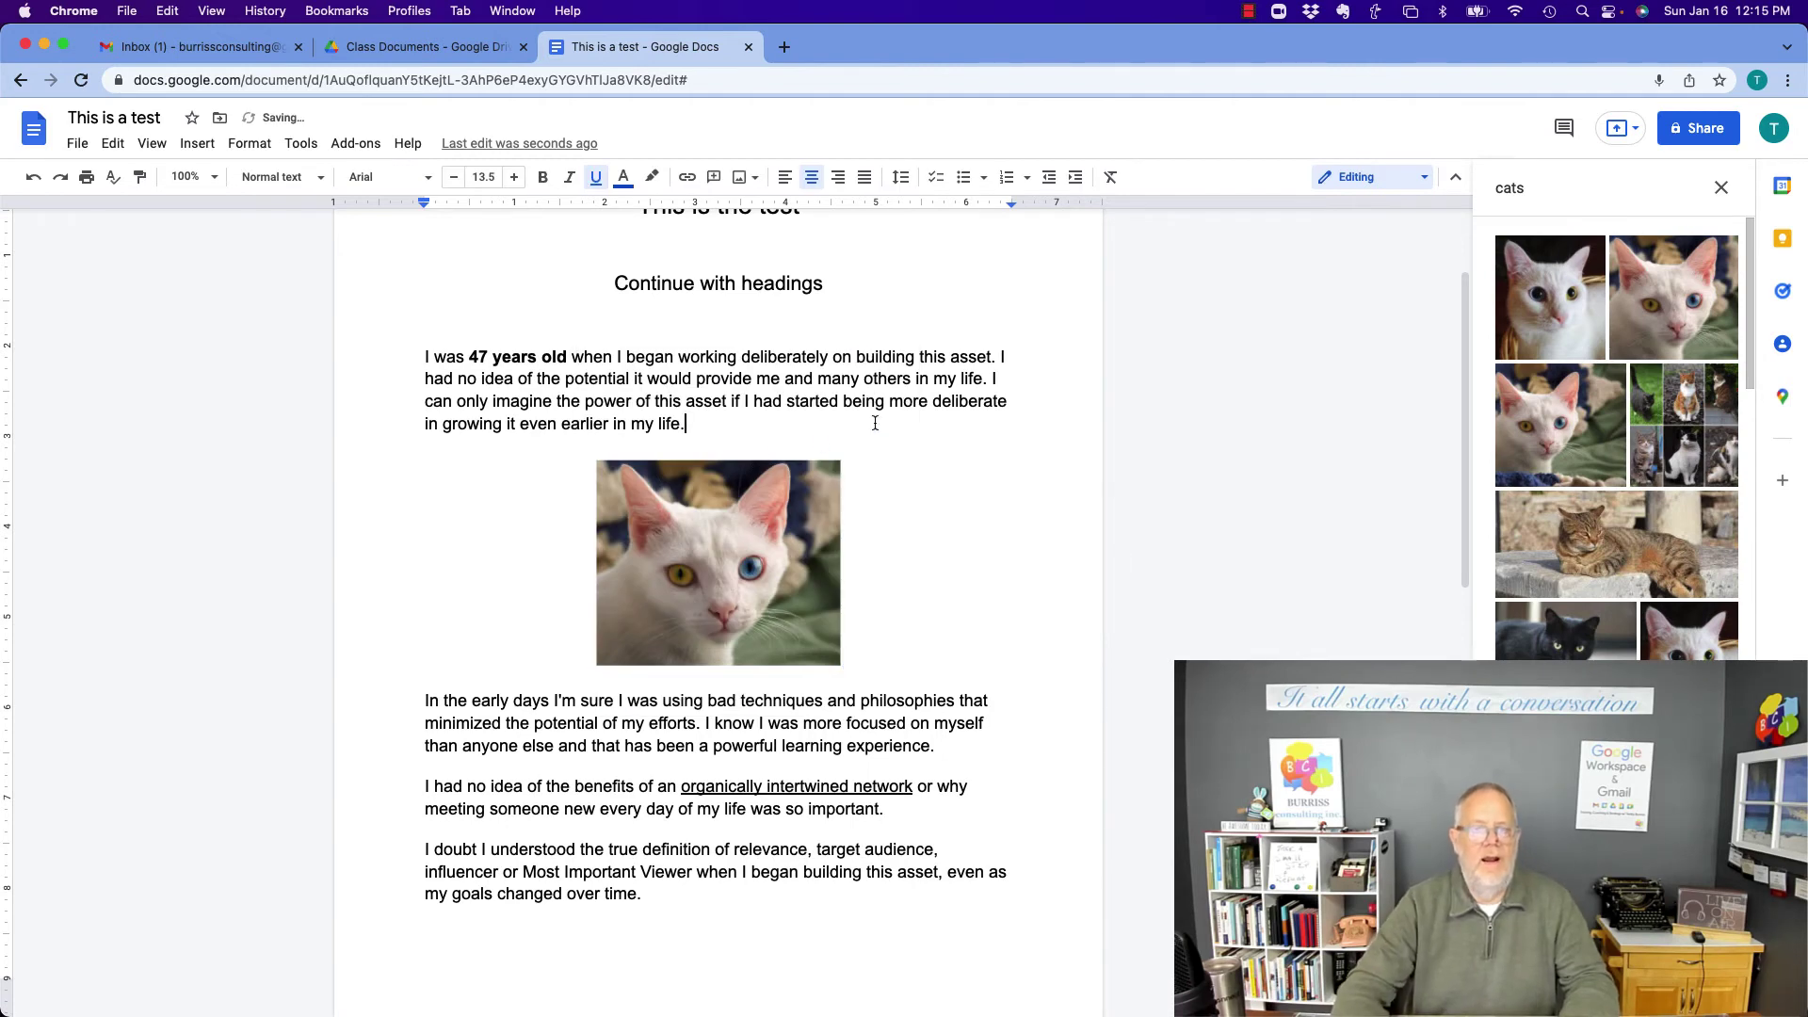
{"action": "key", "text": "super+a"}
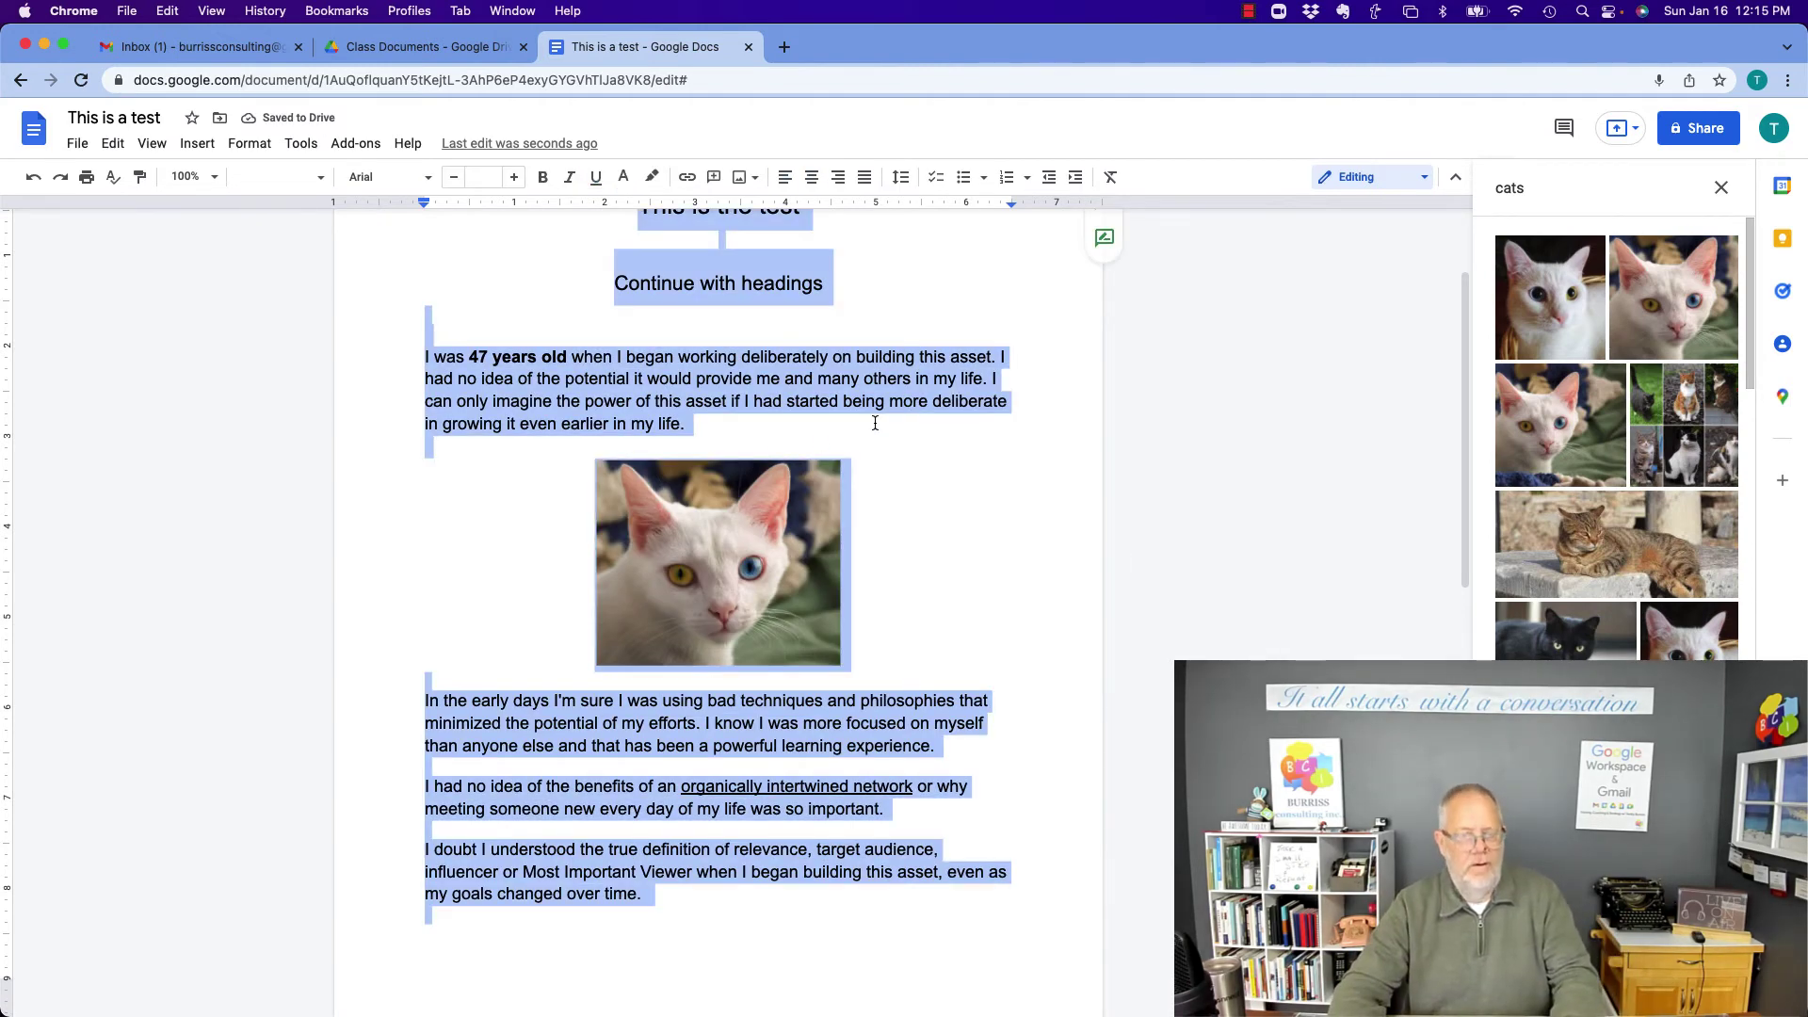
{"action": "key", "text": "super+Tab"}
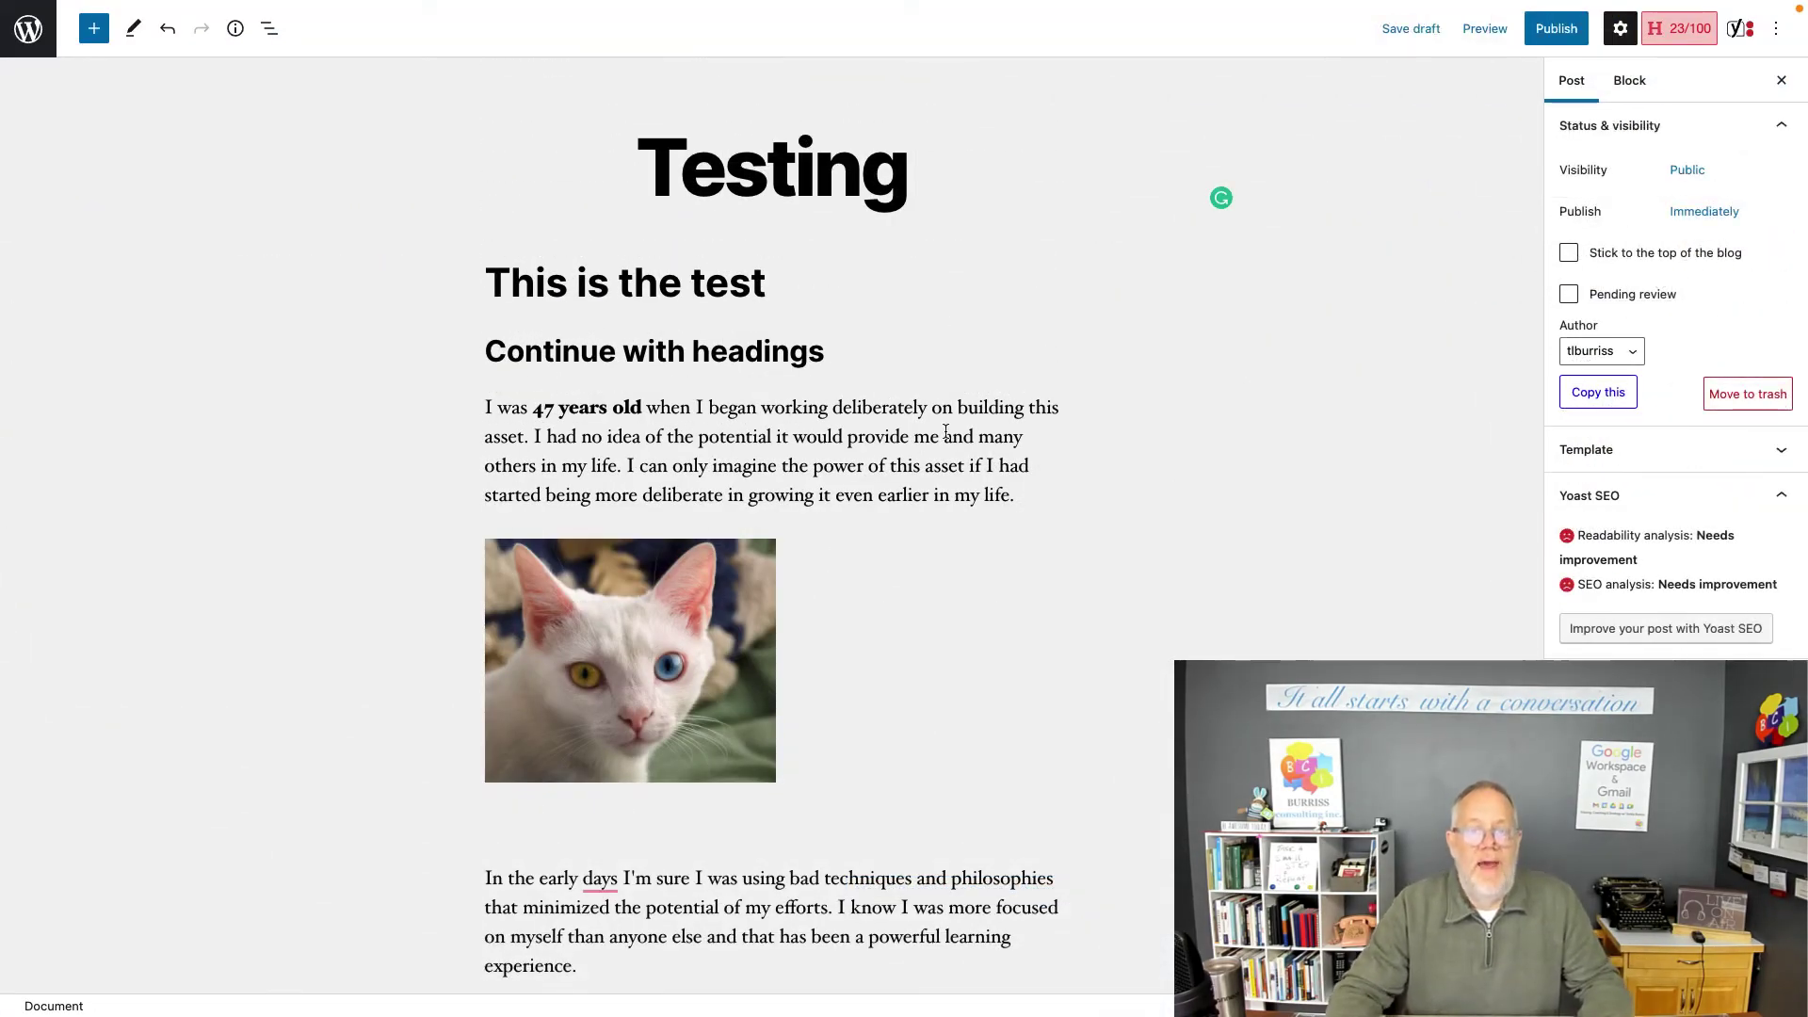
{"action": "left_click", "coordinate": [636, 685]}
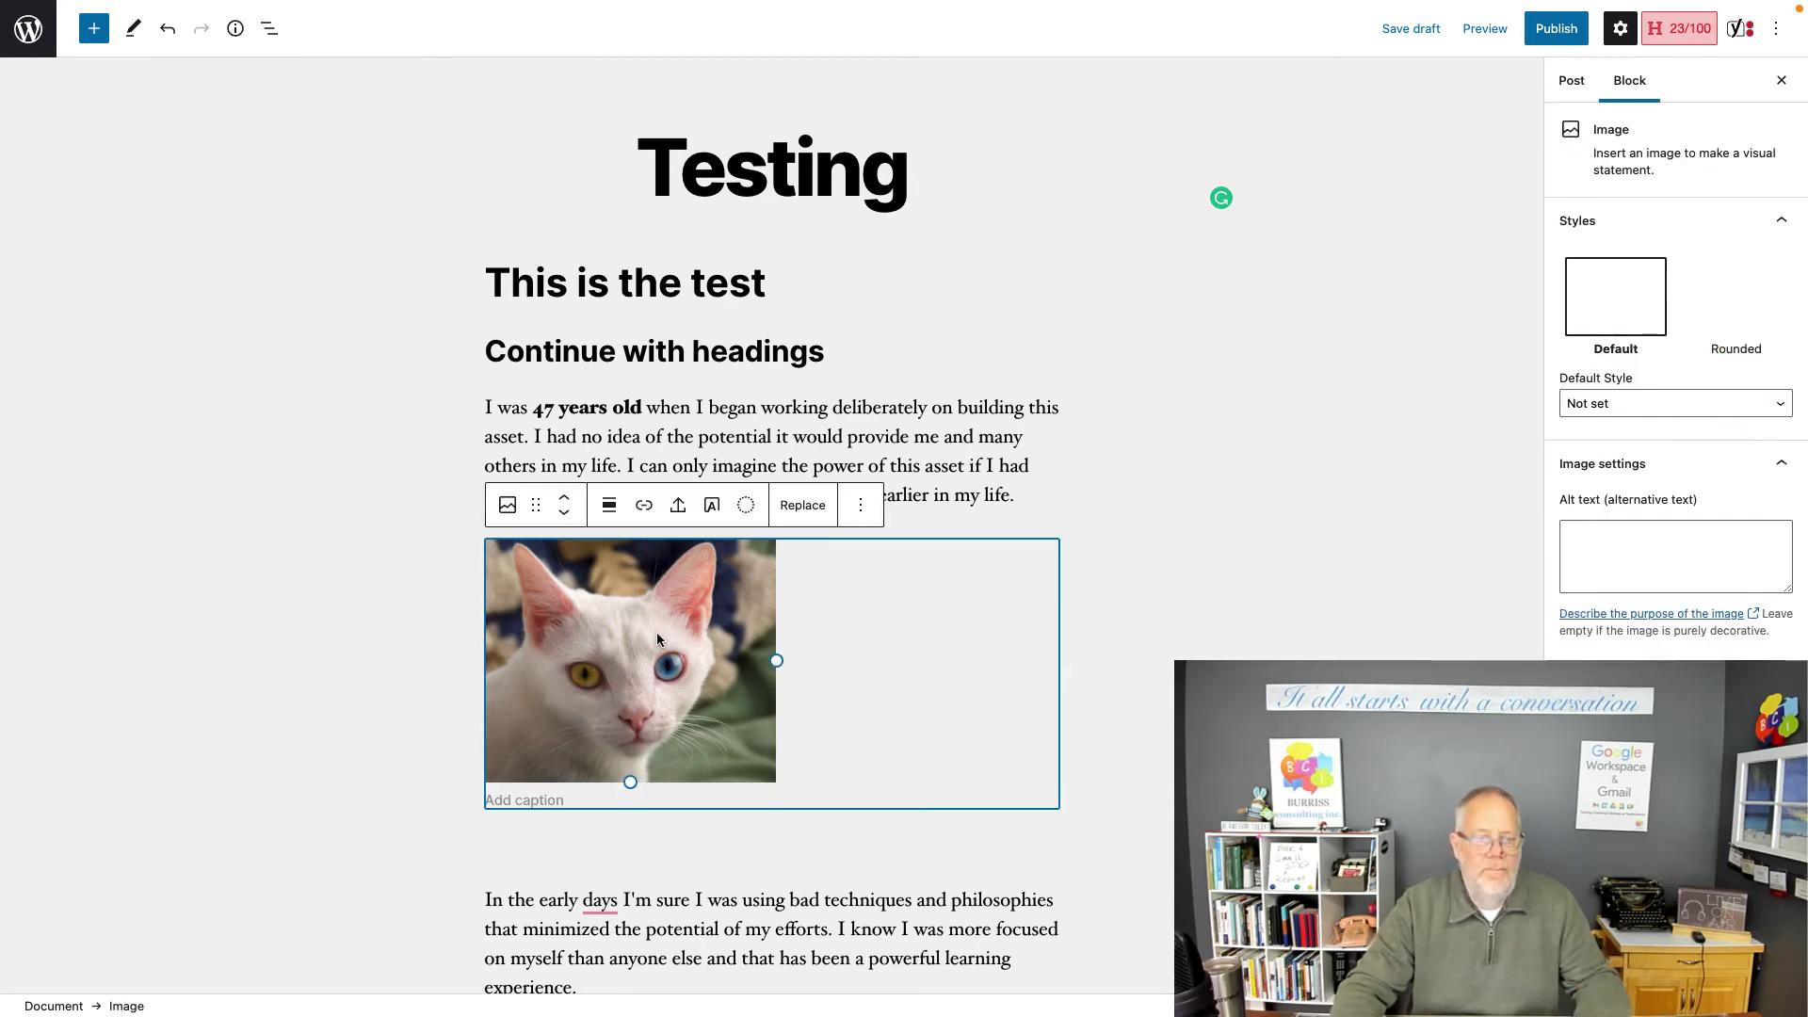
{"action": "left_click", "coordinate": [643, 509]}
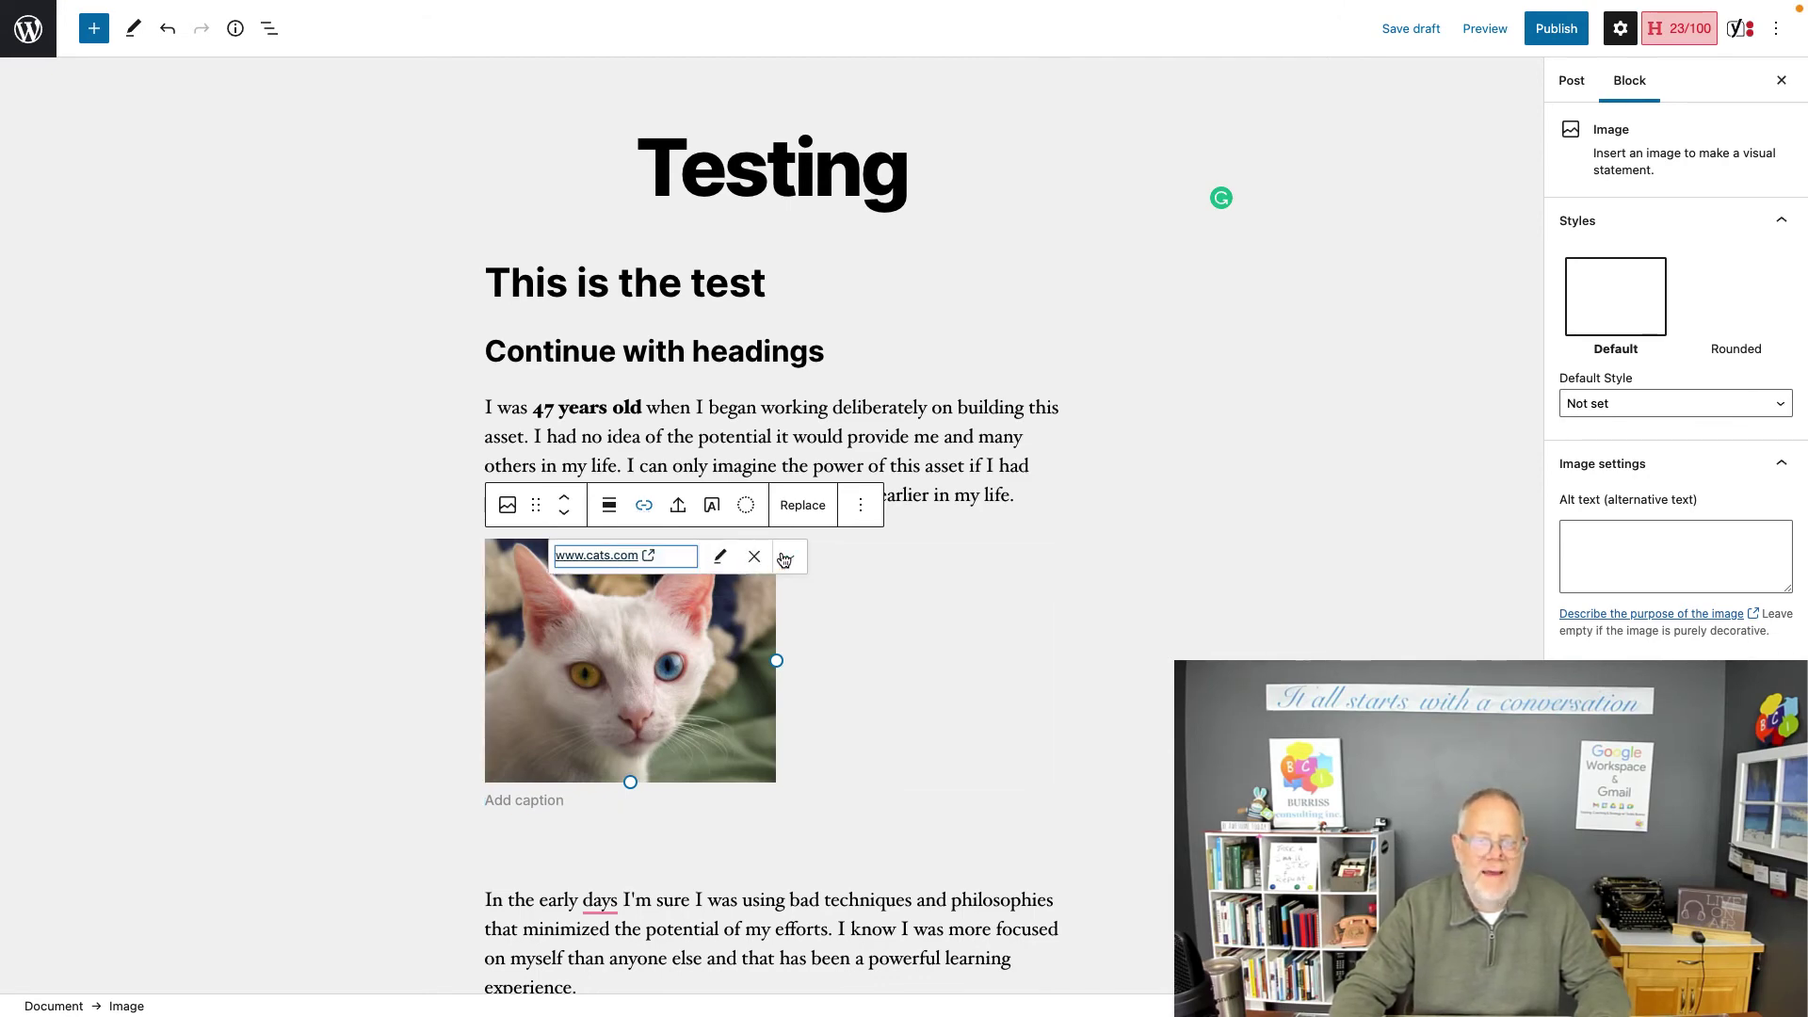
{"action": "left_click", "coordinate": [945, 438]}
{"action": "scroll", "coordinate": [948, 716], "scroll_direction": "down", "scroll_amount": 5}
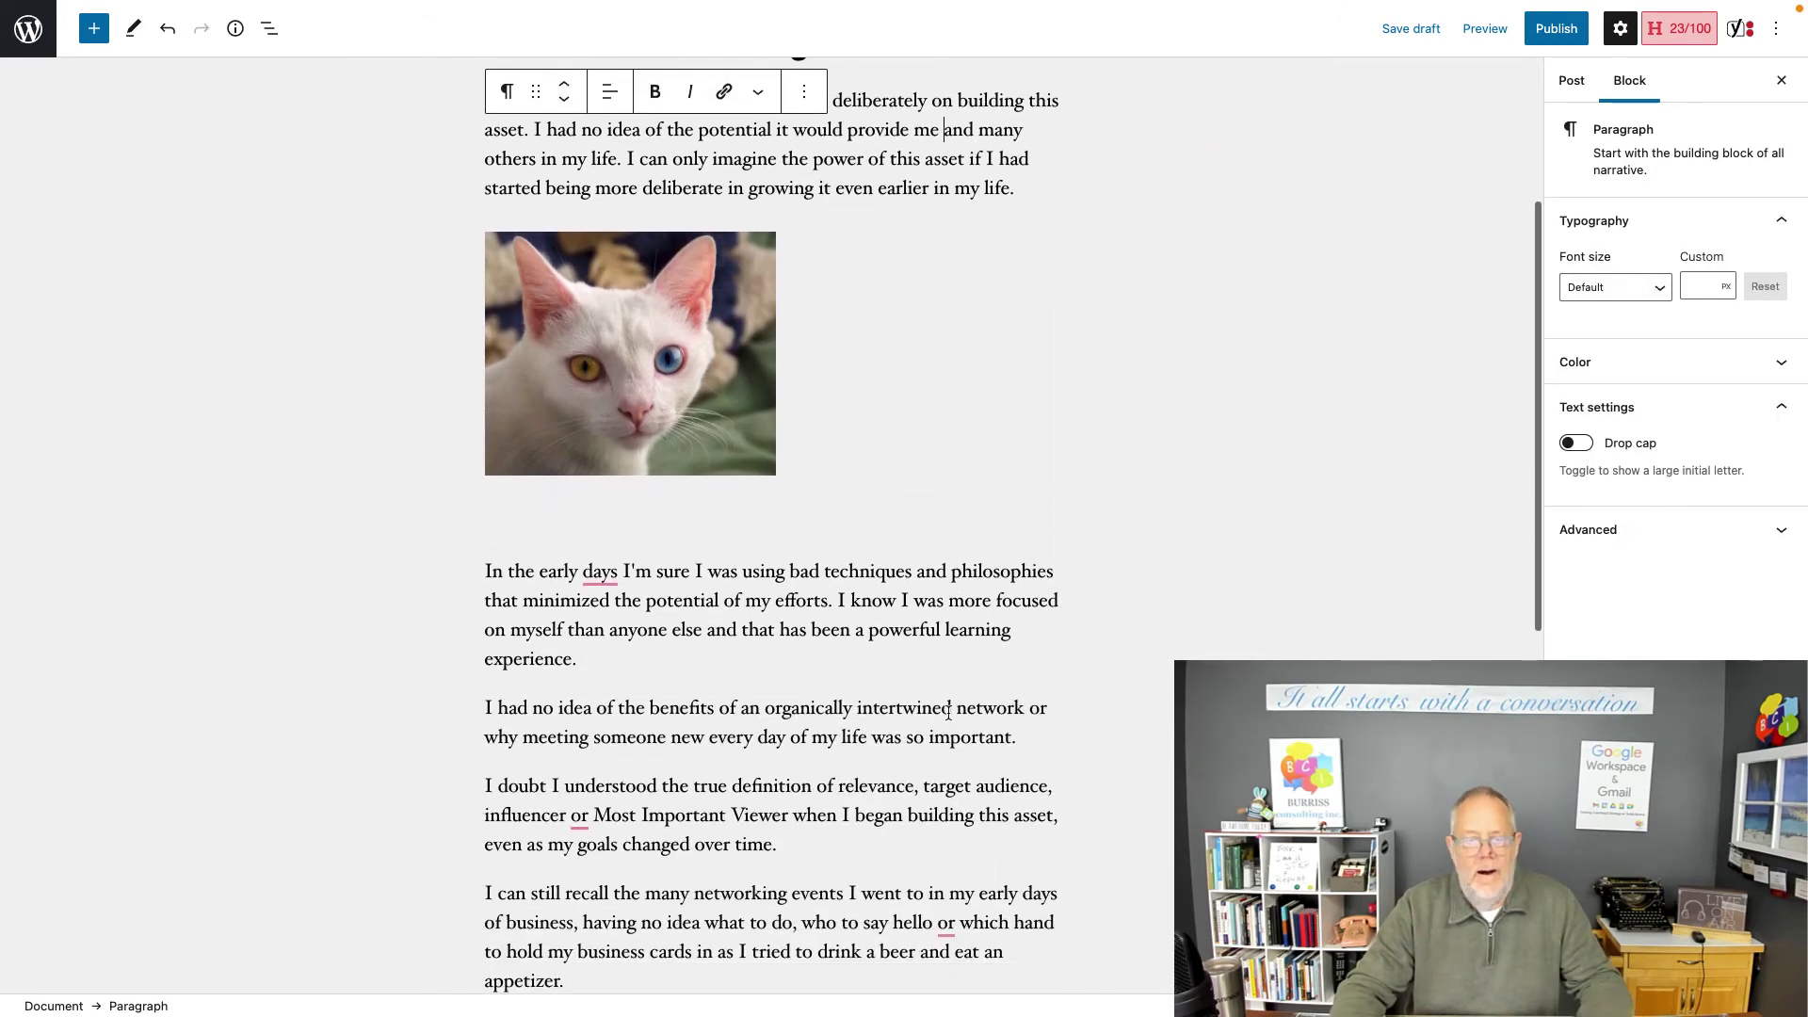
{"action": "scroll", "coordinate": [949, 713], "scroll_direction": "down", "scroll_amount": 10}
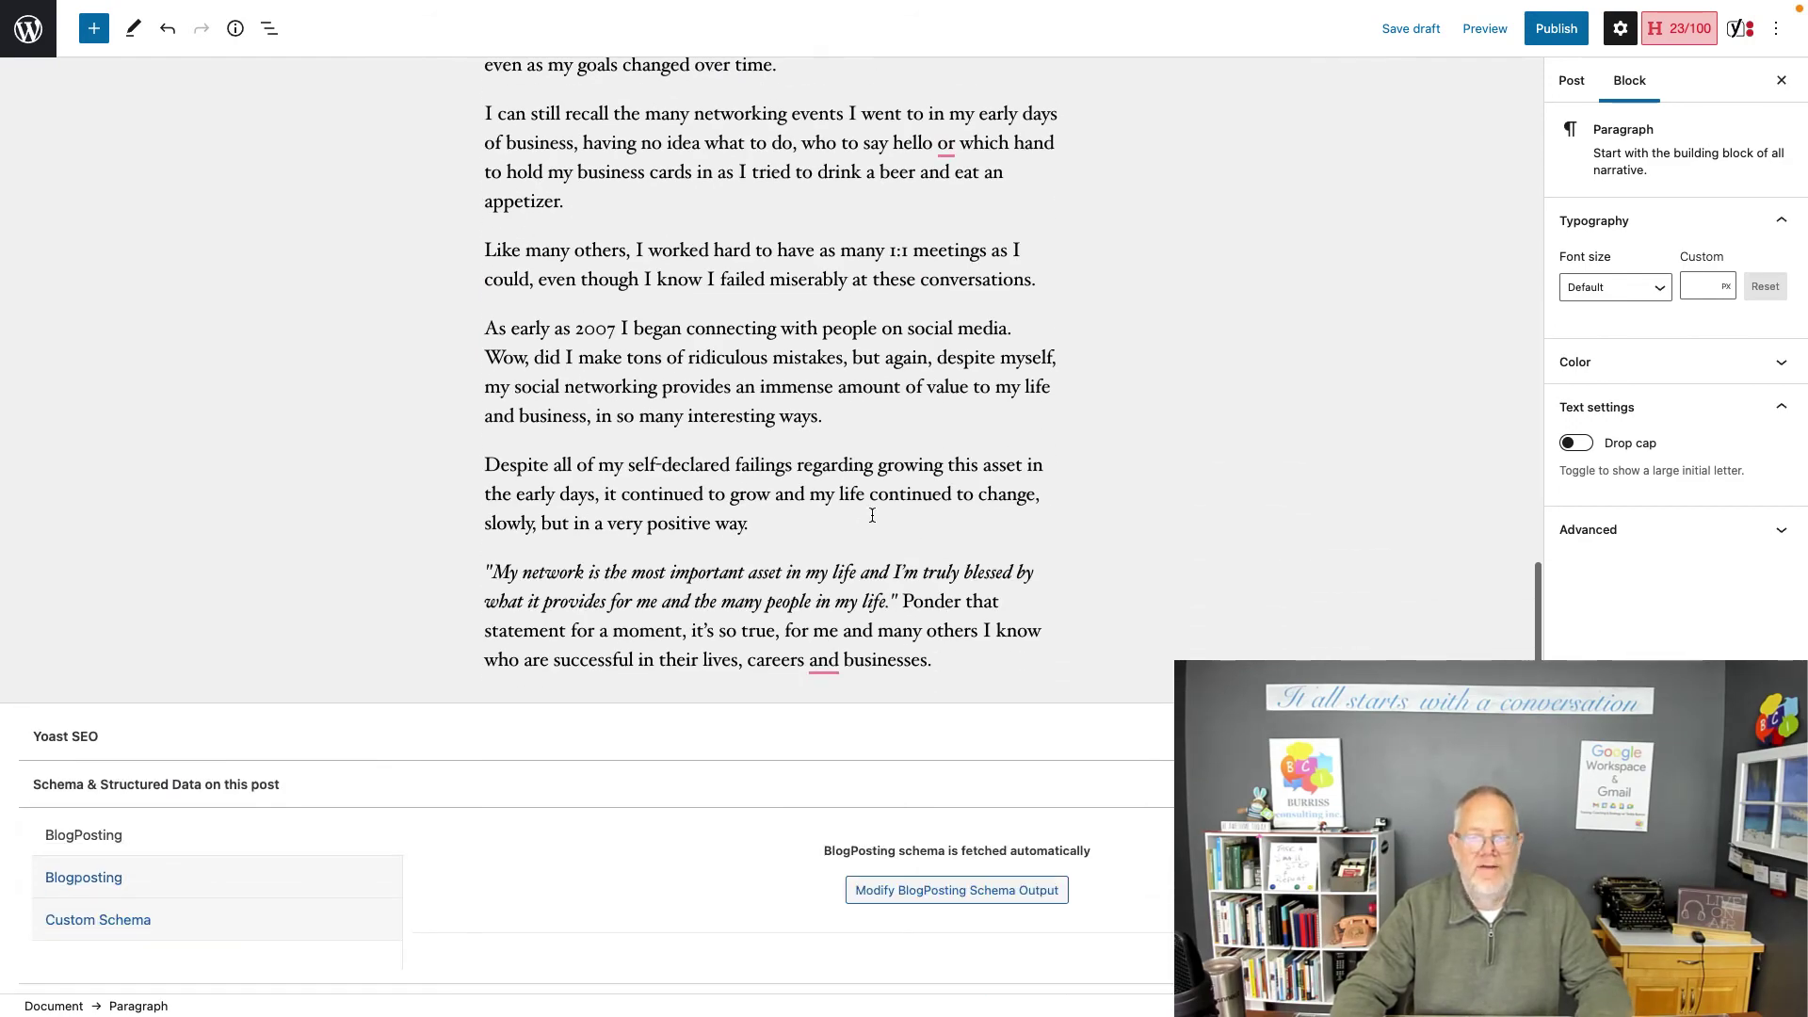
{"action": "scroll", "coordinate": [872, 515], "scroll_direction": "up", "scroll_amount": 20}
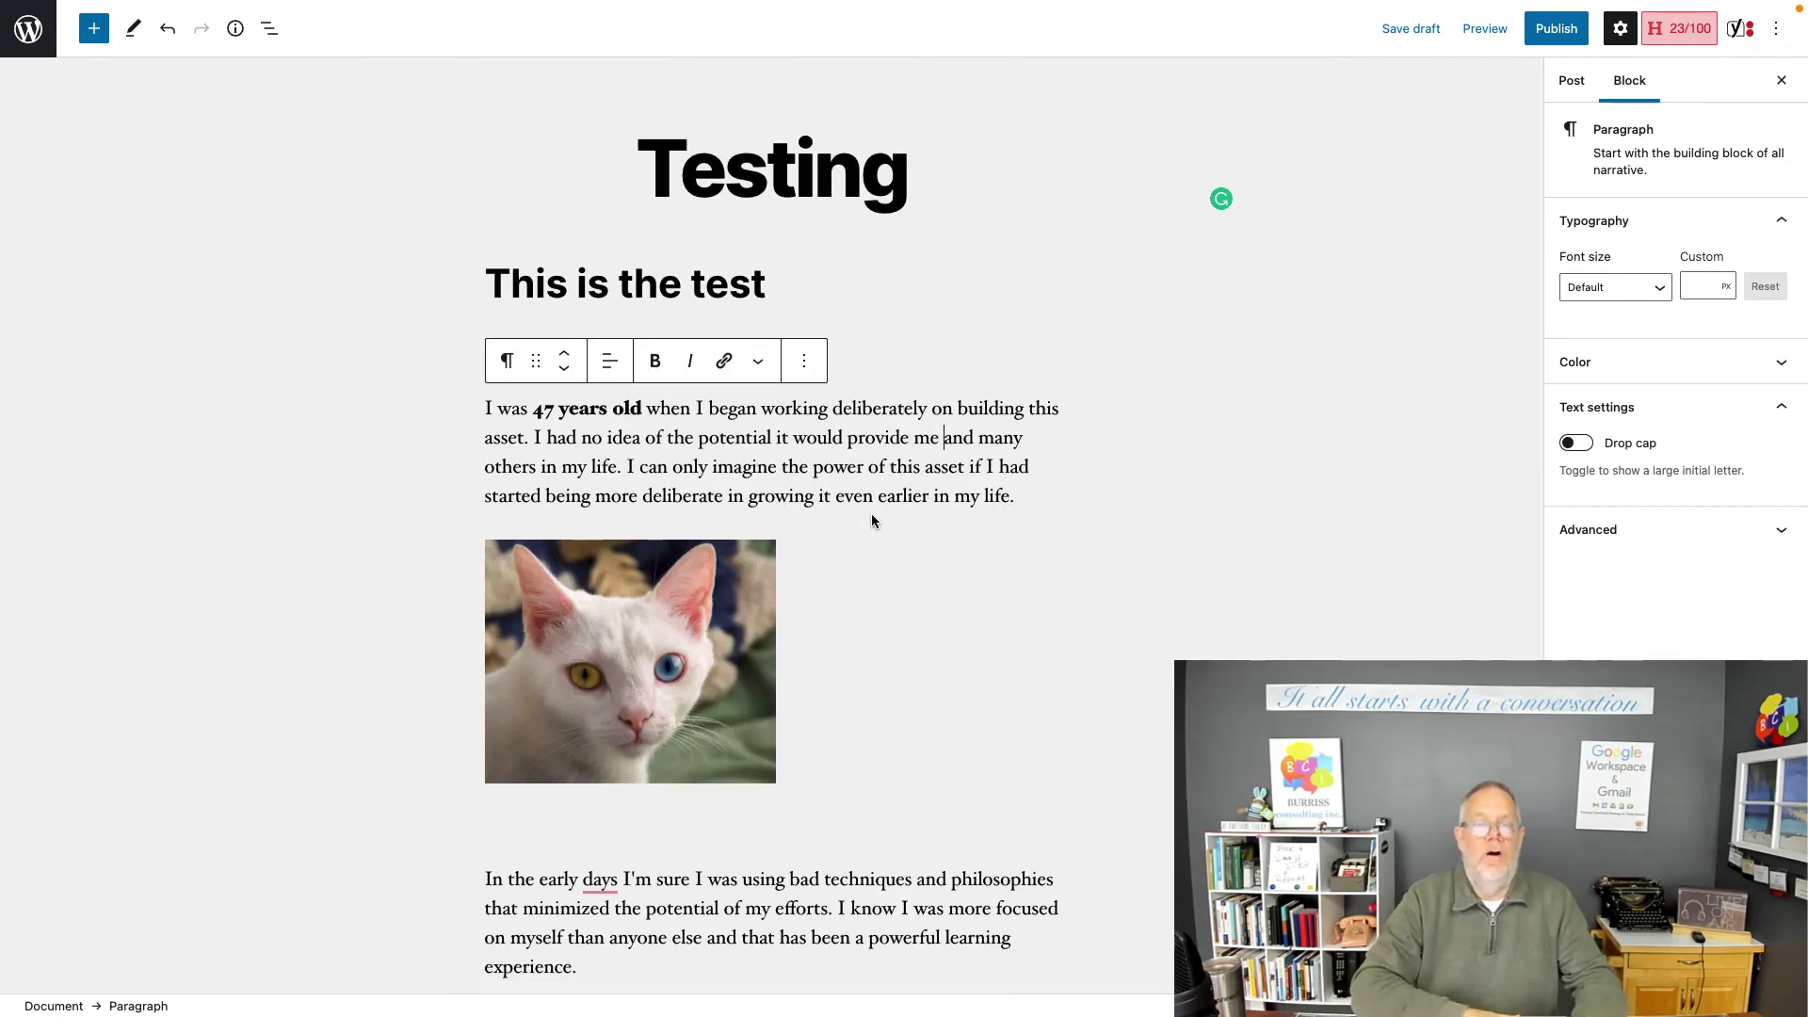